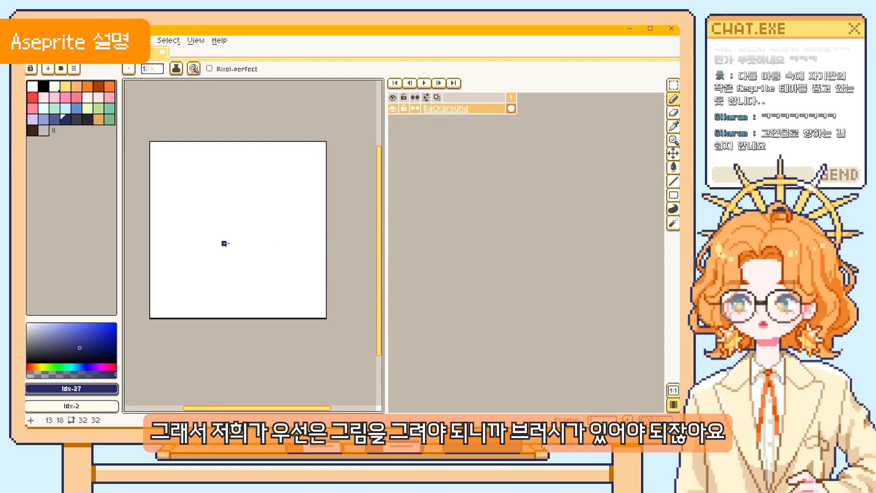
Step: Draw a freehand dark blue spiral on the Background layer with the Pencil tool and erase parts of it
key(b)
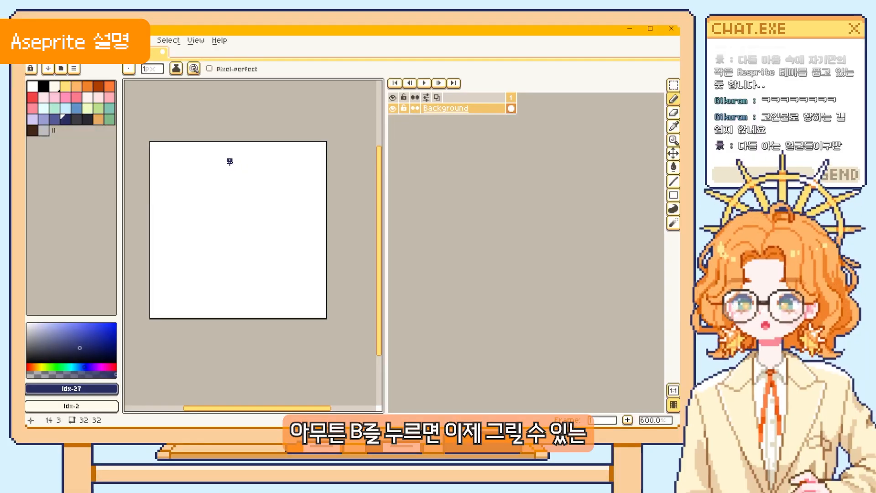
drag(230, 161, 286, 187)
mouse_move(216, 193)
mouse_down()
mouse_move(228, 238)
mouse_move(254, 206)
mouse_up()
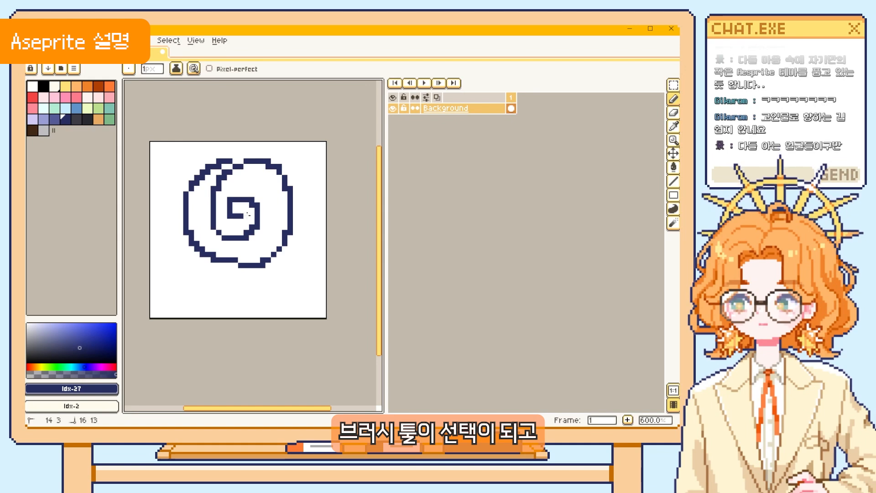
key(e)
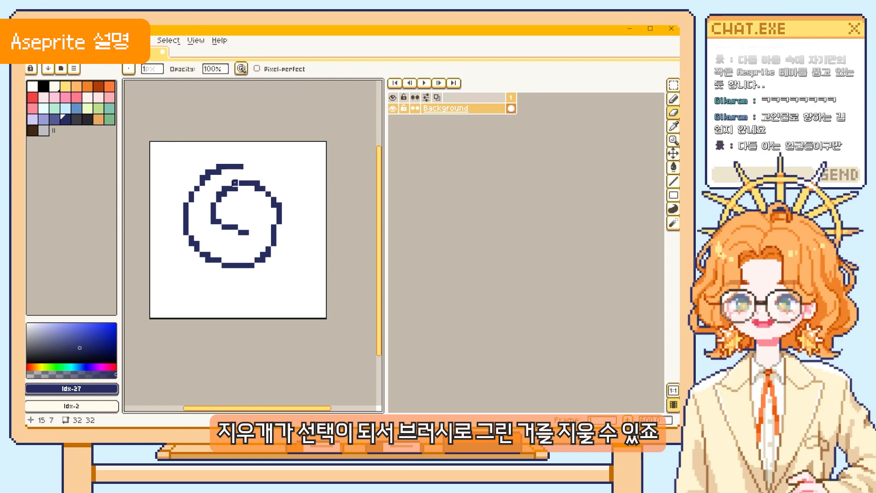
mouse_move(235, 183)
mouse_down()
mouse_move(213, 166)
mouse_move(197, 183)
mouse_move(202, 227)
mouse_up()
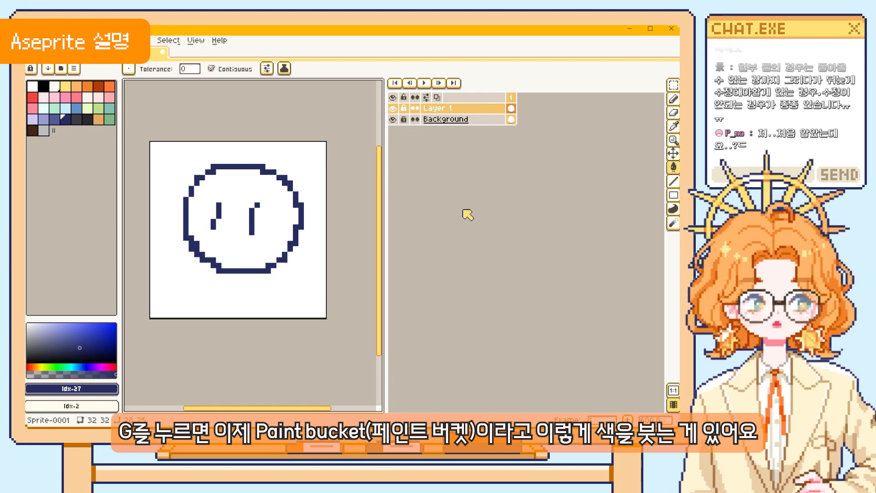
Step: Fill the inside of the closed face outline on Layer 1 with light pink (Idx-10) using the Paint Bucket
click(54, 97)
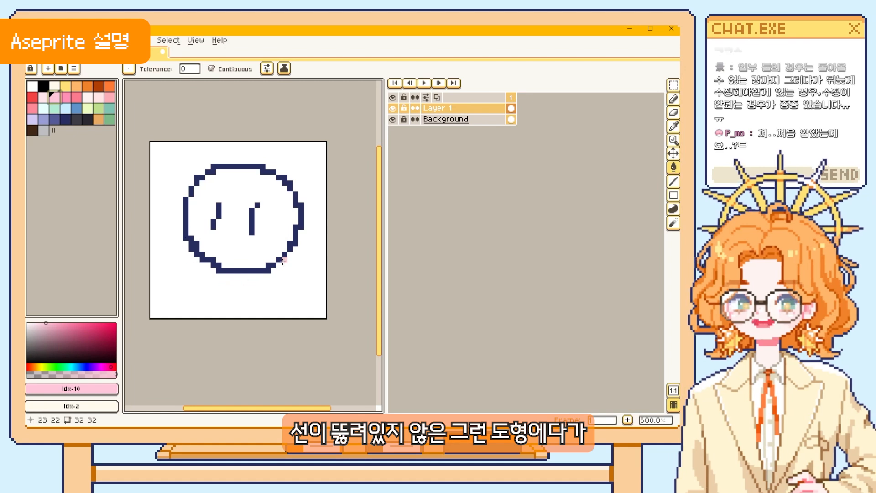
click(243, 206)
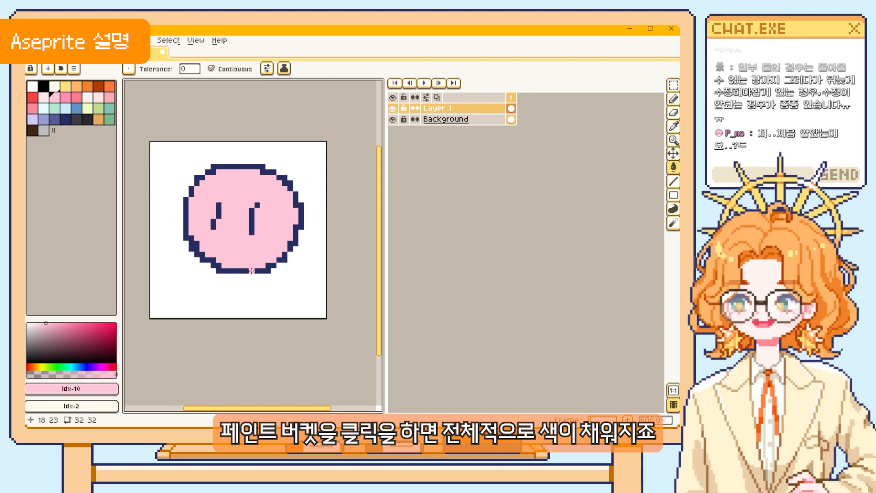
Step: Select the whole canvas with the rectangular marquee and delete the face drawing from Layer 1
key(m)
drag(147, 139, 363, 324)
key(Delete)
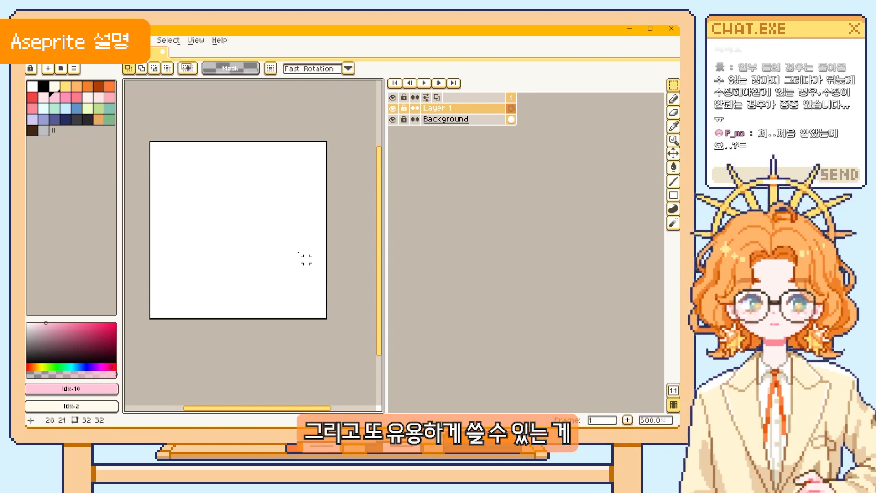
Step: Draw large pink square outlines across the middle of the canvas with the Rectangle tool
key(u)
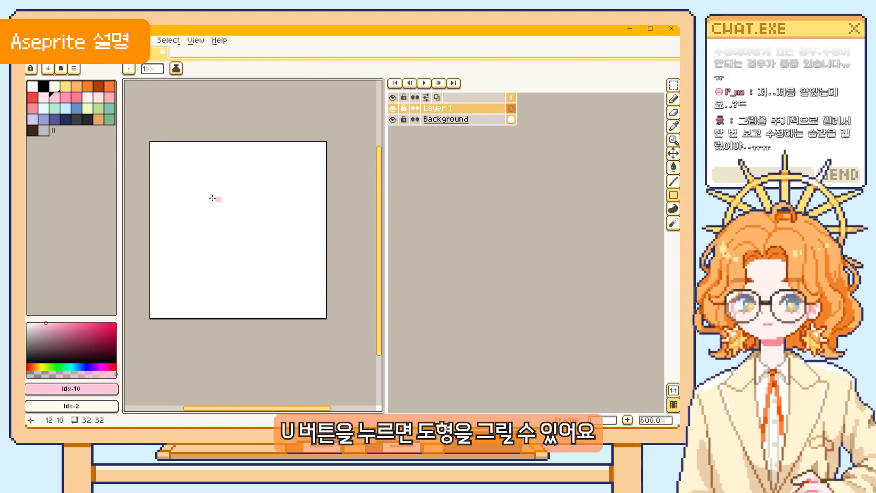
drag(174, 172, 299, 297)
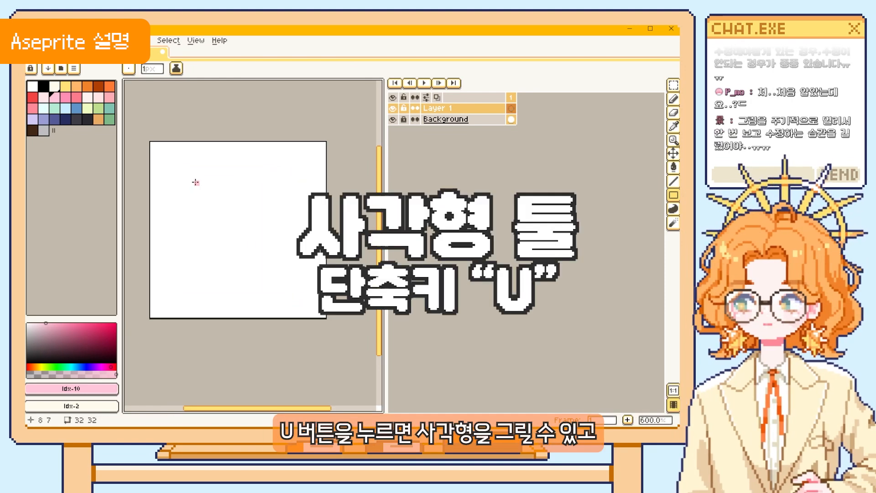
drag(173, 167, 306, 292)
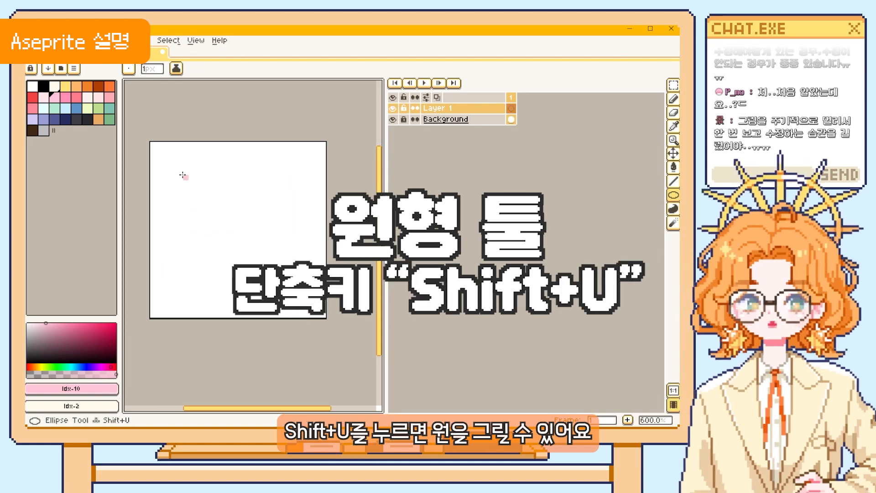
Step: Draw a large pink circle outline in the middle of Layer 1 with the Ellipse tool and fill it with pink
drag(175, 167, 312, 320)
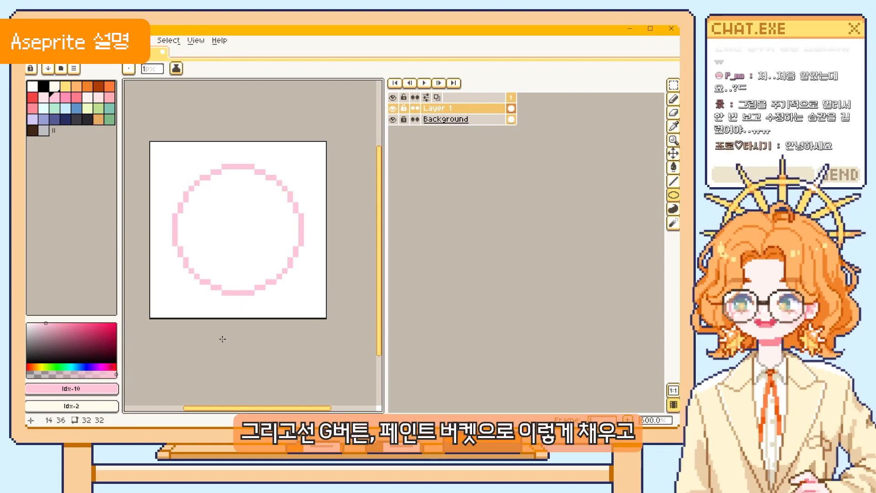
key(g)
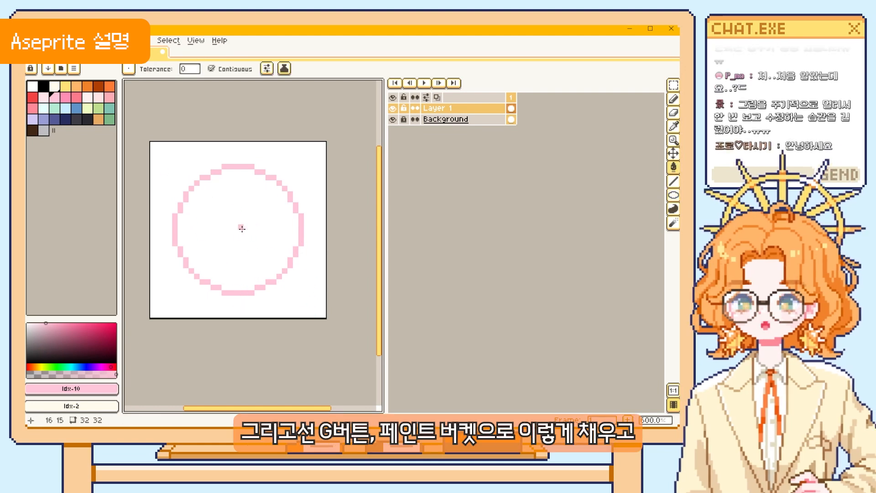
click(250, 243)
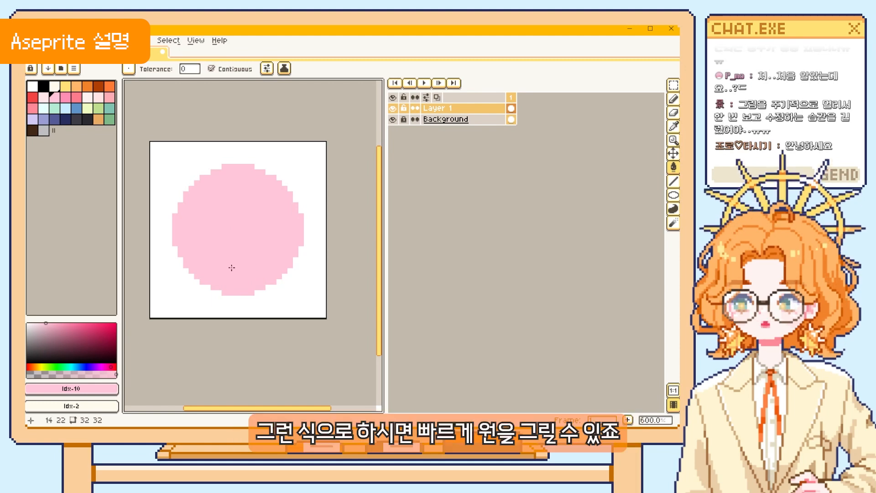
Step: Clear the pink circle using a rectangular selection around it, and undo the clear
key(m)
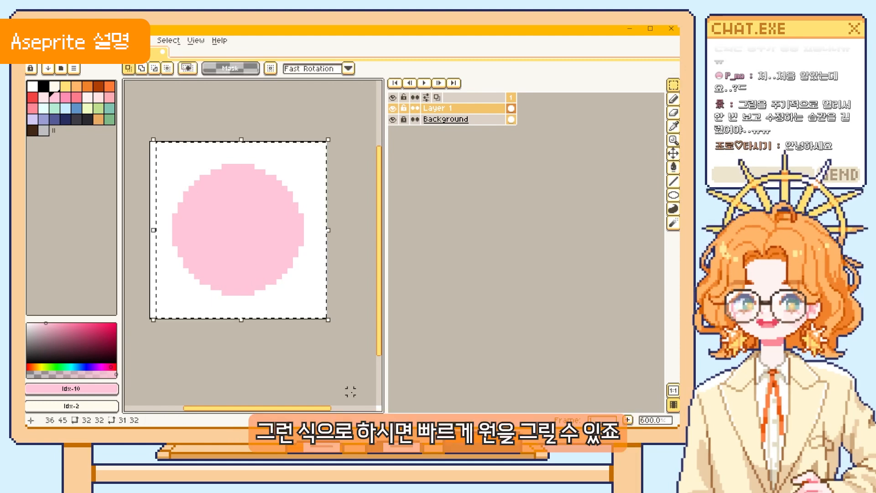
key(Delete)
key(b)
key(ctrl+z)
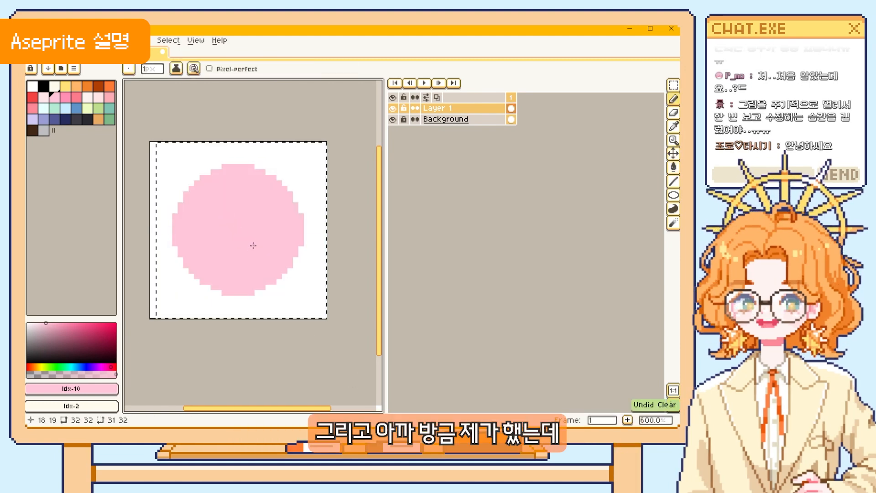
Step: Try rectangular selections on parts of the pink circle for moving them, and drop the selection
key(m)
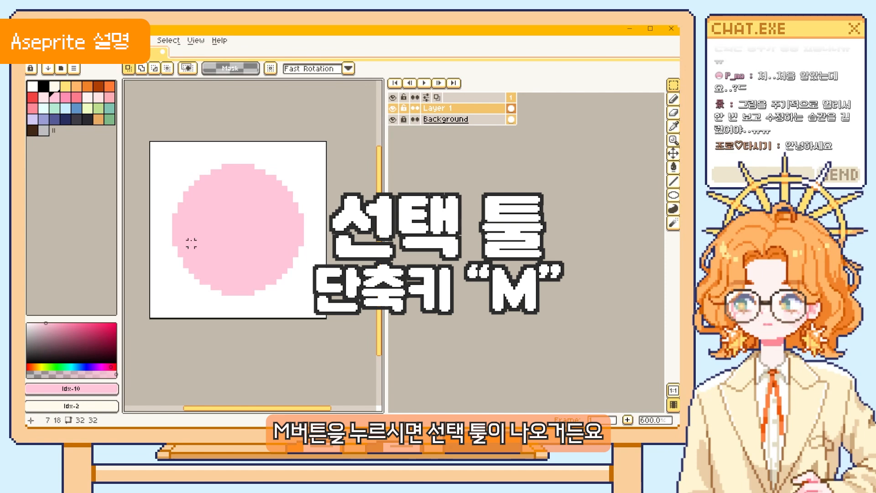
drag(159, 161, 284, 276)
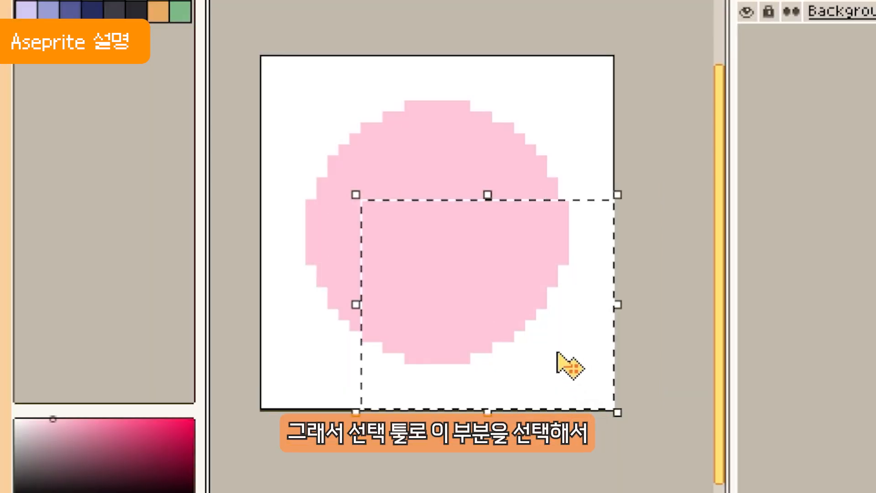
click(323, 91)
drag(289, 73, 409, 186)
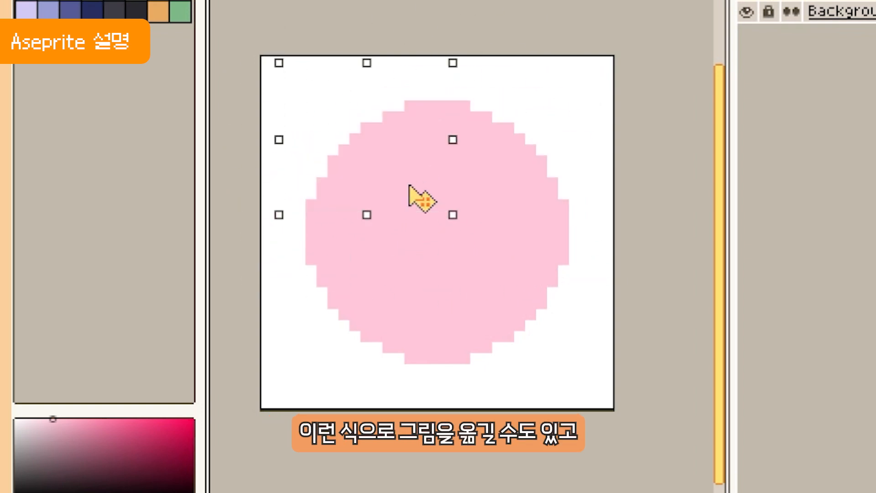
click(440, 266)
Step: Lasso a rounded area over the circle's upper-right part and try moving it away
key(q)
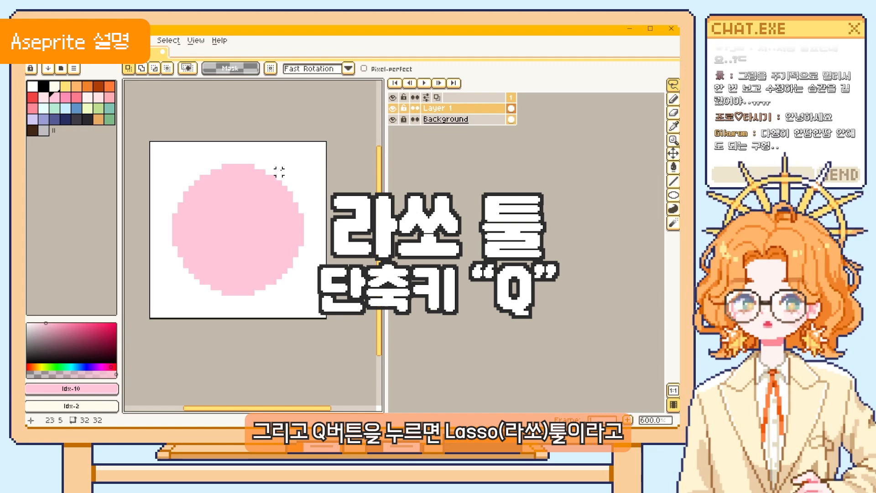
drag(281, 168, 235, 233)
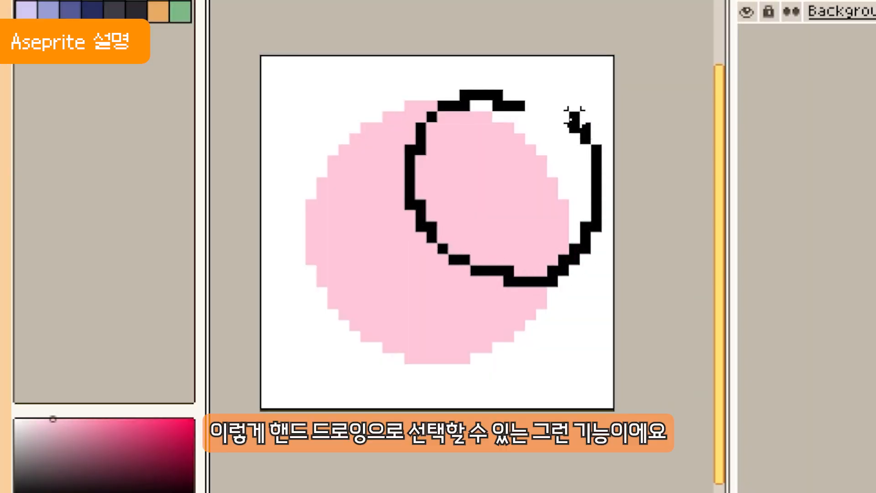
drag(520, 92, 518, 91)
mouse_move(504, 226)
mouse_down()
mouse_move(358, 243)
mouse_move(546, 243)
mouse_move(518, 272)
mouse_move(559, 204)
mouse_up()
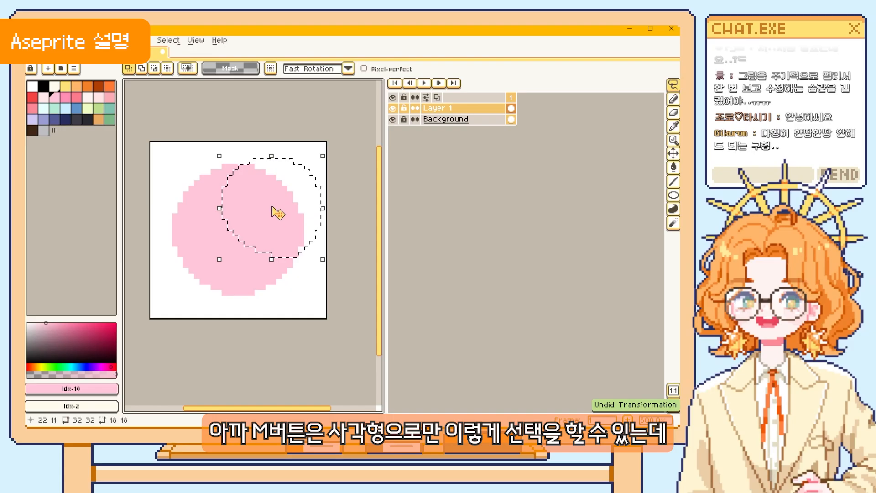
Step: Marquee a rectangular area over the circle's upper-left part and drop the selection
click(673, 85)
mouse_move(170, 159)
mouse_down()
mouse_move(267, 242)
mouse_move(244, 263)
mouse_move(250, 275)
mouse_move(201, 272)
mouse_move(237, 256)
mouse_up()
key(Escape)
Step: Lasso the circle's upper-right part, try moving it away, and delete it to leave a crescent moon
key(q)
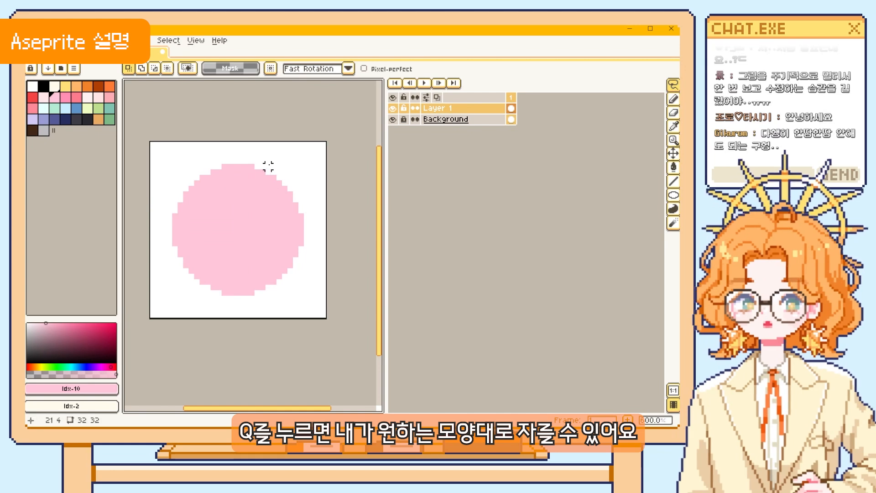
mouse_move(272, 161)
mouse_down()
mouse_move(317, 200)
mouse_move(274, 162)
mouse_up()
drag(260, 209, 313, 197)
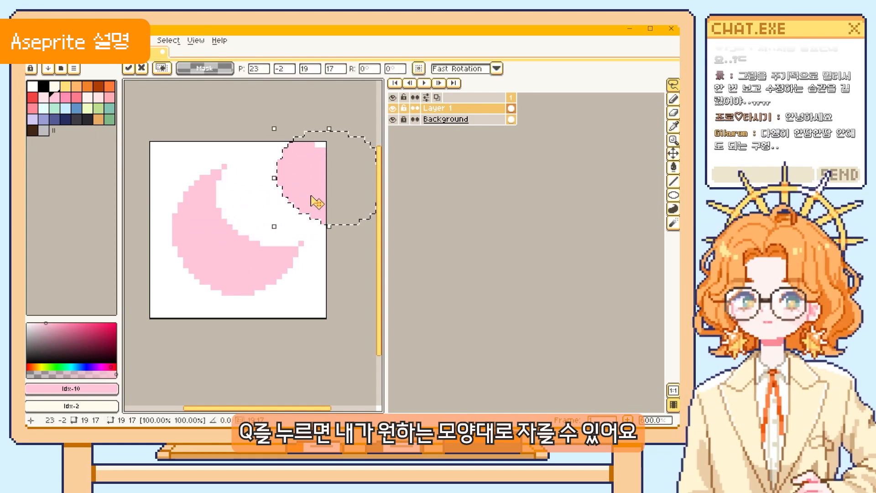
key(ctrl+z)
drag(252, 221, 284, 189)
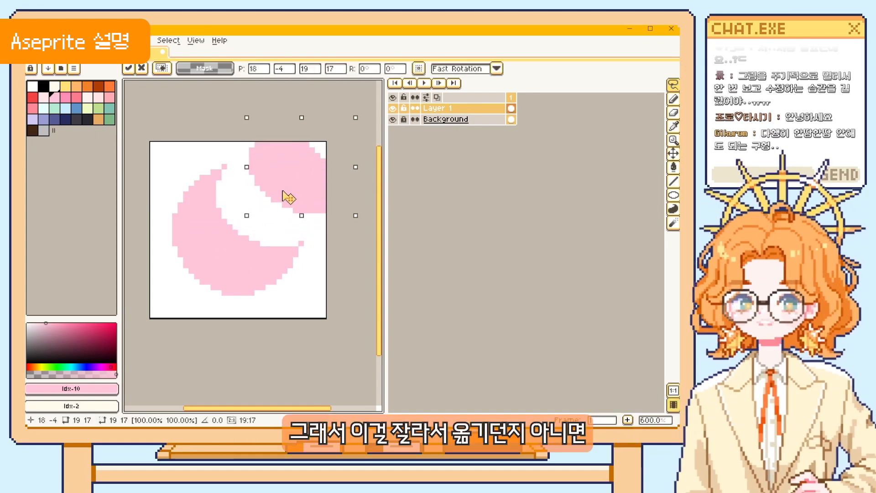
key(ctrl+z)
key(Delete)
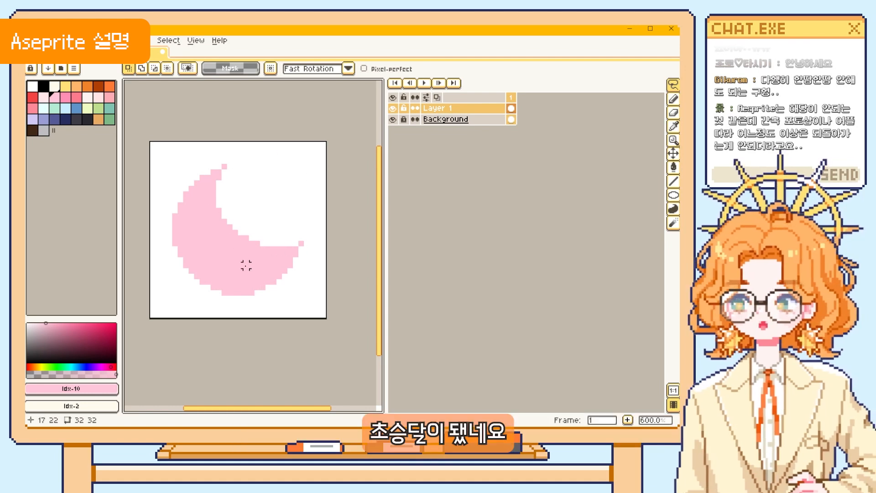
Step: Try selecting the crescent's connected pink area with the Magic Wand
key(w)
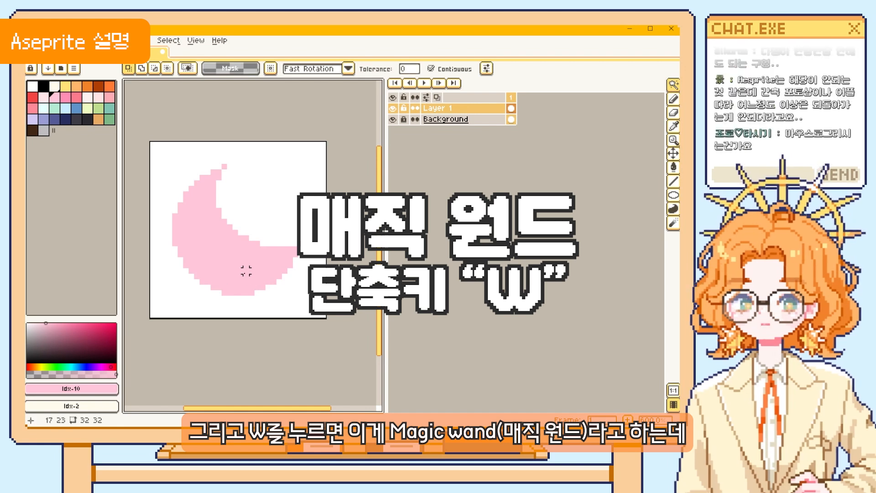
click(229, 260)
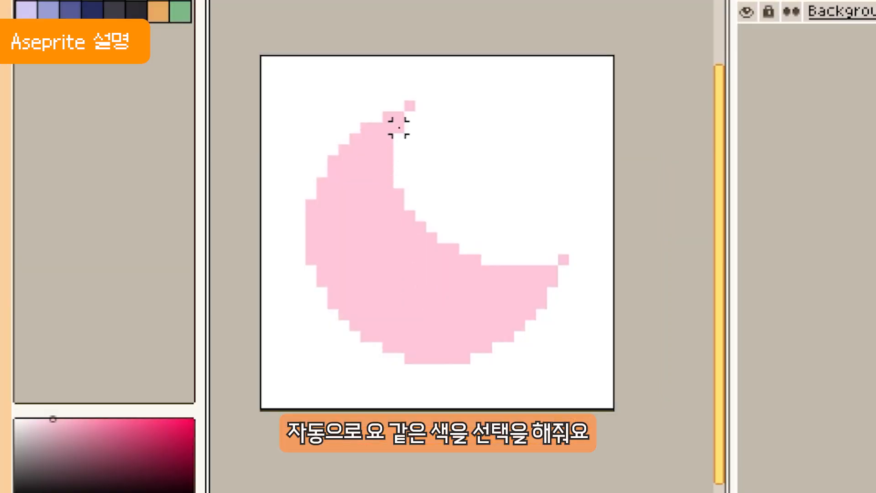
click(464, 281)
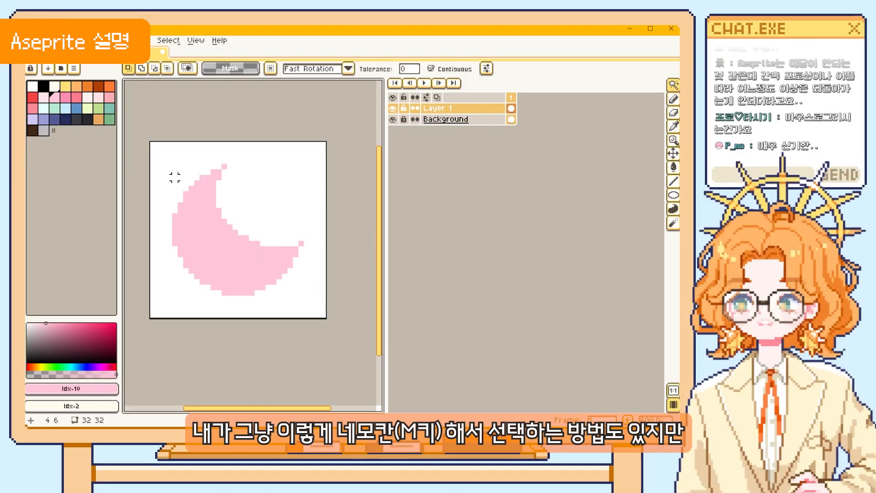
Step: Select nearly the whole canvas around the crescent with the rectangular marquee, move it slightly, and undo both changes
key(m)
drag(150, 145, 319, 320)
mouse_move(250, 270)
mouse_down()
mouse_move(226, 237)
mouse_move(259, 280)
mouse_move(256, 265)
mouse_up()
key(ctrl+z)
key(ctrl+z)
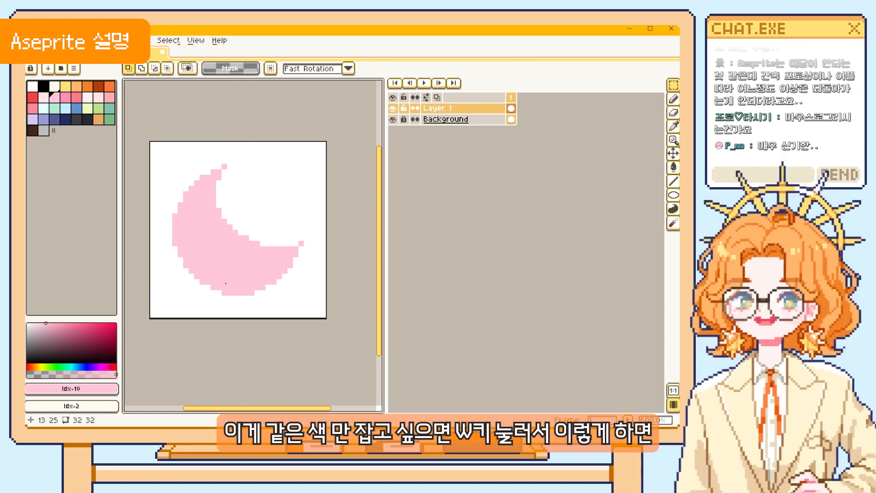
Step: Select the crescent's adjacent same-coloured pixels with the Magic Wand and deselect them
key(w)
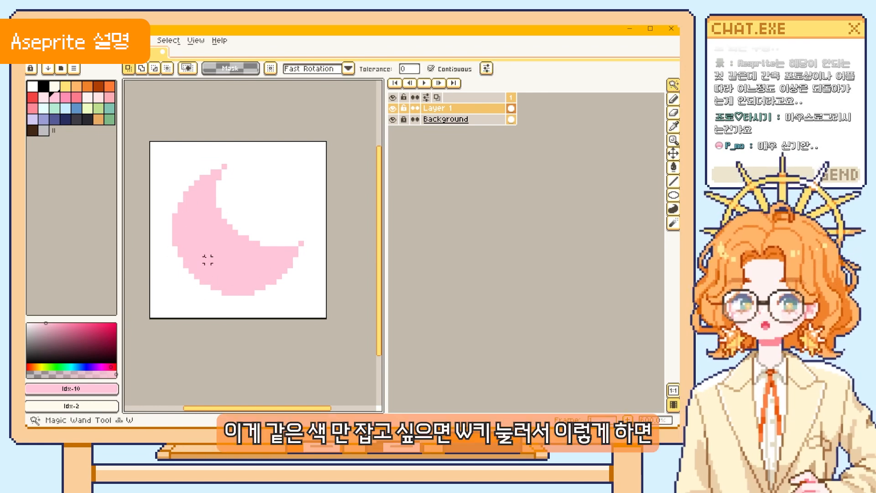
click(218, 249)
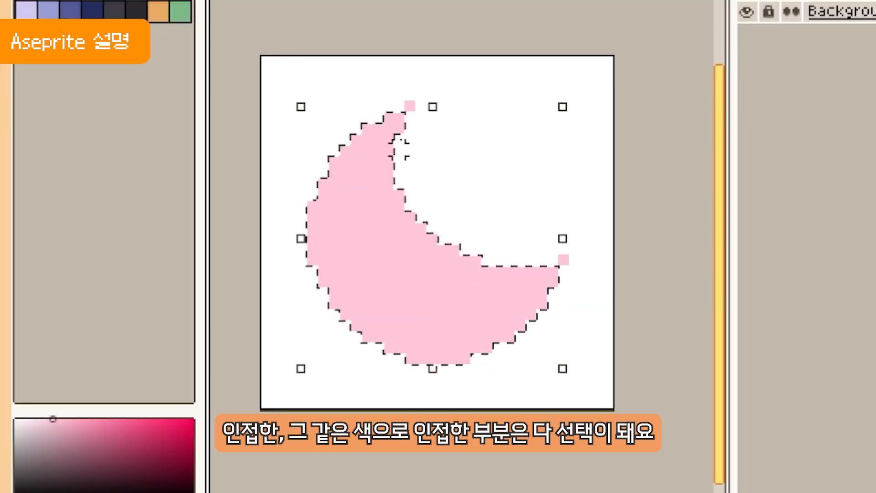
key(ctrl+d)
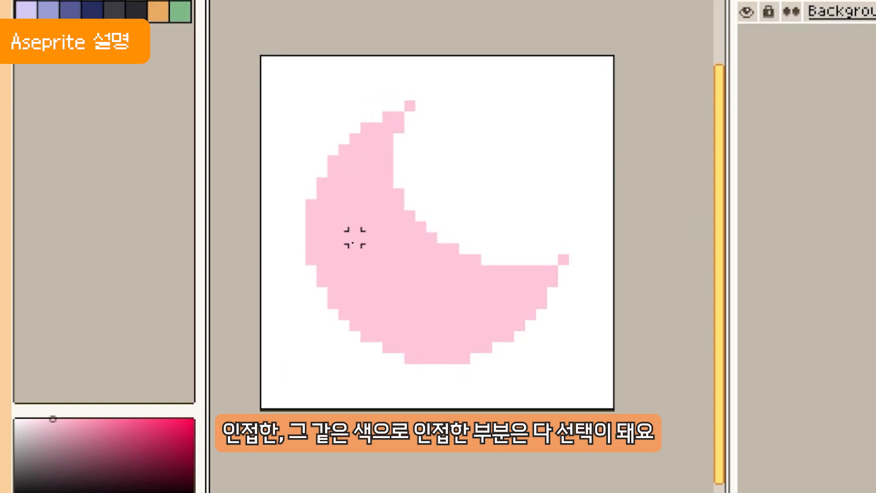
Step: Select the crescent by colour, try moving and deleting it, and undo the changes
click(409, 355)
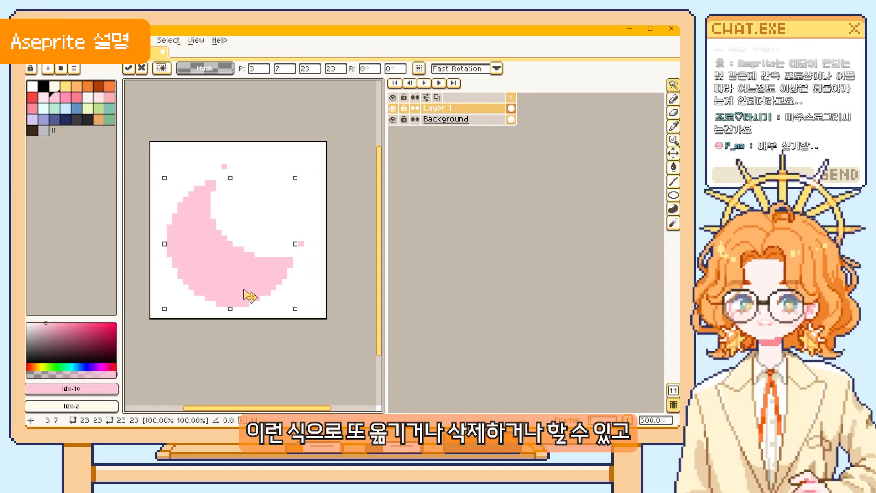
drag(250, 296, 256, 292)
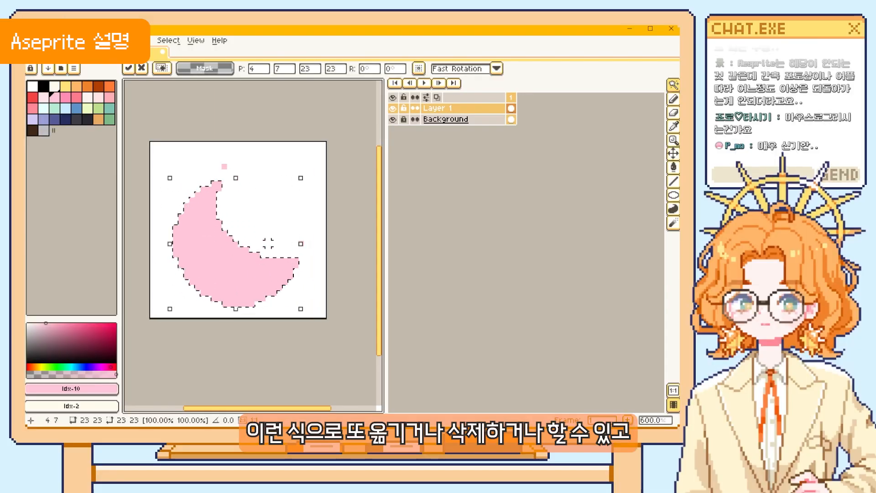
key(Escape)
key(Delete)
key(ctrl+z)
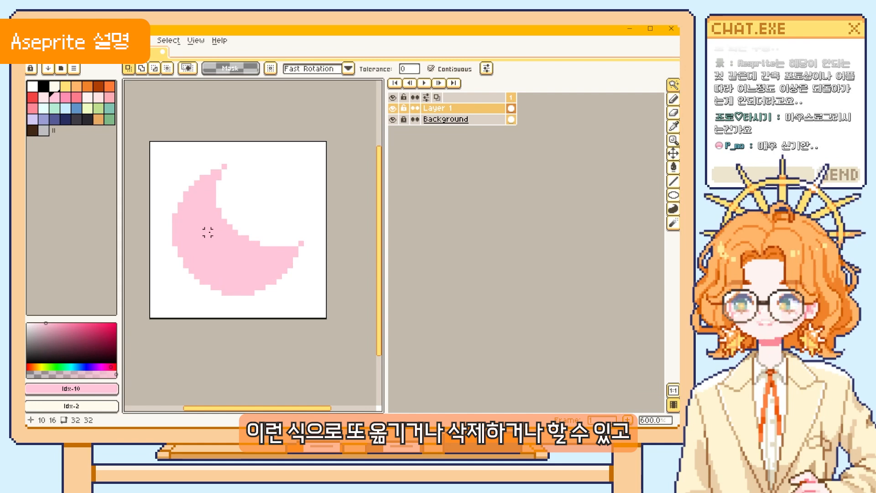
Step: Sample the crescent's pink with the eyedropper, paint a pencil stroke over the top of the green circle, and undo the stroke
key(b)
key(alt)
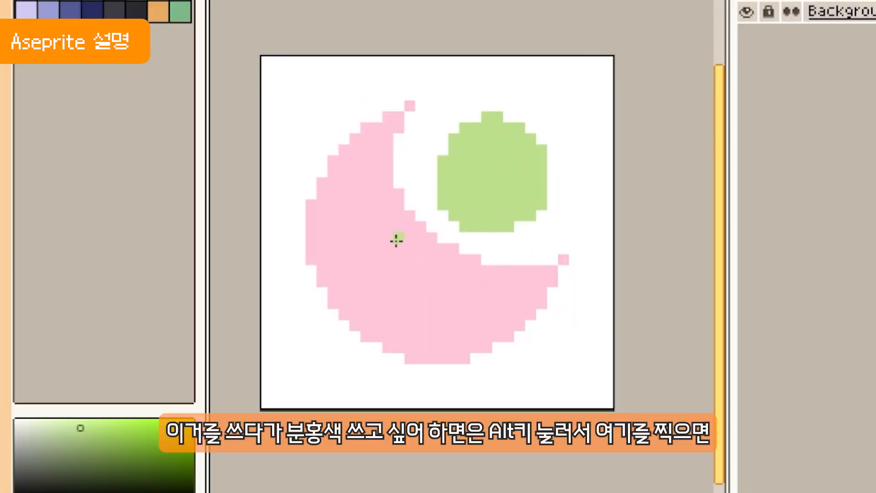
alt+click(382, 241)
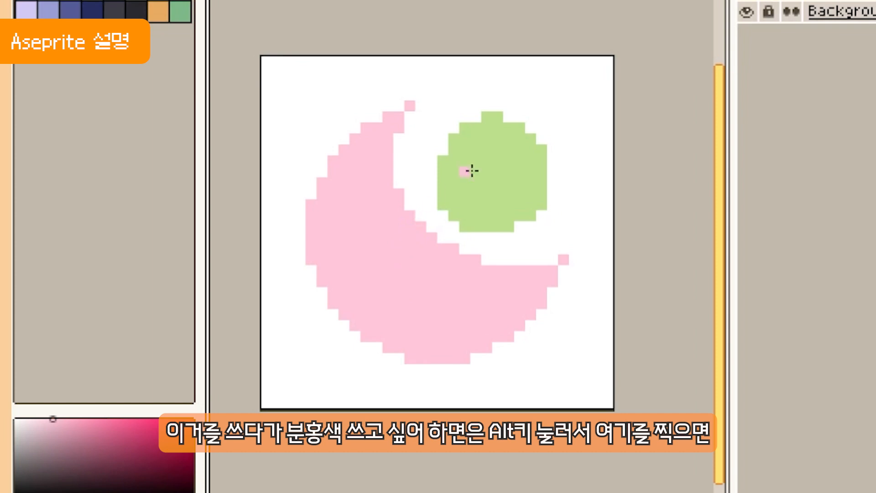
drag(461, 132, 460, 113)
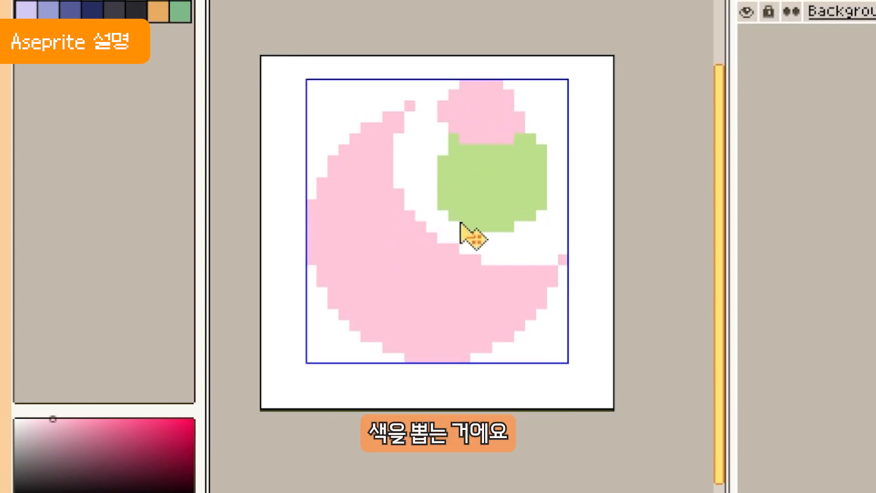
key(ctrl+z)
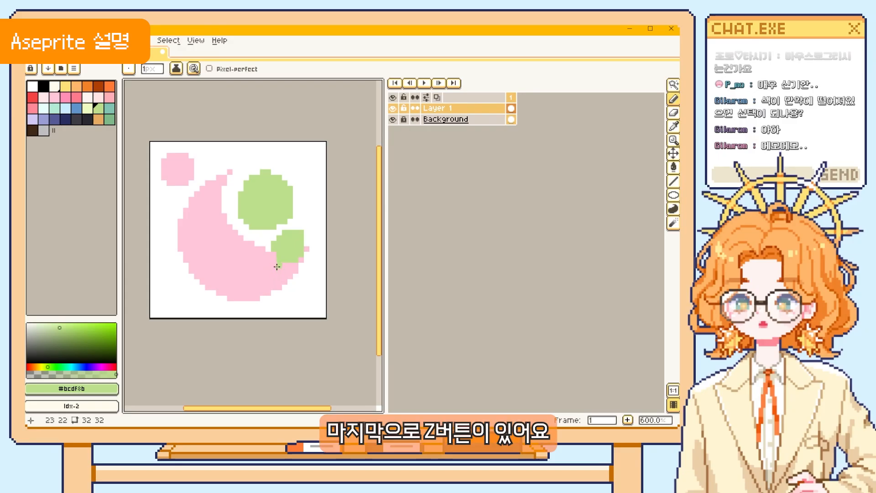
Step: Zoom in and out around the middle of the sprite with the Zoom tool
key(z)
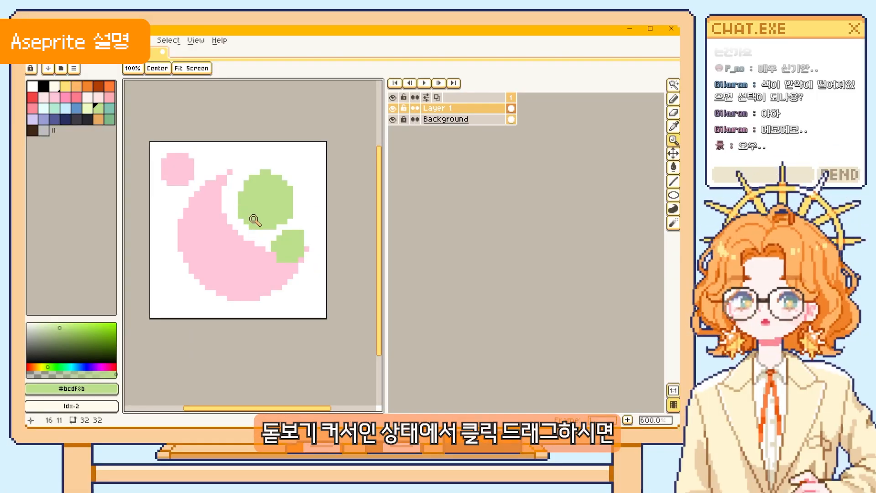
drag(254, 214, 261, 248)
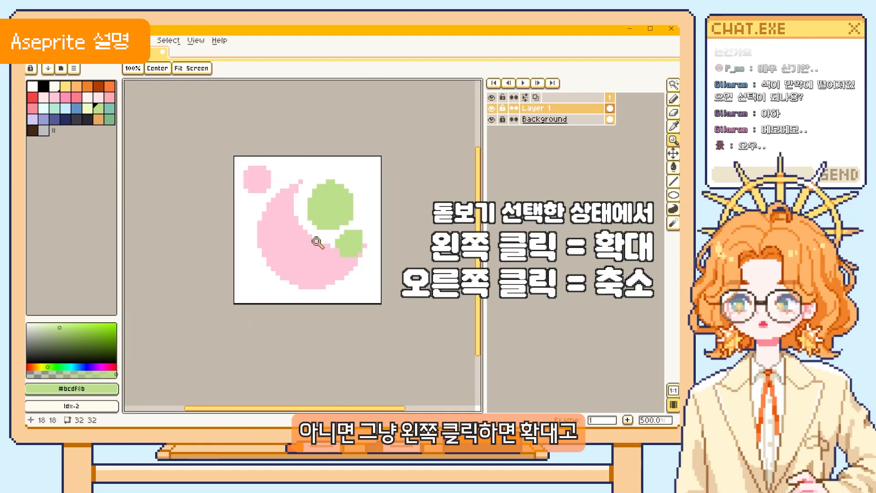
click(318, 242)
click(317, 241)
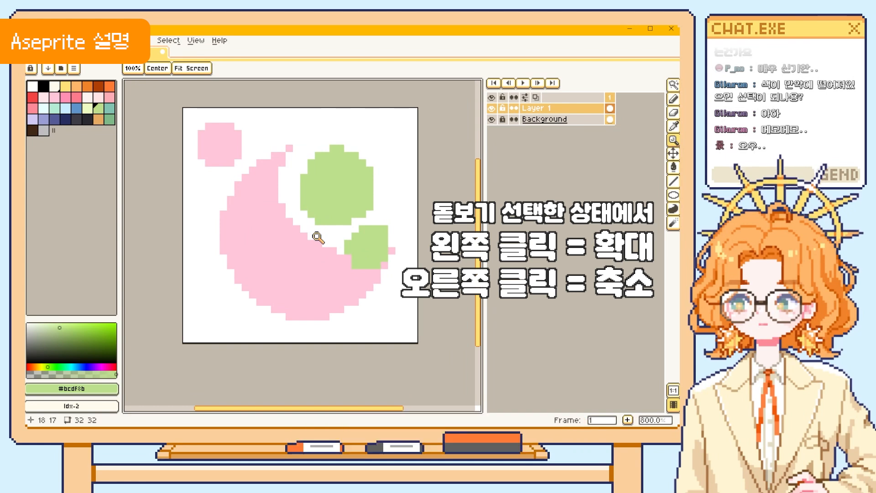
right_click(317, 236)
right_click(318, 238)
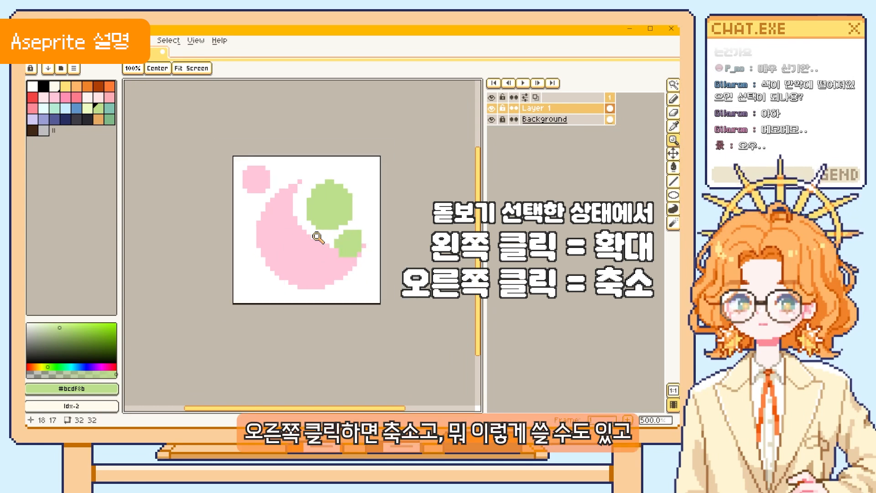
mouse_move(303, 227)
mouse_down()
mouse_move(244, 242)
mouse_move(354, 256)
mouse_move(338, 251)
mouse_up()
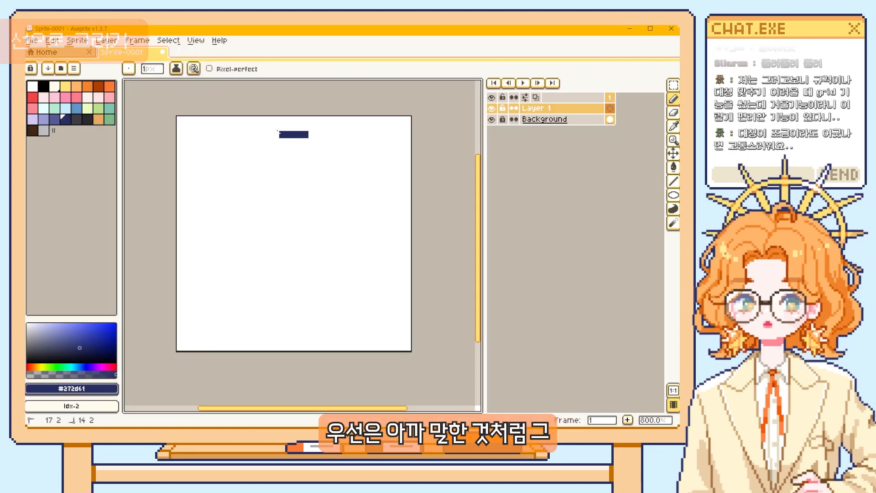
drag(277, 133, 254, 151)
key(ctrl+z)
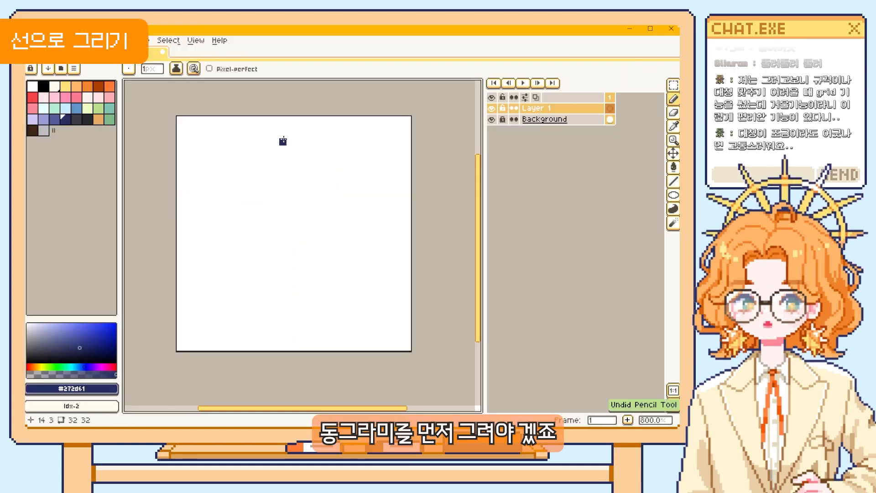
drag(317, 134, 329, 233)
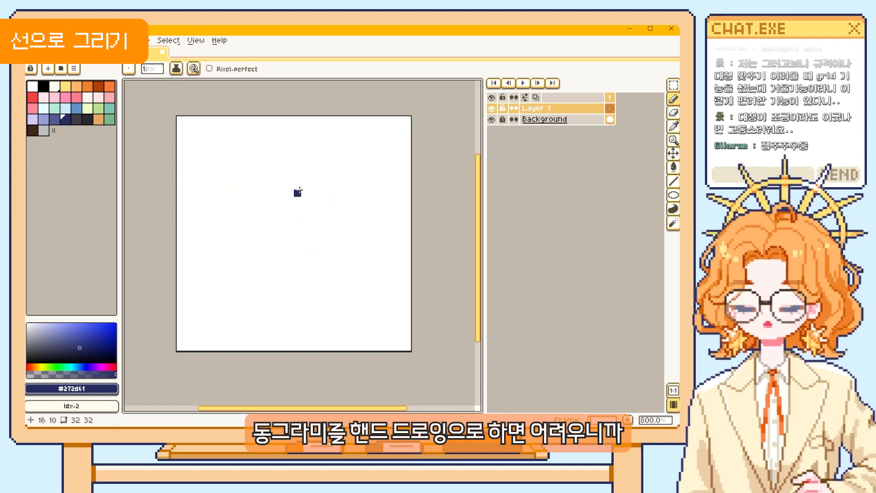
Step: Draw a dark blue circle outline about 16 pixels wide in the canvas's upper half and pencil two eyes and a smile inside it
key(shift+u)
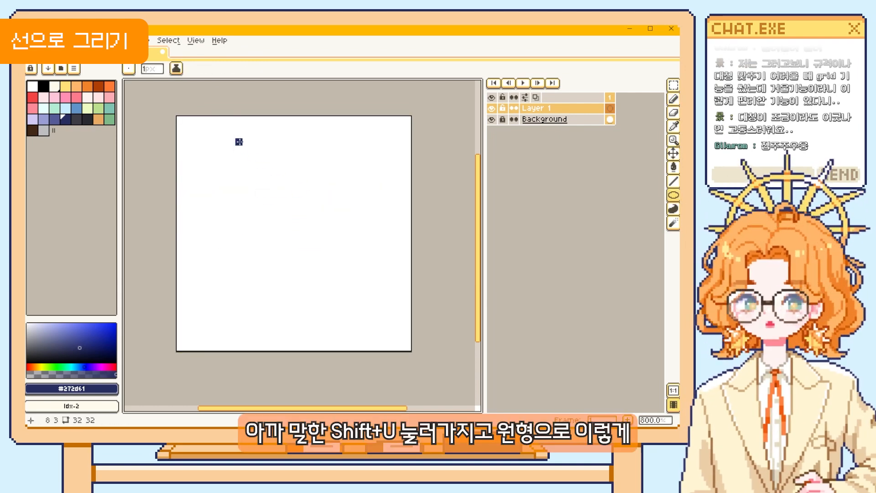
drag(236, 132, 346, 250)
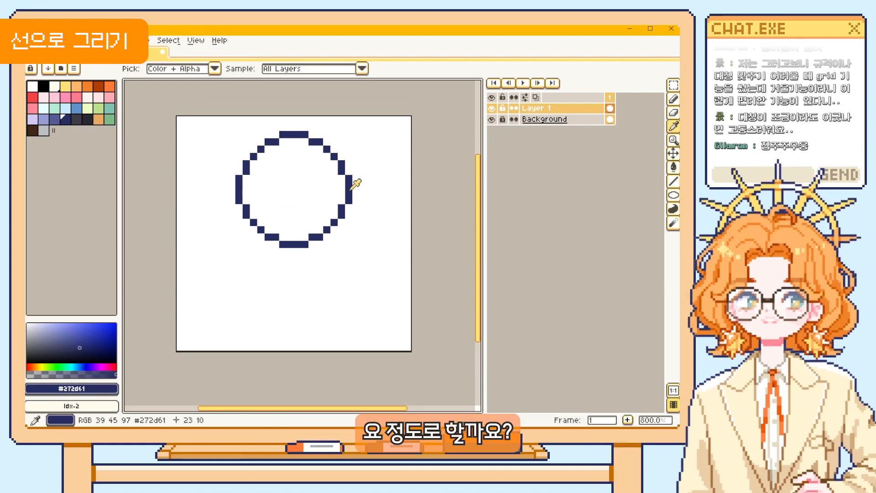
key(b)
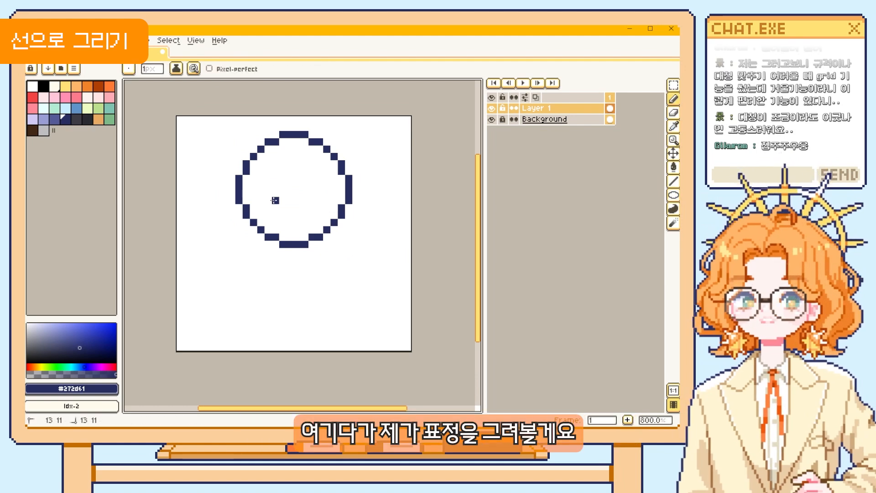
mouse_move(275, 201)
mouse_down()
mouse_move(275, 208)
mouse_move(313, 208)
mouse_move(290, 223)
mouse_up()
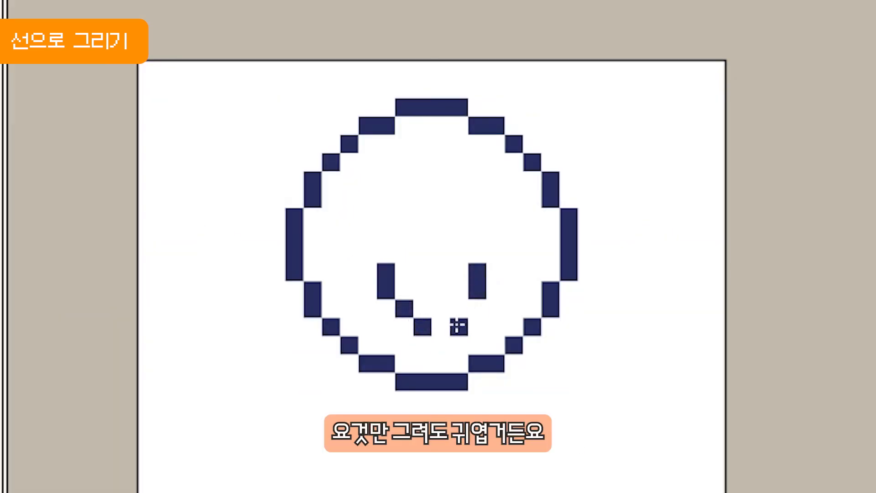
drag(441, 326, 460, 308)
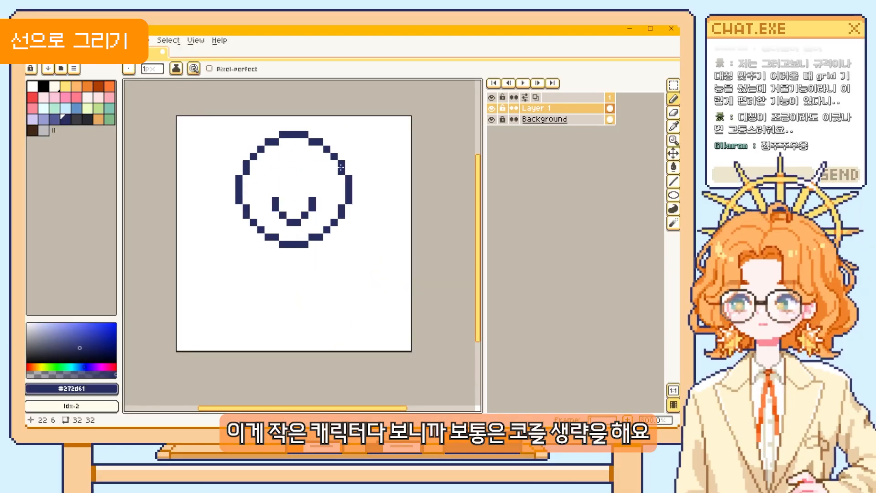
click(294, 204)
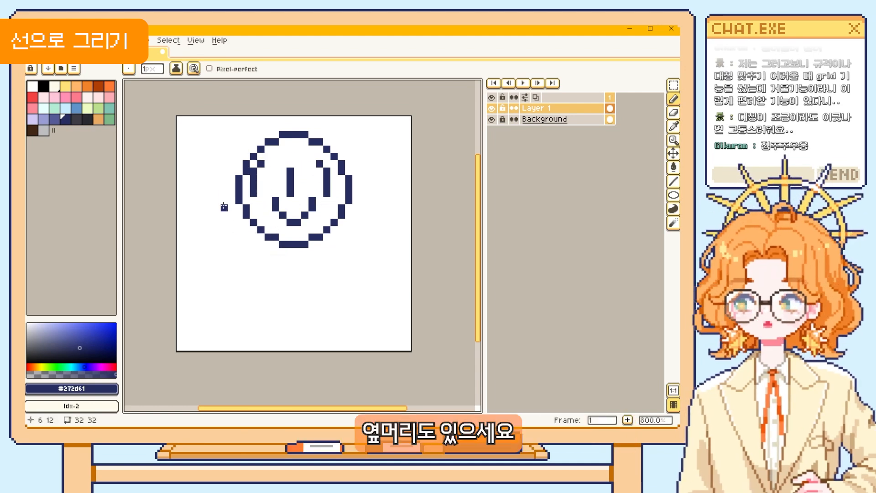
Step: Draw curved side hair locks outside both sides of the face, joining them to the lines beside the cheeks
drag(224, 207, 224, 178)
drag(226, 218, 253, 197)
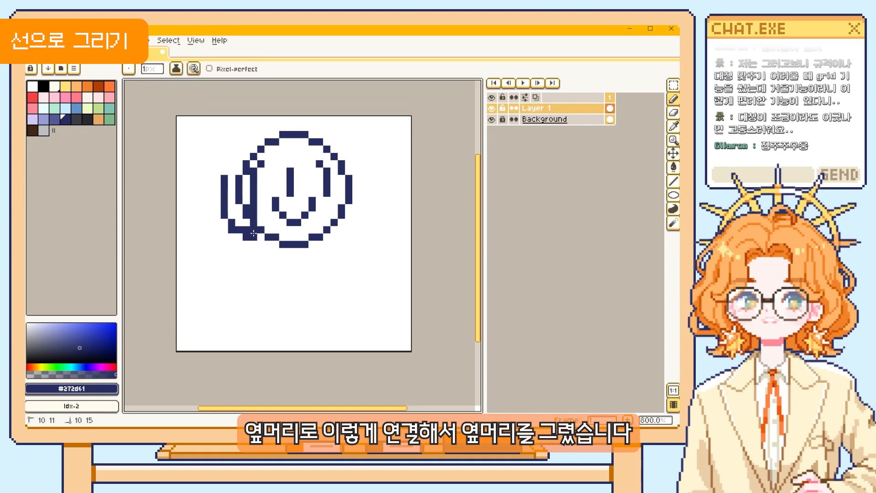
drag(342, 231, 362, 183)
Step: Erase the parts of the circle outline that run inside both side locks and tidy the locks' inner edges with the pencil and eraser
key(e)
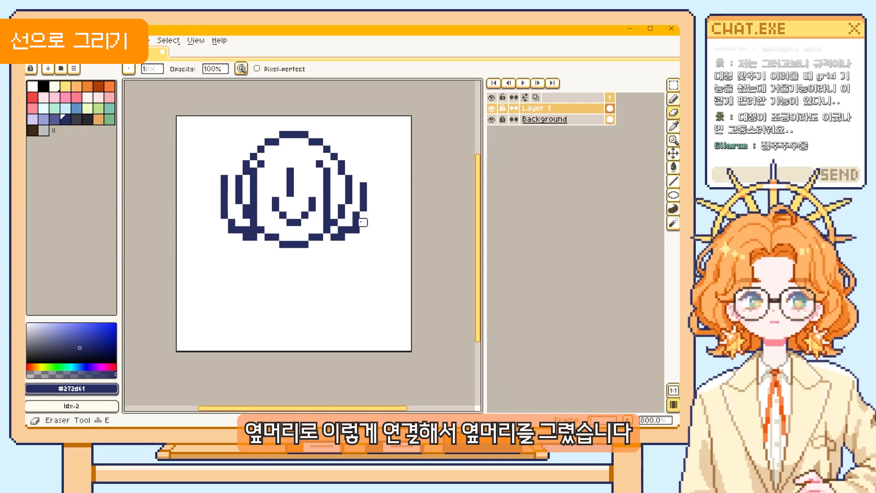
click(360, 226)
drag(341, 237, 348, 178)
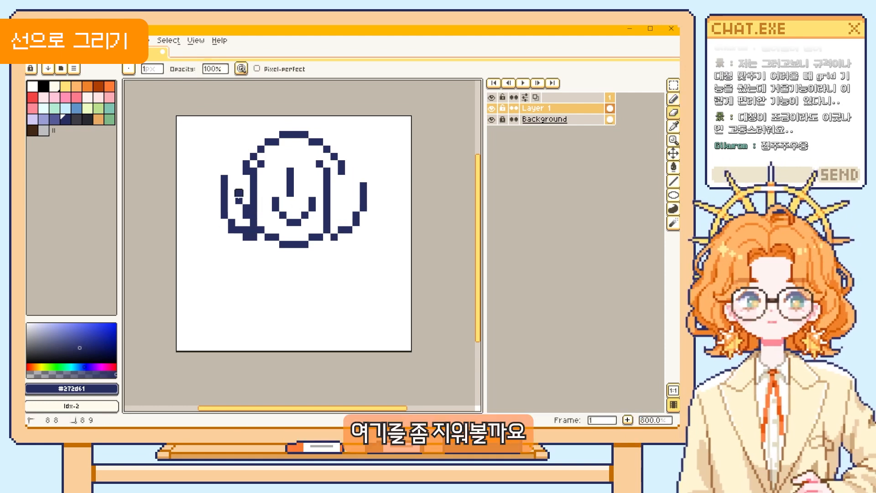
drag(238, 192, 238, 229)
key(b)
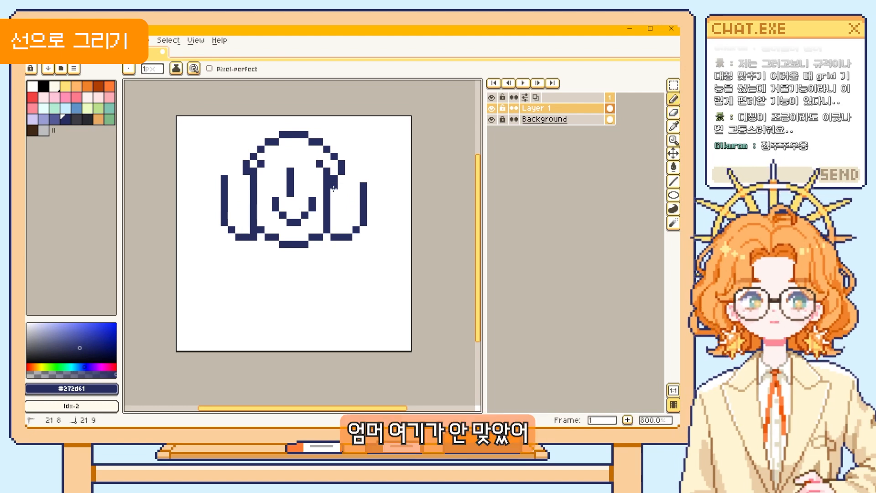
key(e)
mouse_move(334, 226)
mouse_down()
mouse_move(326, 178)
mouse_move(327, 221)
mouse_up()
key(b)
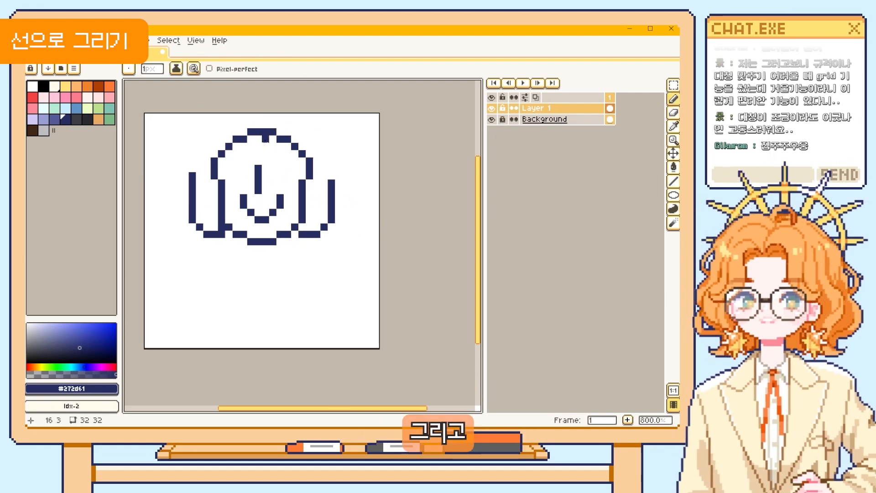
Step: Draw a larger hair outline arching over the head to join both side locks, and erase the old head arc beneath it
click(230, 171)
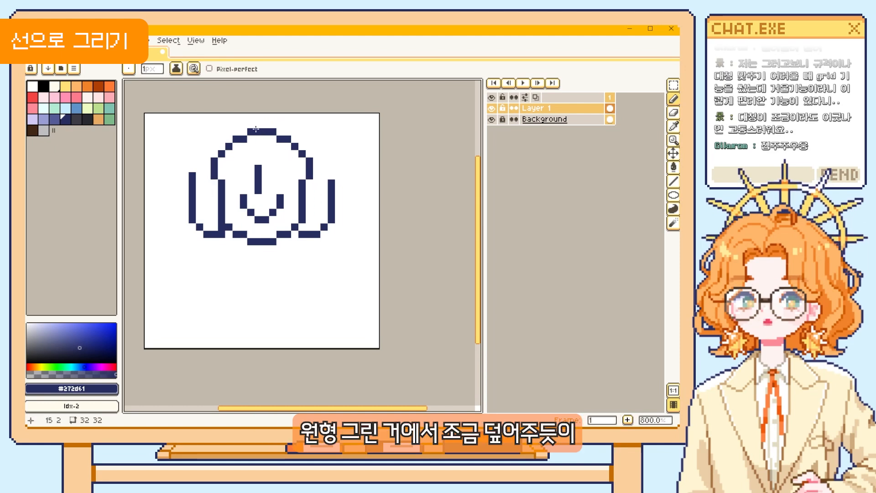
click(228, 235)
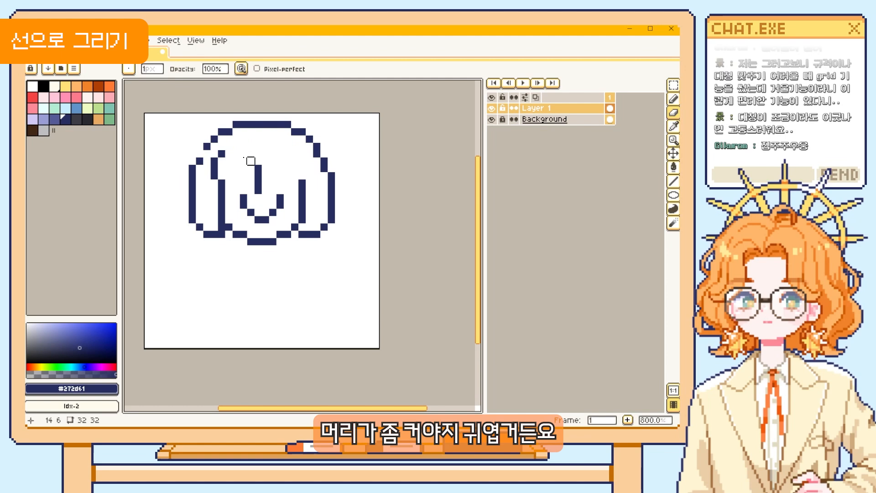
drag(221, 154, 214, 180)
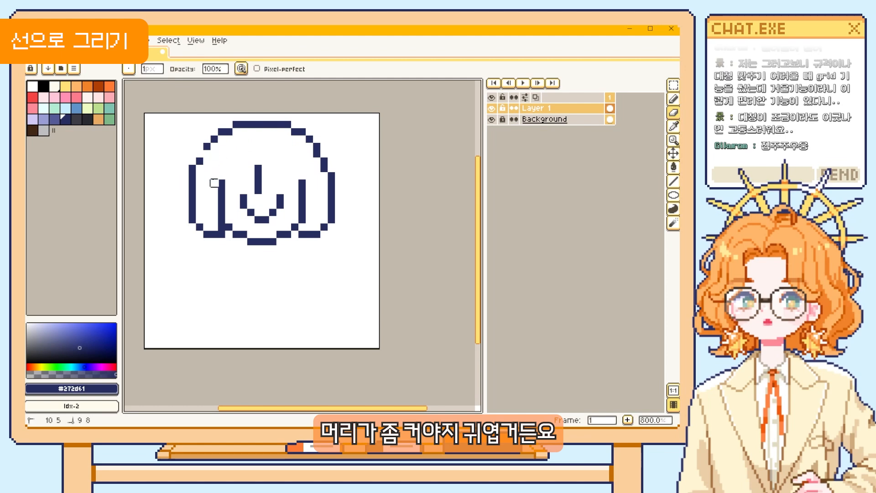
key(b)
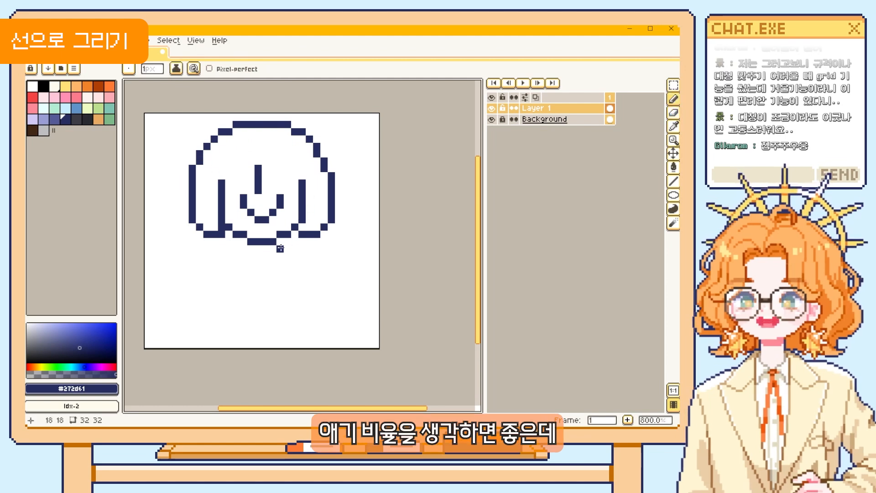
click(206, 241)
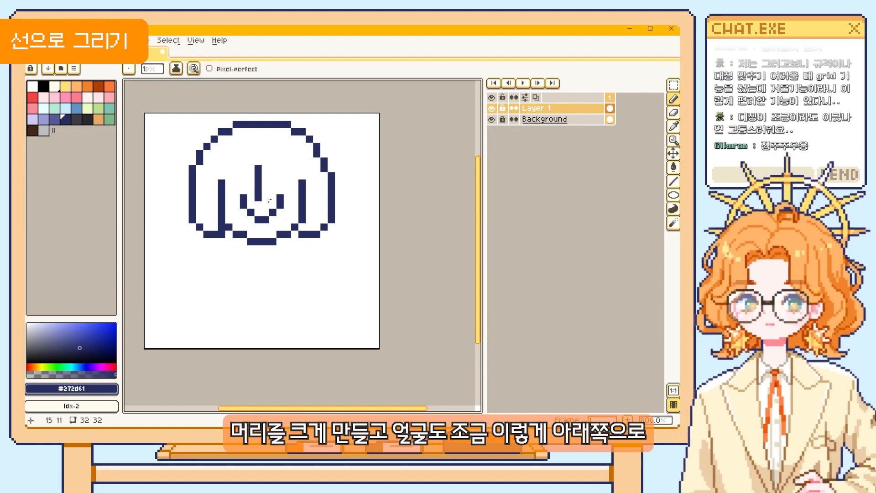
Step: Redraw the eyes and mouth higher in the middle of the face and erase the old eyes and the vertical line between them
mouse_move(280, 183)
mouse_down()
mouse_move(277, 194)
mouse_move(243, 205)
mouse_move(260, 171)
mouse_up()
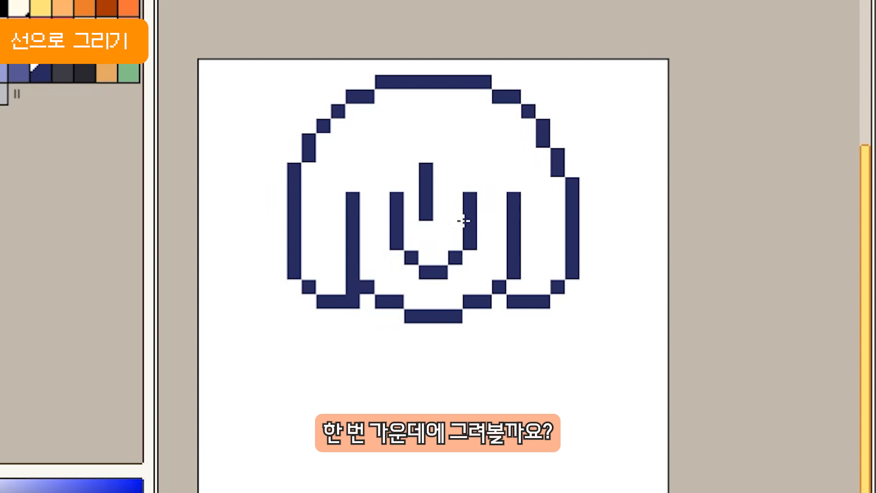
key(e)
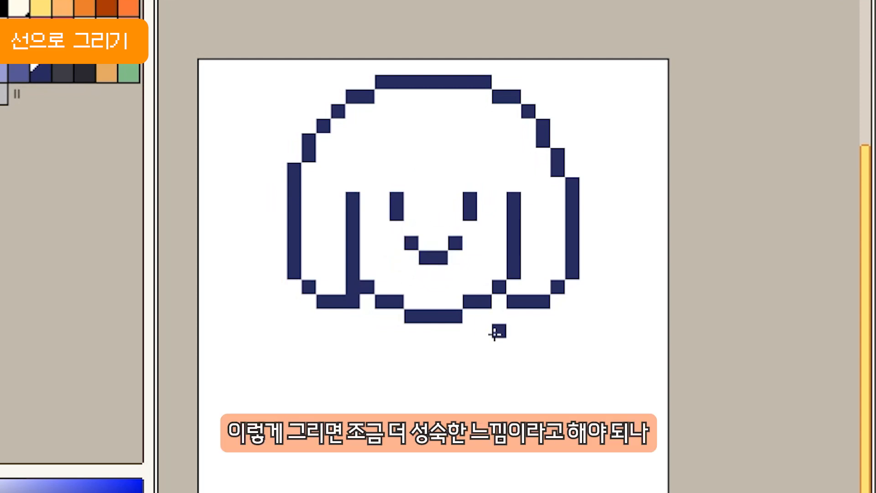
click(483, 286)
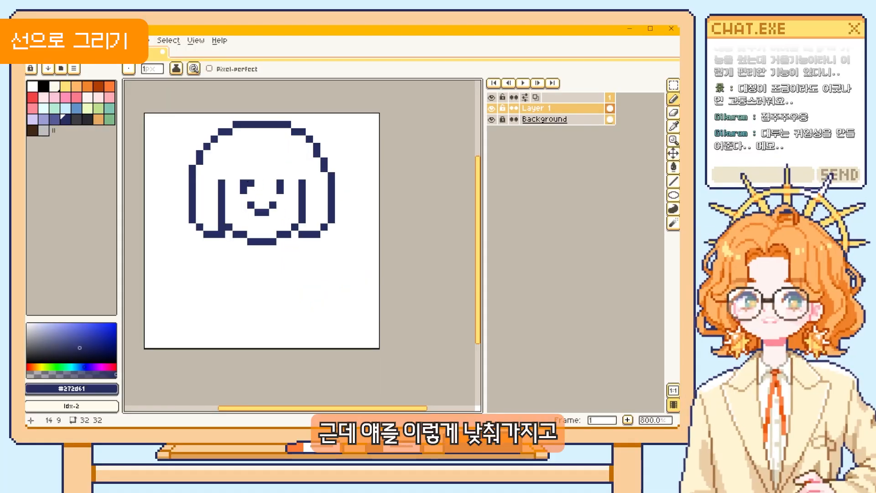
Step: Select the eyes and mouth with the rectangular marquee and move them down close to the chin
key(m)
drag(240, 180, 285, 216)
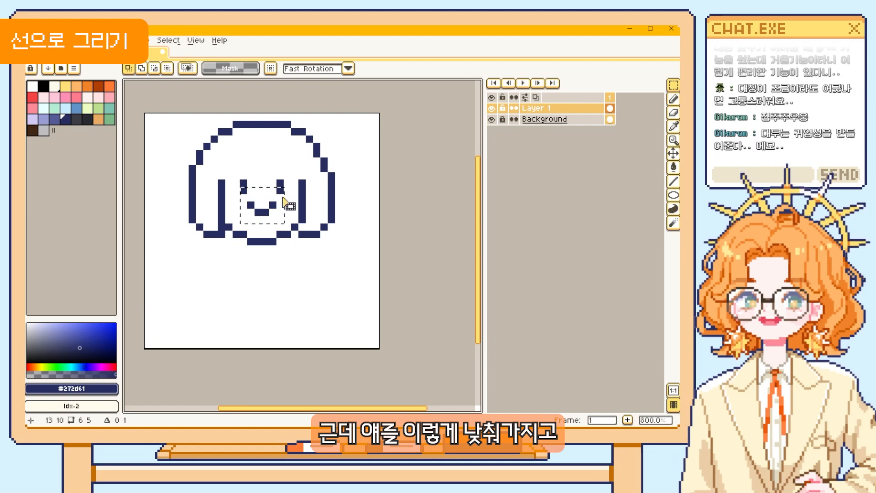
key(v)
key(Down)
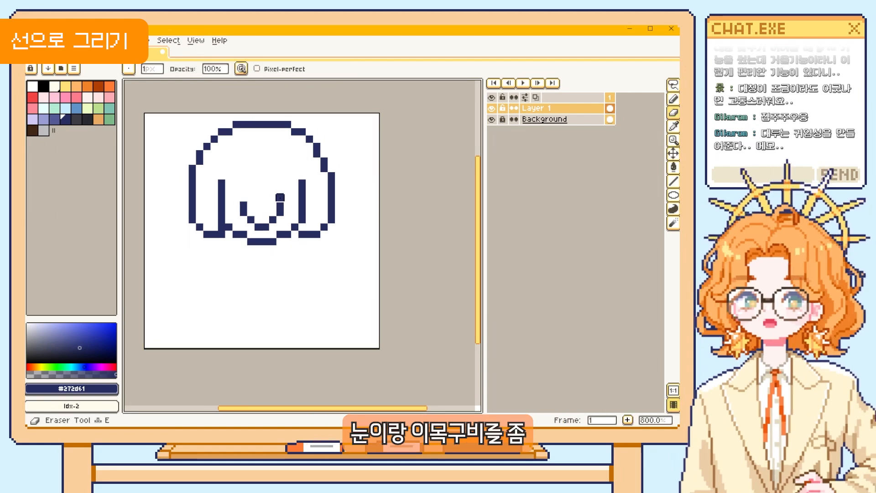
Step: Pencil a straight horizontal fringe line across the forehead between the two side locks
key(b)
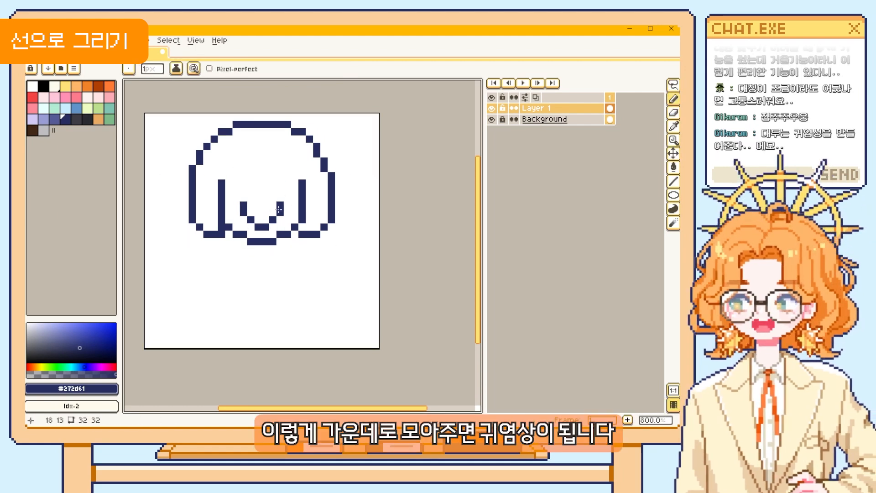
click(221, 169)
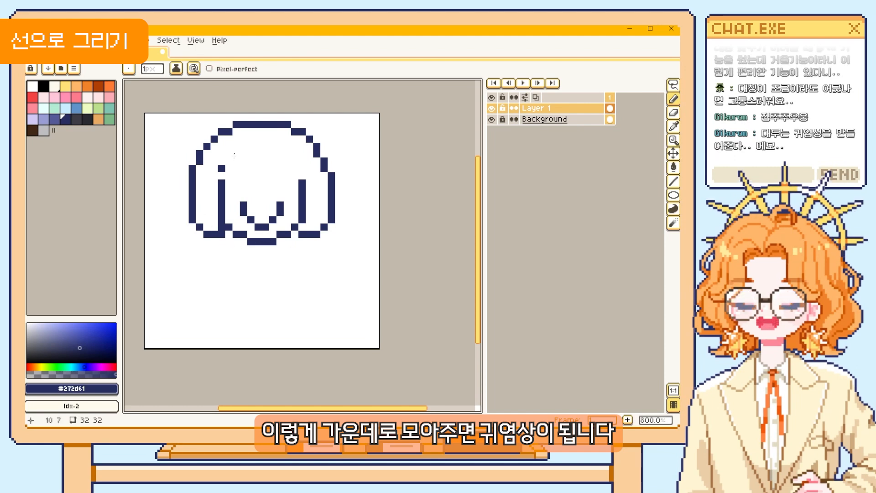
drag(221, 190, 301, 190)
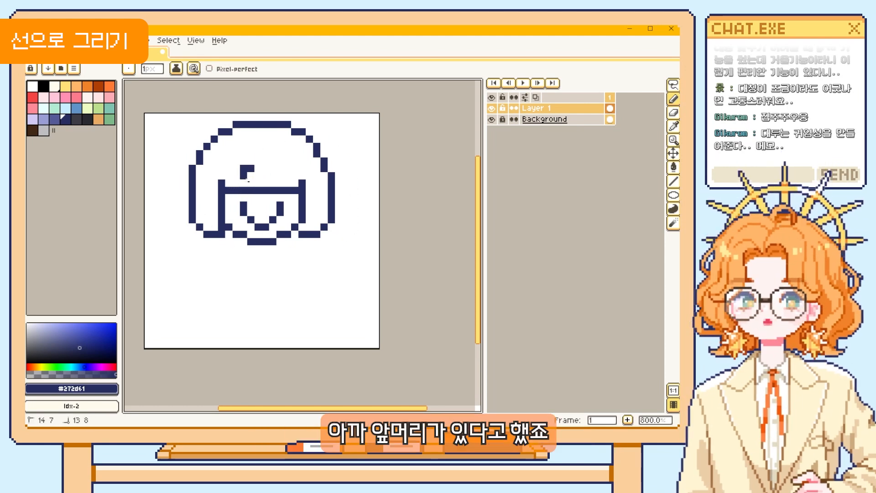
Step: Pencil two short, symmetrical hair strands rising from the fringe line and curving inward at their tips
drag(249, 181, 246, 184)
key(ctrl+z)
mouse_move(251, 168)
mouse_down()
mouse_move(244, 182)
mouse_move(273, 169)
mouse_up()
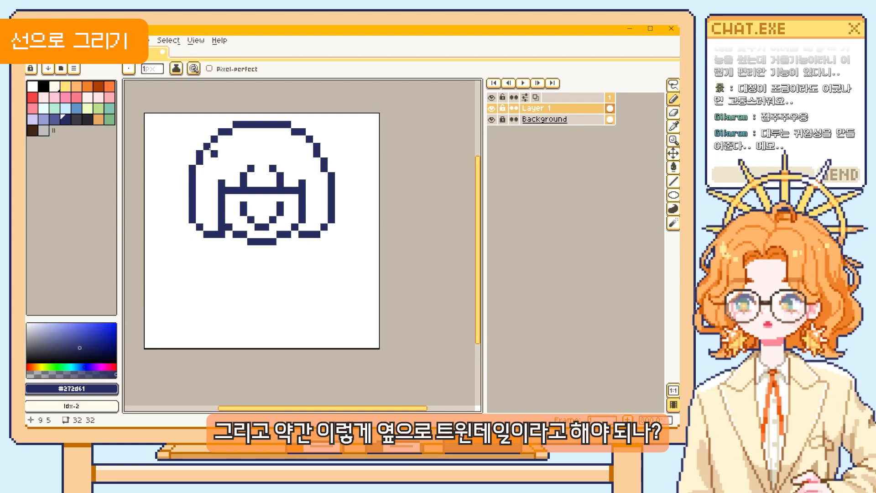
Step: Pencil an arched pigtail top outward from each side of the head and erase the stray corner pixels on the first one
mouse_move(199, 139)
mouse_down()
mouse_move(185, 129)
mouse_move(170, 149)
mouse_up()
key(e)
click(199, 132)
click(177, 131)
click(170, 139)
key(b)
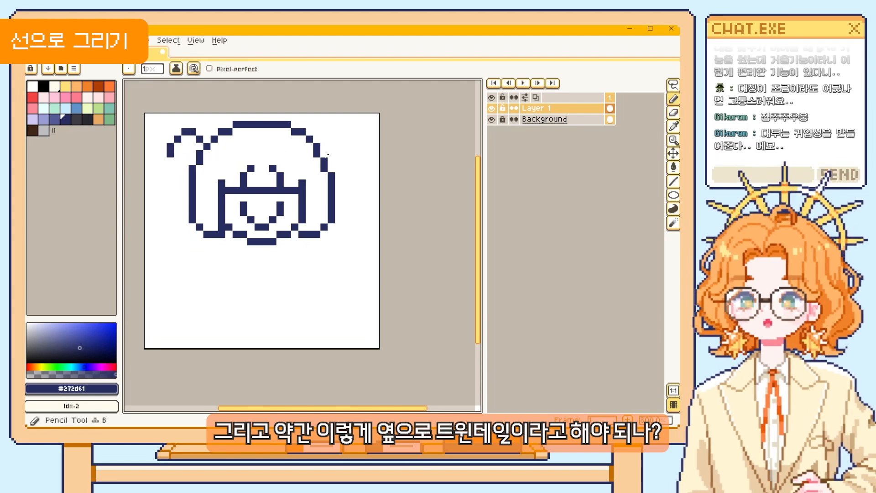
mouse_move(325, 139)
mouse_down()
mouse_move(355, 148)
mouse_move(361, 201)
mouse_up()
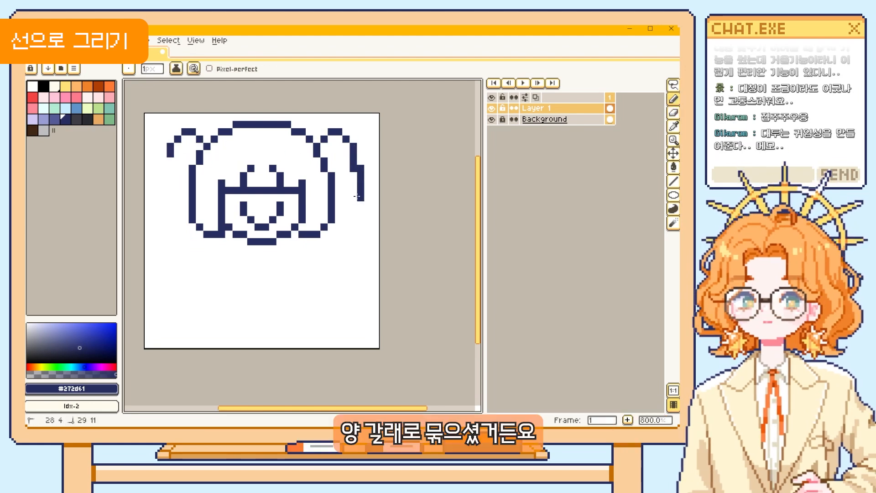
Step: Redraw the outer lines of both pigtails straight down and curve the lower end of the left one outward
key(v)
key(ctrl+z)
drag(353, 156, 353, 212)
drag(171, 154, 171, 242)
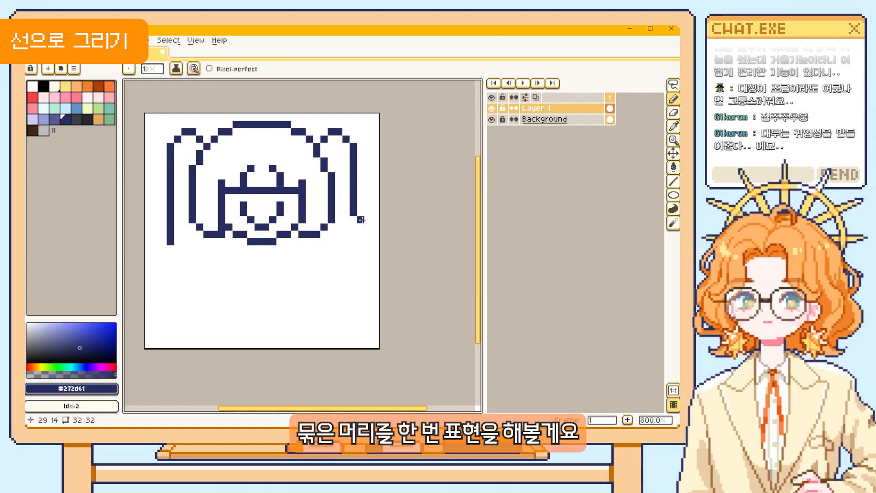
drag(353, 220, 353, 256)
drag(170, 242, 163, 300)
key(ctrl+z)
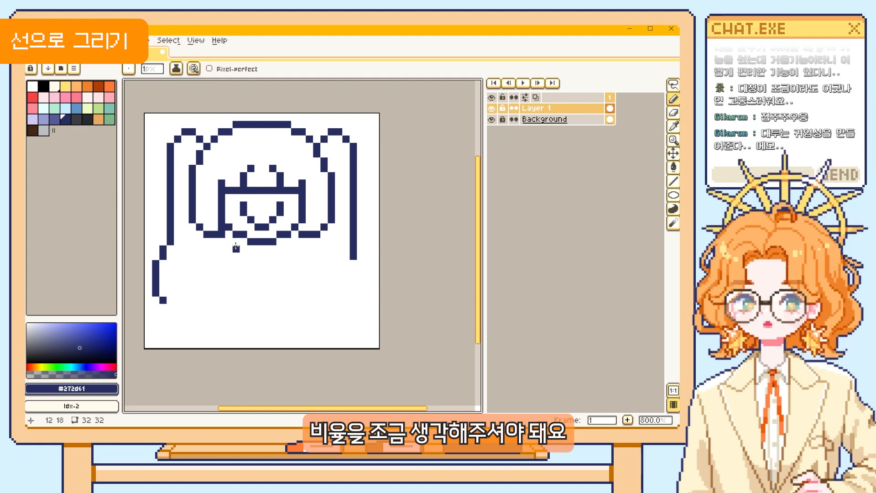
Step: Pencil a rectangular torso below the chin and two narrow rectangular legs reaching the bottom edge of the canvas
click(236, 242)
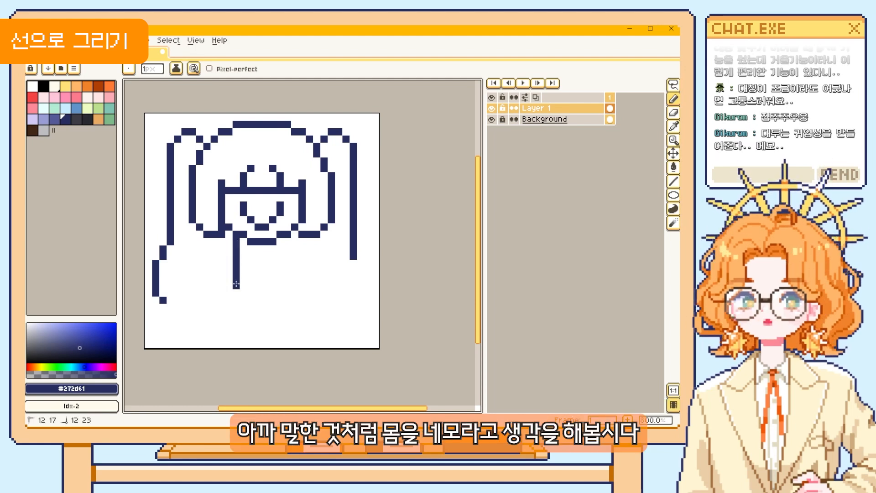
drag(239, 293, 285, 299)
mouse_move(288, 238)
mouse_down()
mouse_move(287, 297)
mouse_move(236, 332)
mouse_up()
drag(258, 298, 256, 335)
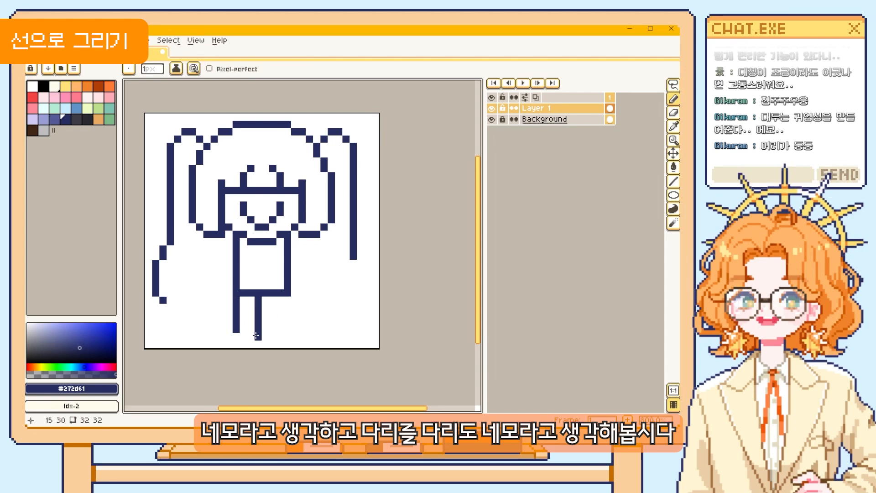
click(235, 337)
drag(266, 300, 271, 338)
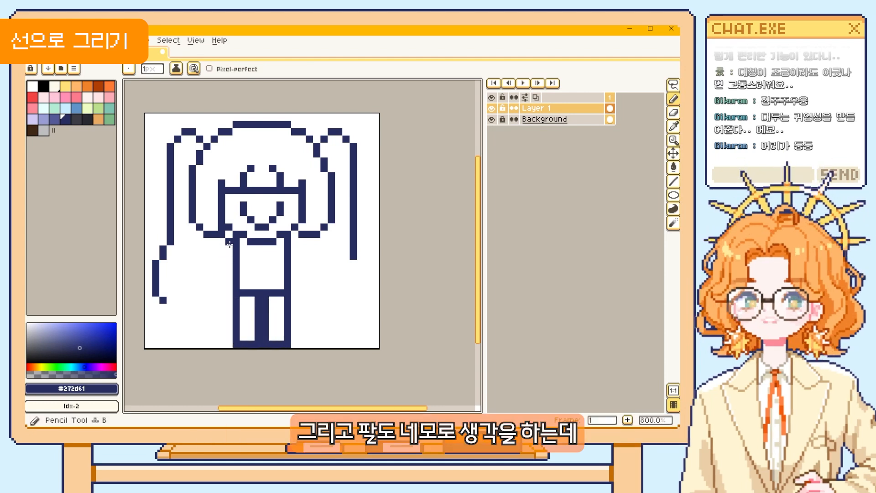
Step: Pencil two horizontal rectangular arms extending outward from the upper torso in a T shape
click(191, 234)
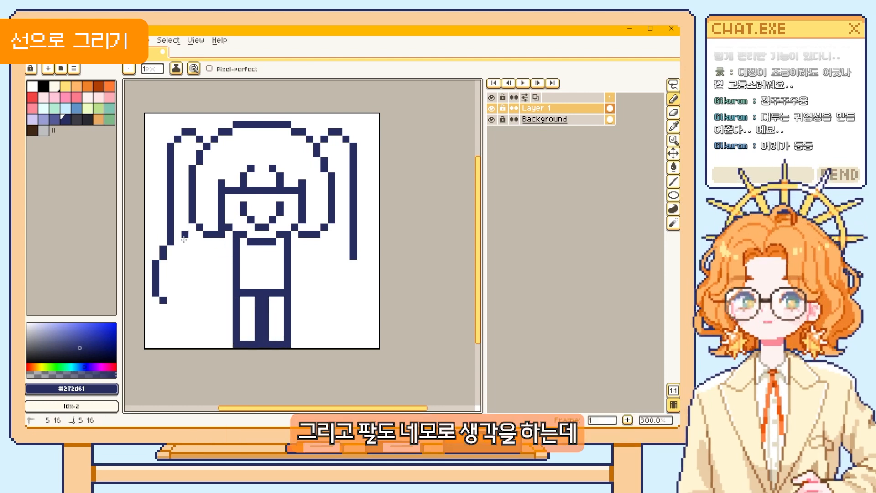
drag(188, 258, 232, 257)
drag(192, 234, 230, 234)
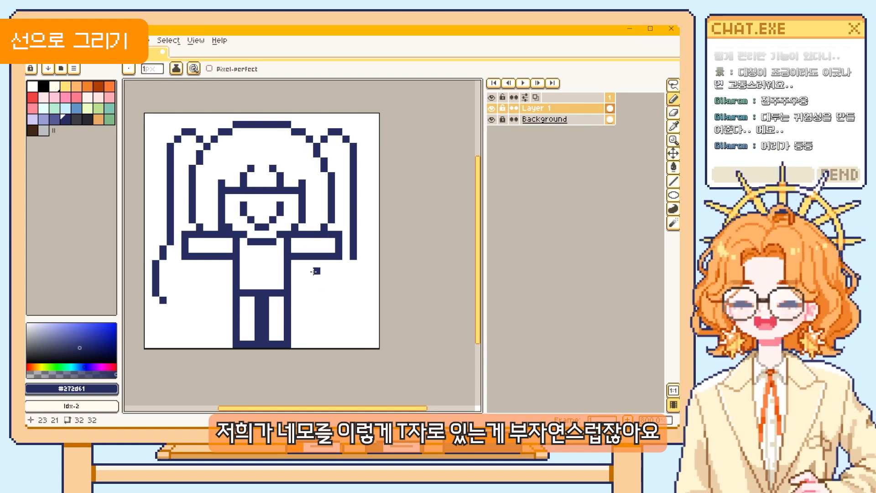
Step: Replace the horizontal arms with diagonal ones sloping down from the shoulders, rounding off the corners of the hands
click(224, 239)
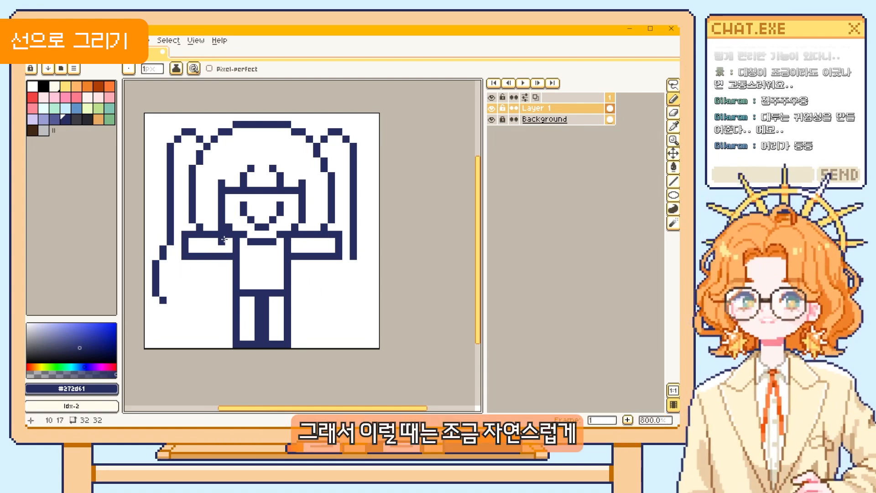
shift+click(185, 279)
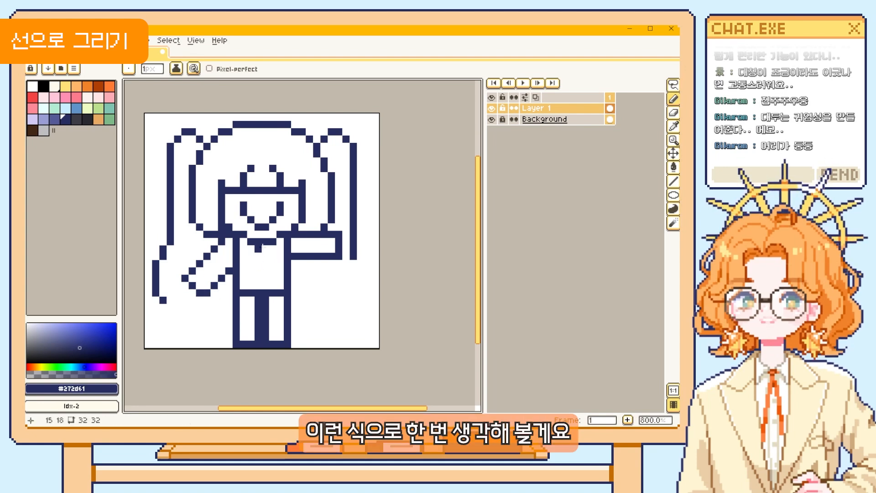
shift+click(225, 269)
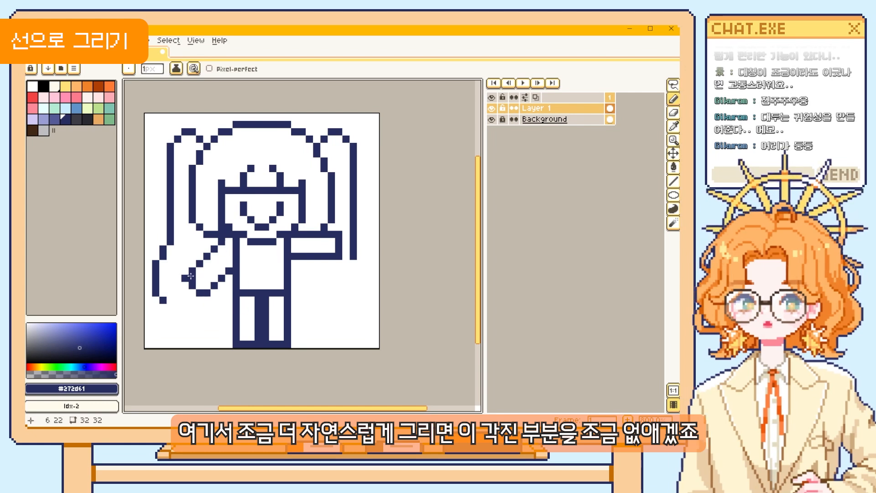
key(e)
key(b)
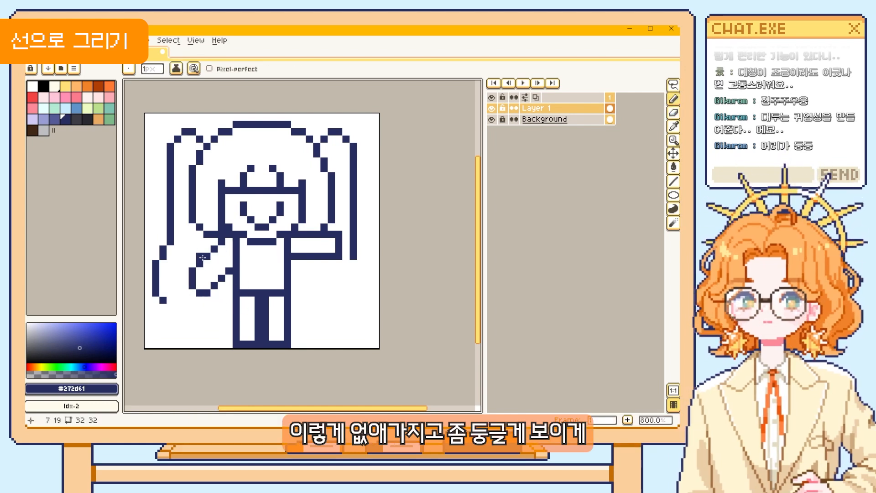
click(222, 288)
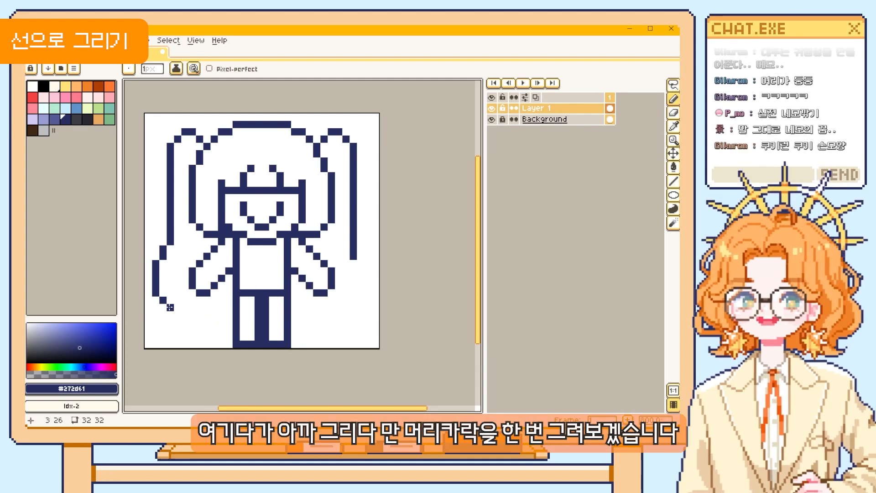
Step: Curve the left pigtail's lower end in to the leg, and place a horizontally flipped copy of the pigtail on the character's other side
mouse_move(171, 307)
mouse_down()
mouse_move(213, 329)
mouse_move(231, 324)
mouse_up()
key(m)
mouse_move(143, 119)
mouse_down()
mouse_move(190, 278)
mouse_move(190, 342)
mouse_up()
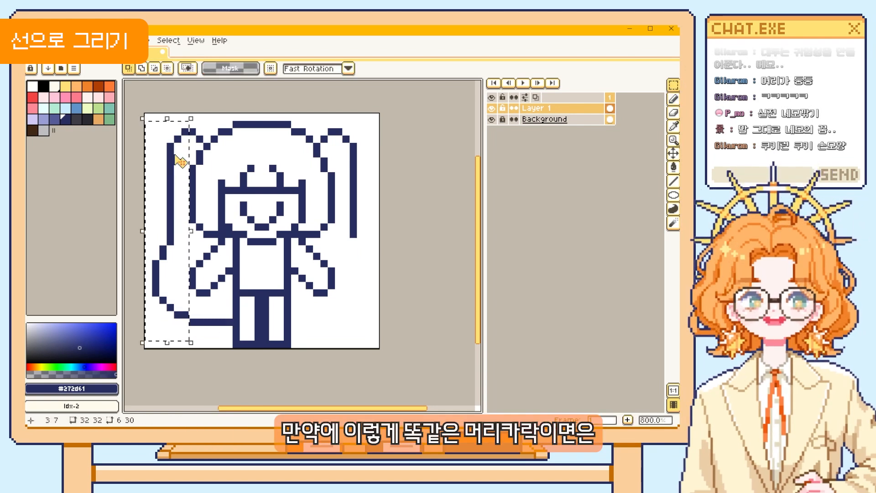
key(ctrl+c)
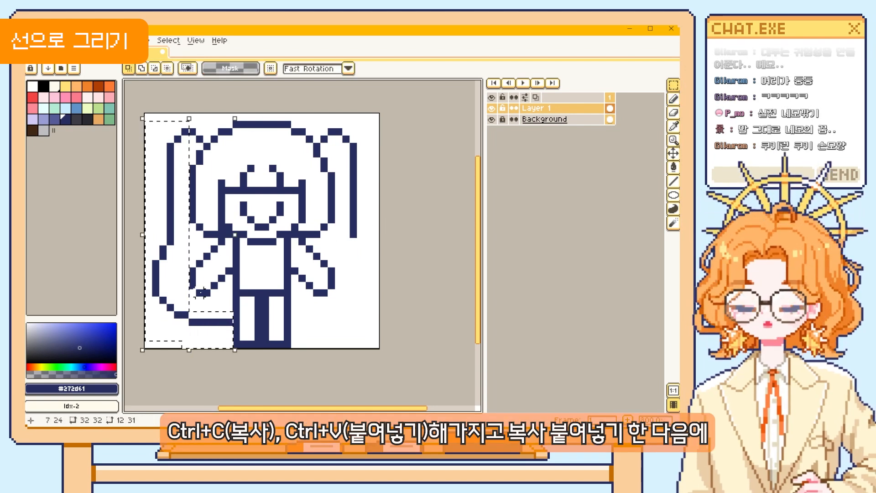
key(ctrl+v)
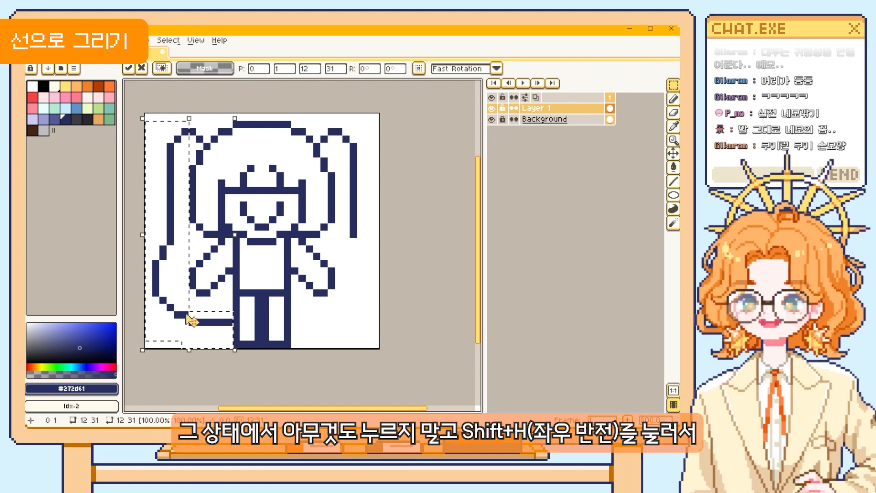
key(shift+h)
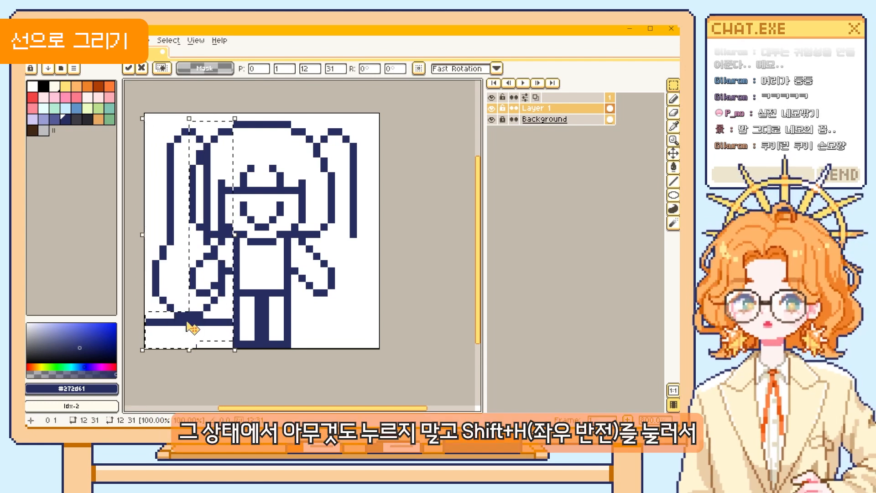
drag(178, 328, 321, 330)
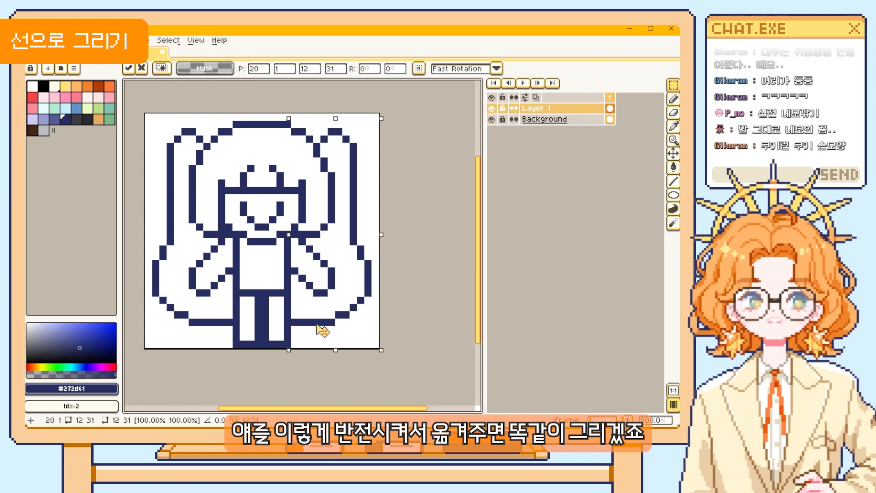
key(b)
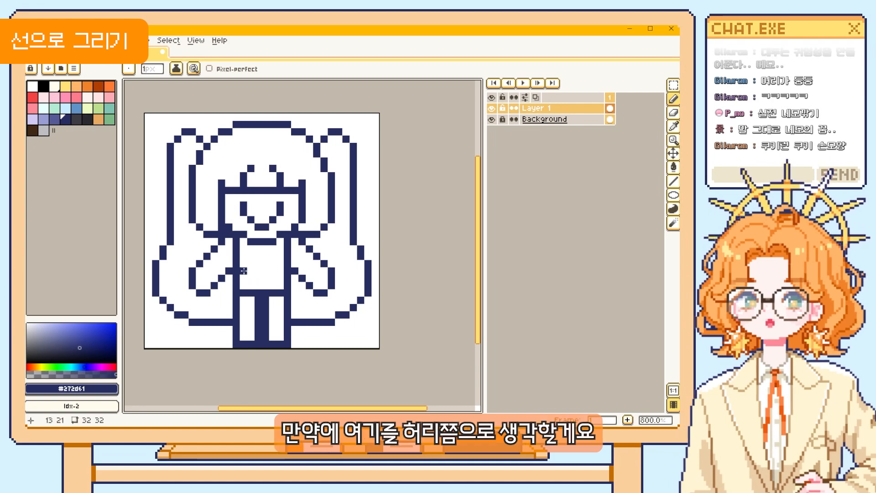
Step: Draw a waistline and a flared skirt with a straight hem over the hips, and erase the torso lines inside it
drag(279, 269, 281, 269)
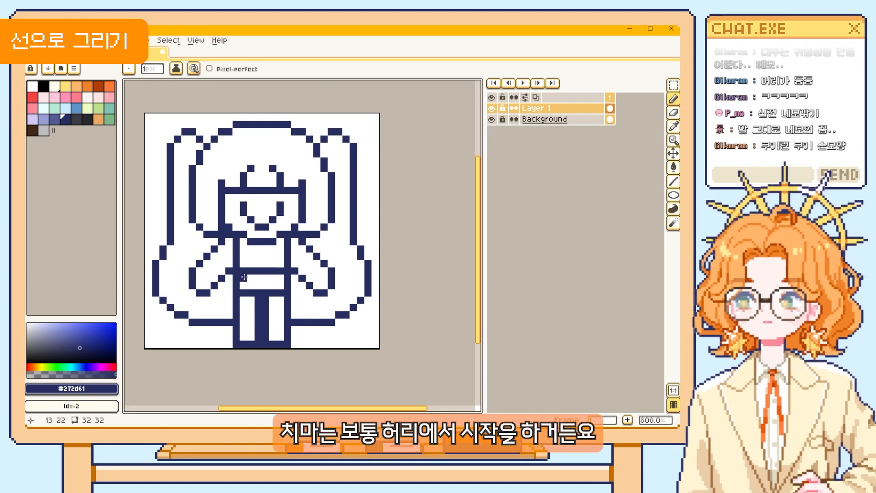
drag(234, 272, 235, 270)
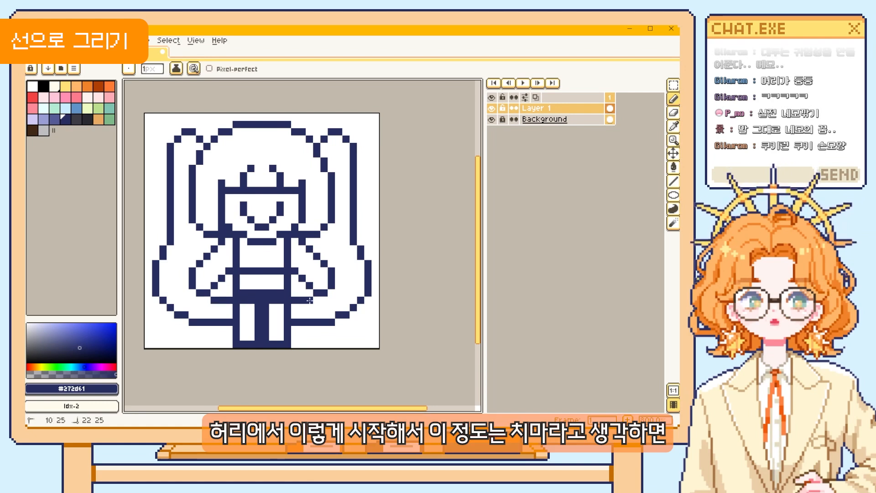
key(e)
key(b)
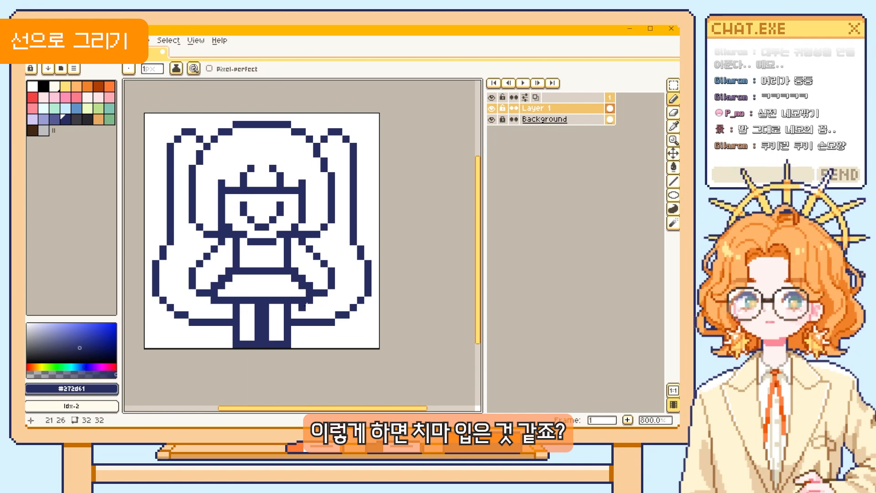
key(b)
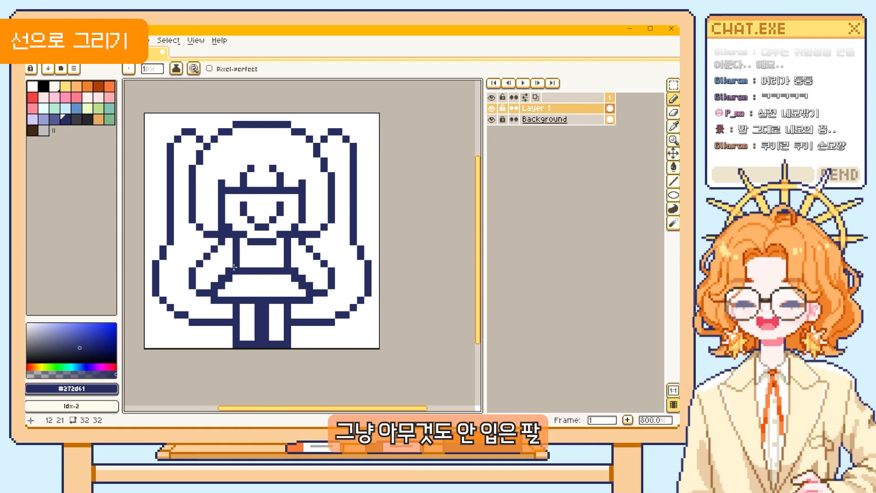
Step: Pencil a short diagonal sleeve cuff across each forearm just above the hands
click(207, 271)
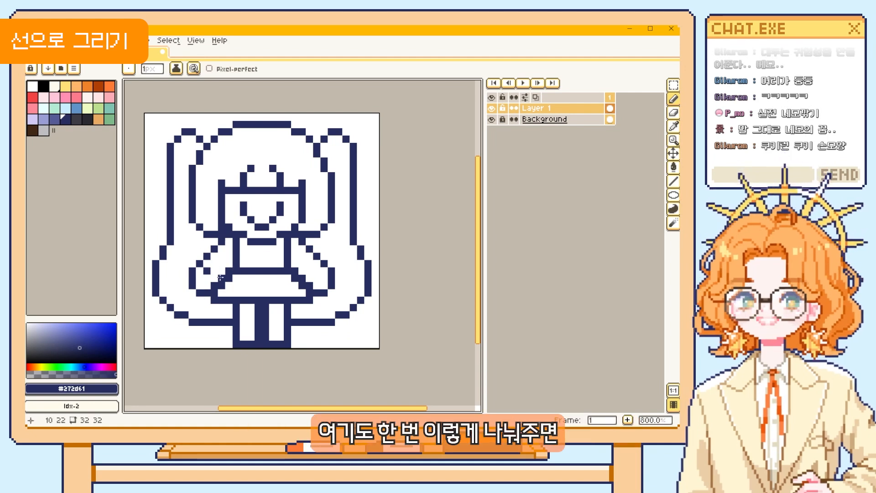
click(214, 278)
drag(317, 270, 309, 278)
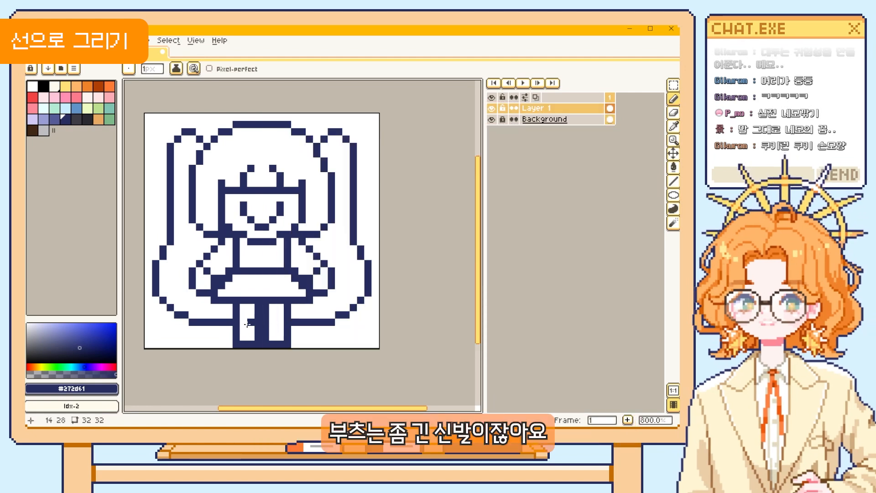
drag(248, 324, 241, 321)
key(ctrl+z)
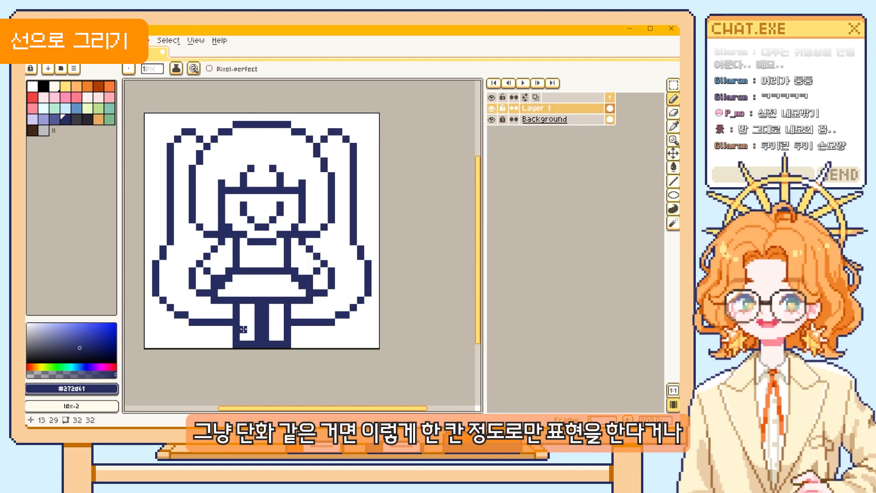
drag(243, 328, 279, 330)
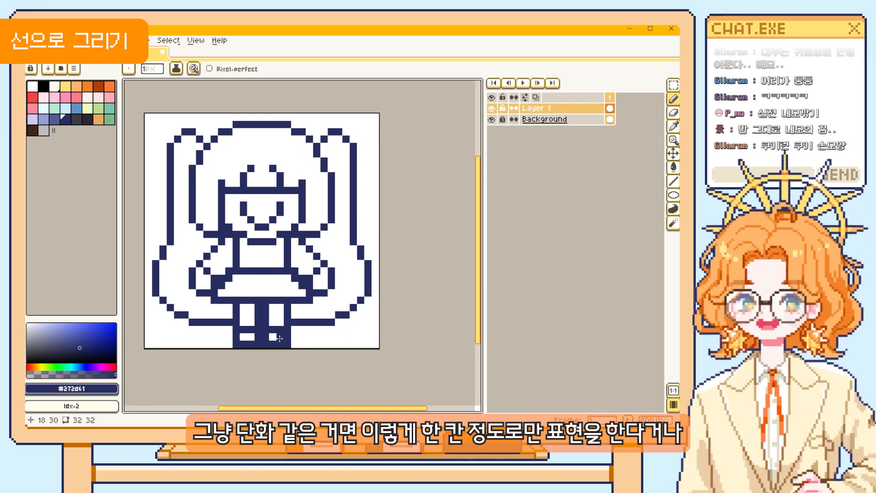
key(ctrl+z)
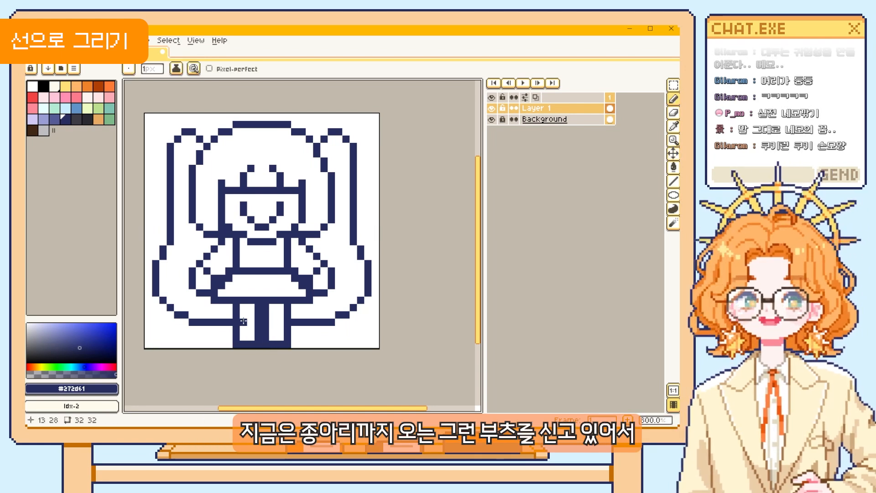
Step: Pencil a boot-top line across both legs at calf height and shorten the chin by raising its bottom line
drag(243, 322, 245, 321)
click(279, 323)
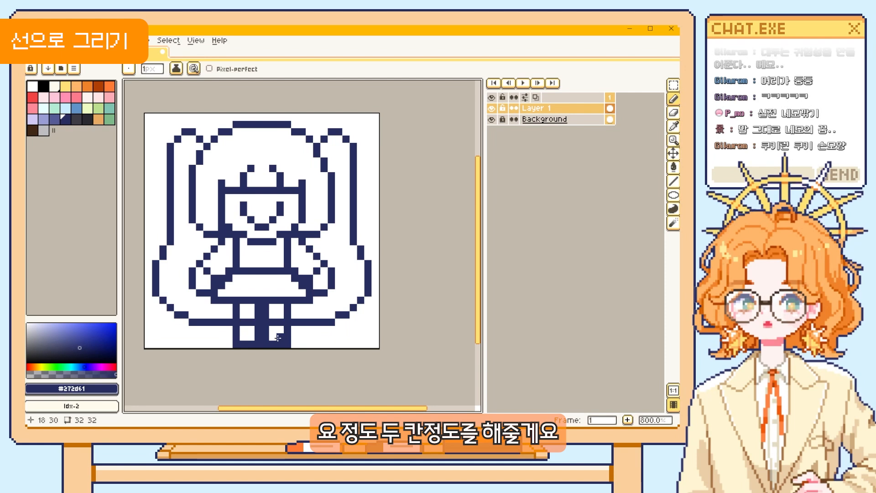
scroll(300, 372, down, 1)
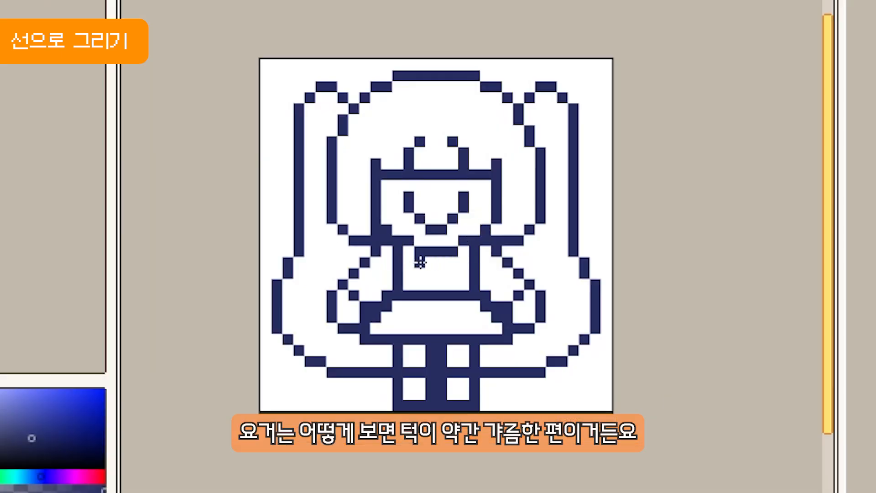
mouse_move(419, 242)
mouse_down()
mouse_move(460, 243)
mouse_move(419, 251)
mouse_up()
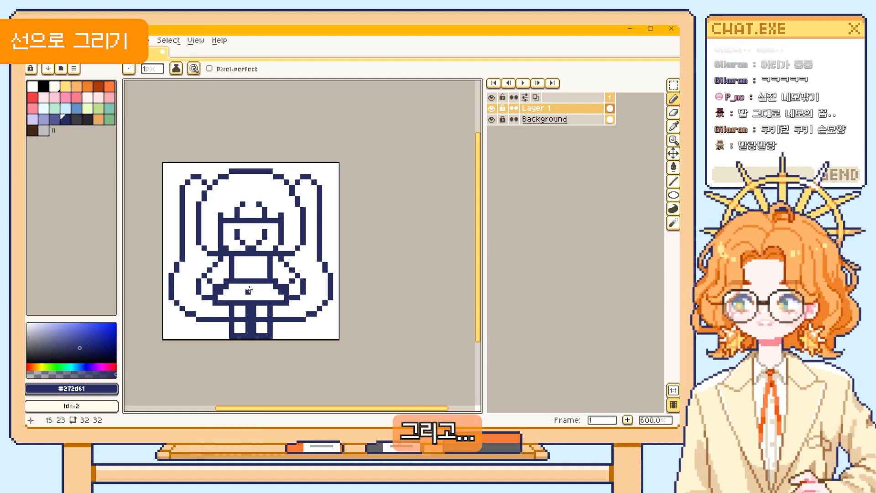
Step: Select the arms with the lasso and lower them slightly so they hang beside the skirt
key(q)
mouse_move(219, 254)
mouse_down()
mouse_move(226, 280)
mouse_move(227, 259)
mouse_up()
key(ctrl+d)
key(b)
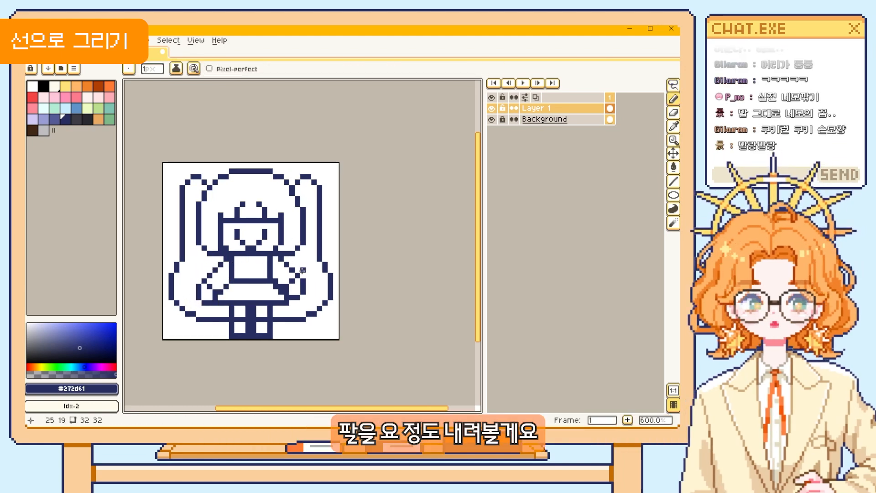
key(q)
key(z)
scroll(299, 283, down, 2)
drag(291, 315, 263, 314)
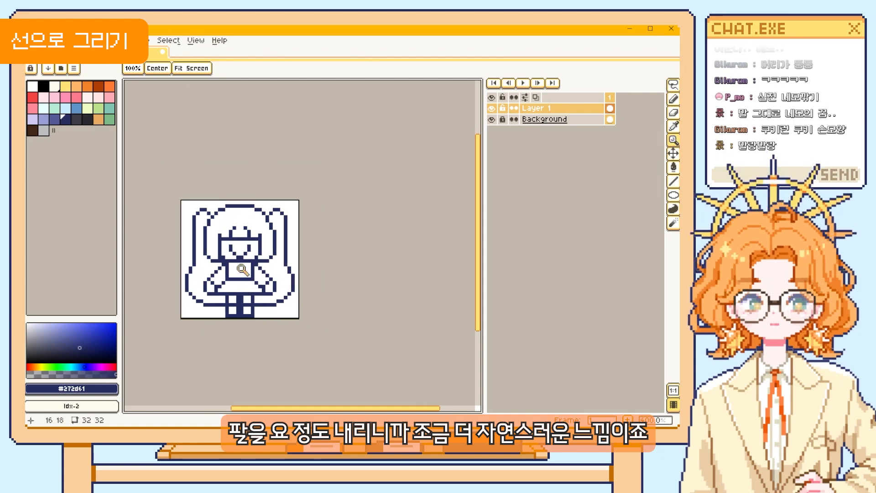
Step: Redraw the bottom outline of both twin tails slightly lower and rounder, erasing the old line
click(265, 271)
key(b)
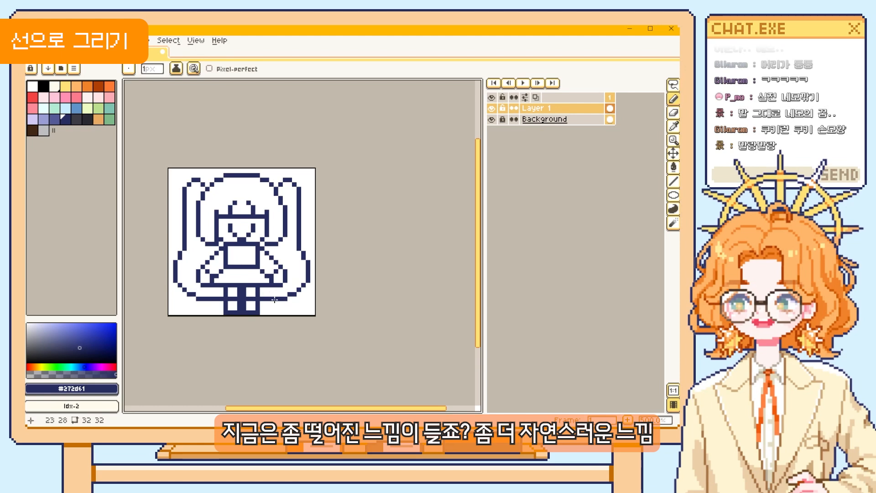
key(z)
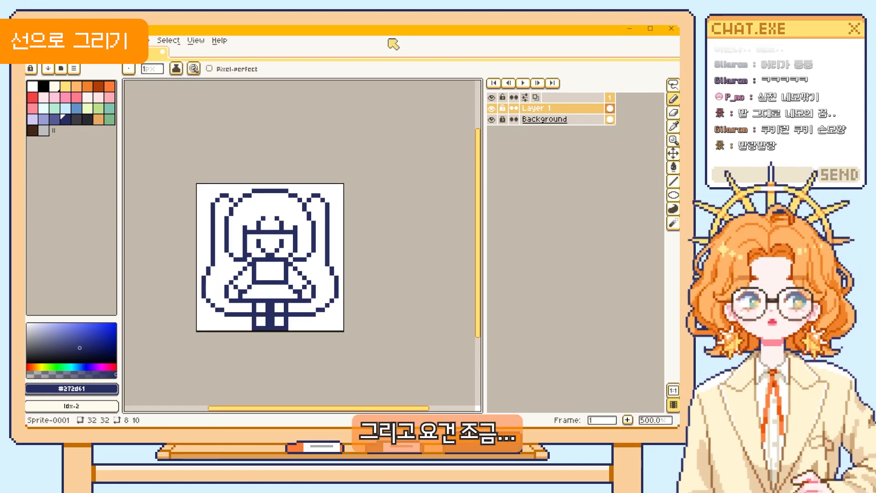
key(z)
click(265, 332)
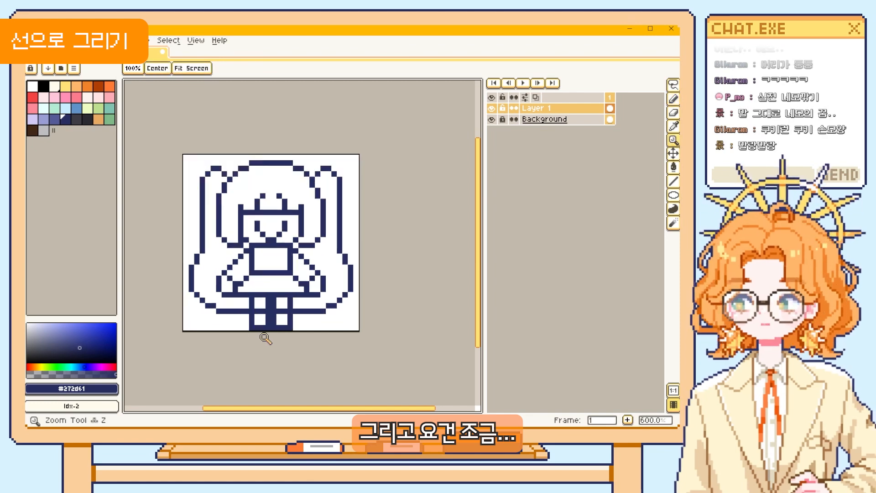
key(b)
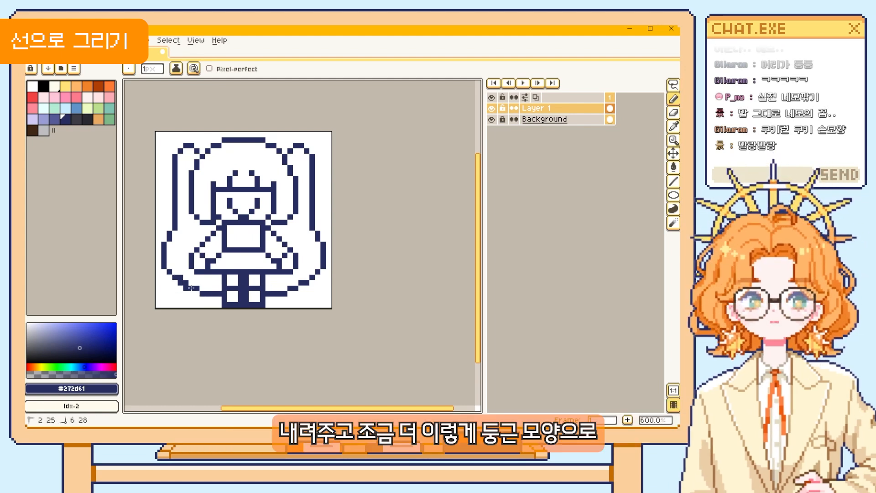
key(e)
mouse_move(175, 277)
mouse_down()
mouse_move(197, 289)
mouse_move(180, 288)
mouse_up()
key(b)
mouse_move(290, 294)
mouse_down()
mouse_move(311, 284)
mouse_move(299, 286)
mouse_move(309, 319)
mouse_up()
key(e)
key(h)
key(b)
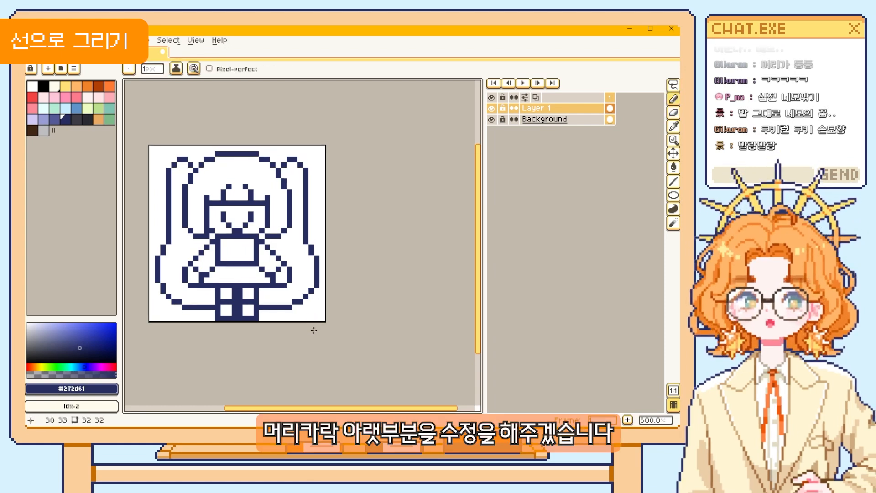
Step: Add two small horns on top of the head and inner strand lines in the lower twin tails
drag(281, 293, 290, 283)
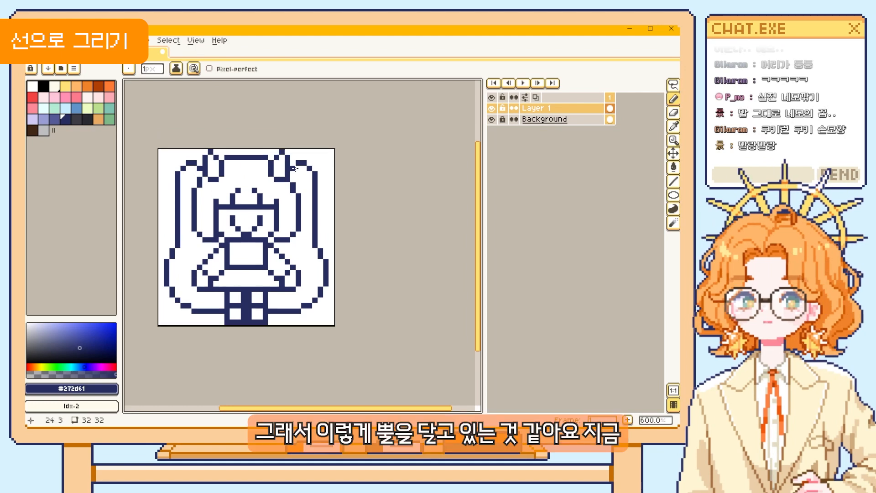
key(e)
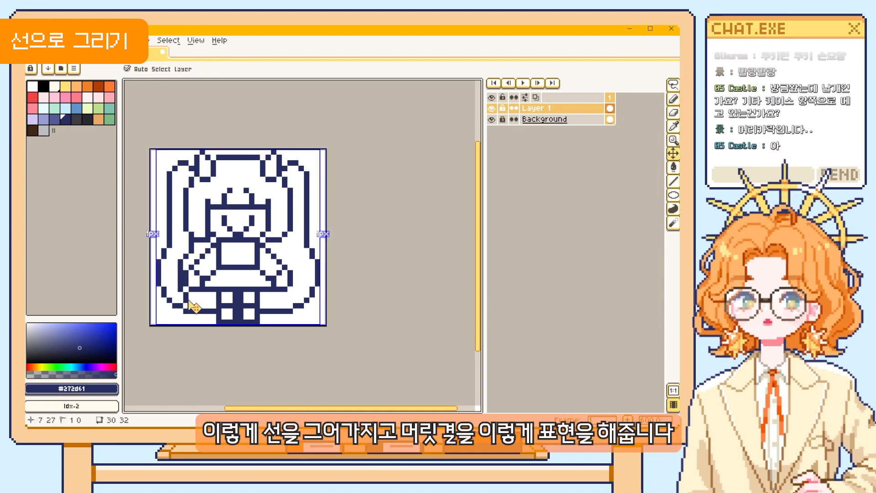
drag(295, 263, 296, 283)
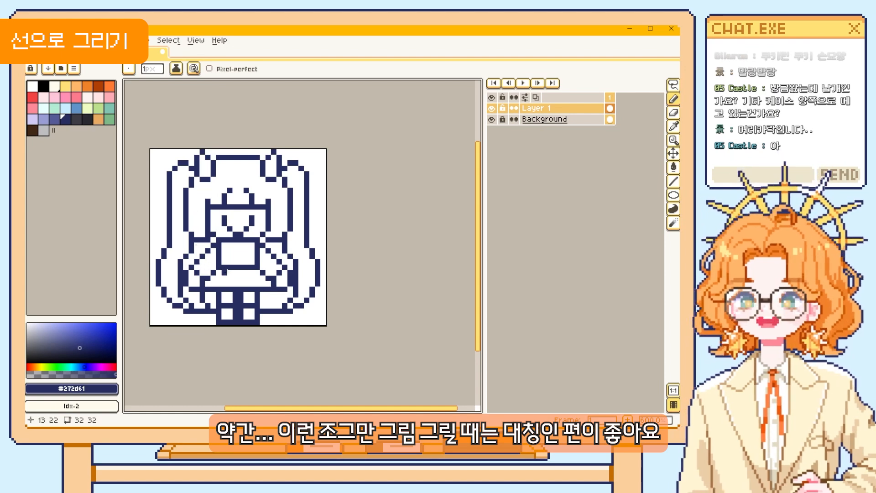
scroll(247, 273, up, 1)
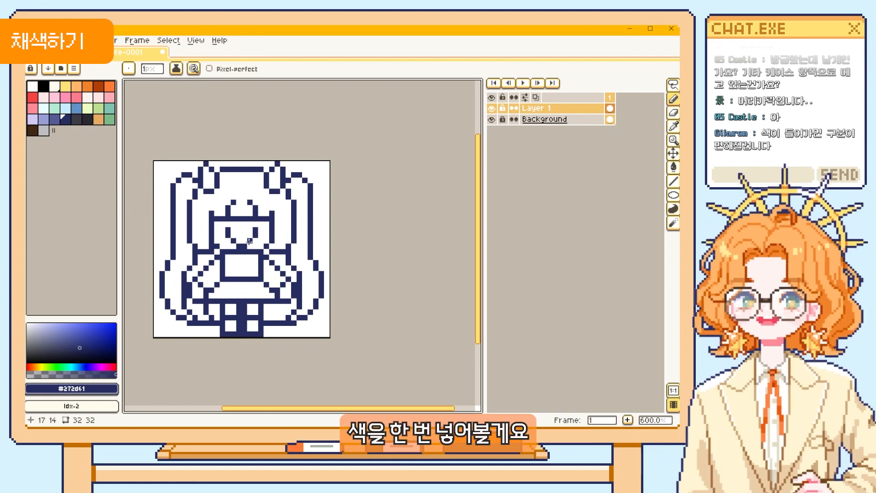
Step: Fill the hair and twin tails with the red #ff6969 using the Paint Bucket
click(76, 96)
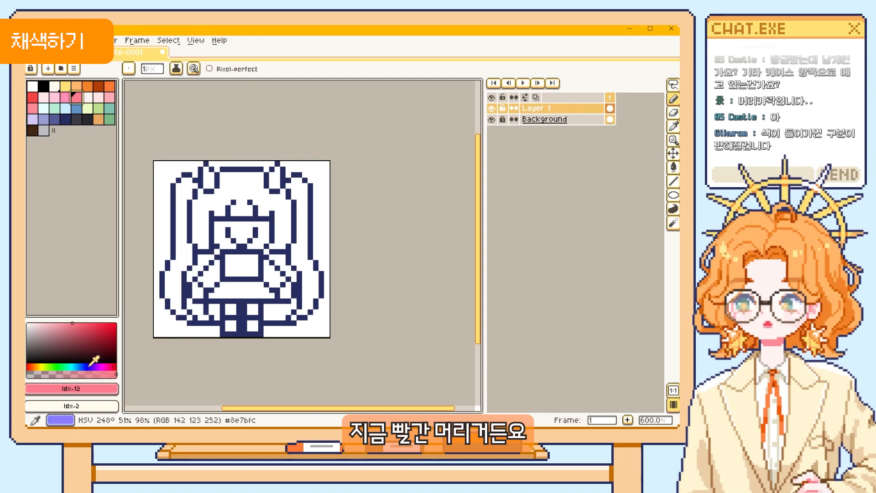
click(79, 323)
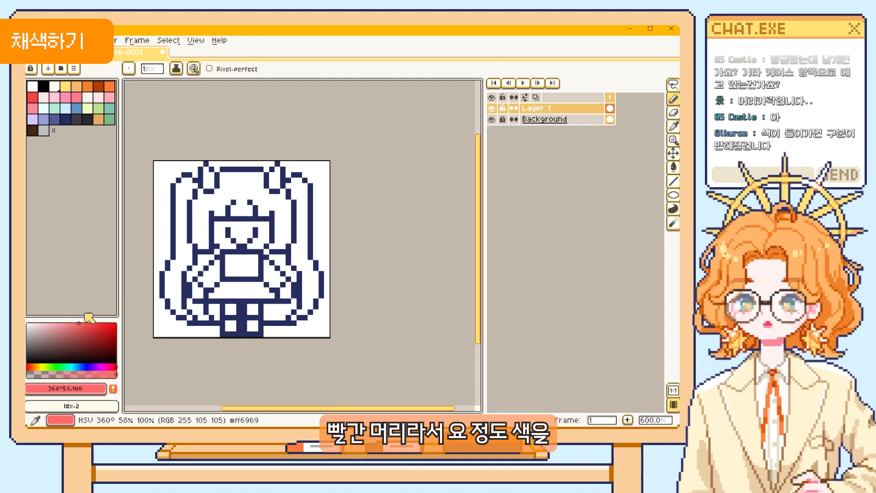
key(g)
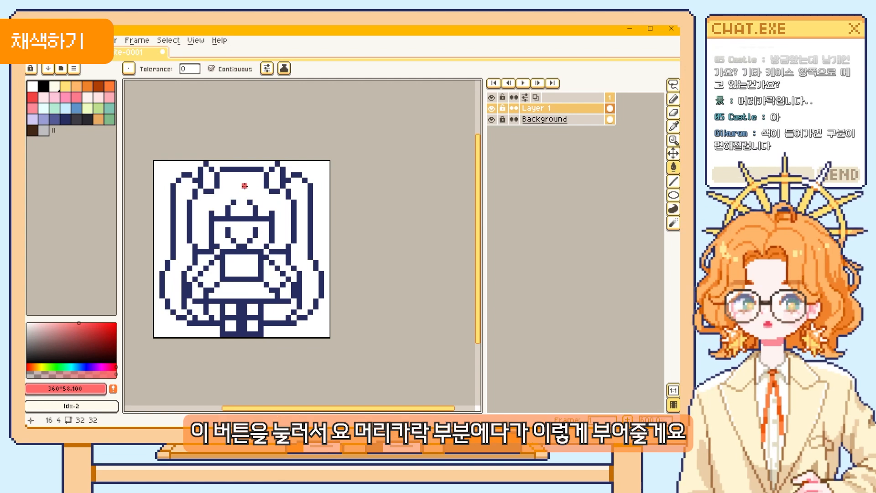
click(245, 186)
click(191, 260)
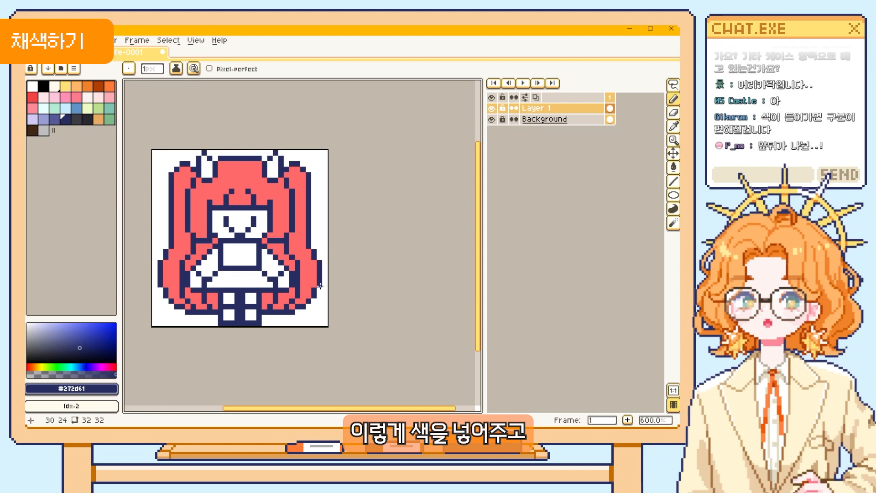
Step: Fill the face, hands and legs with the pale pink skin colour, palette index 9
key(g)
click(43, 97)
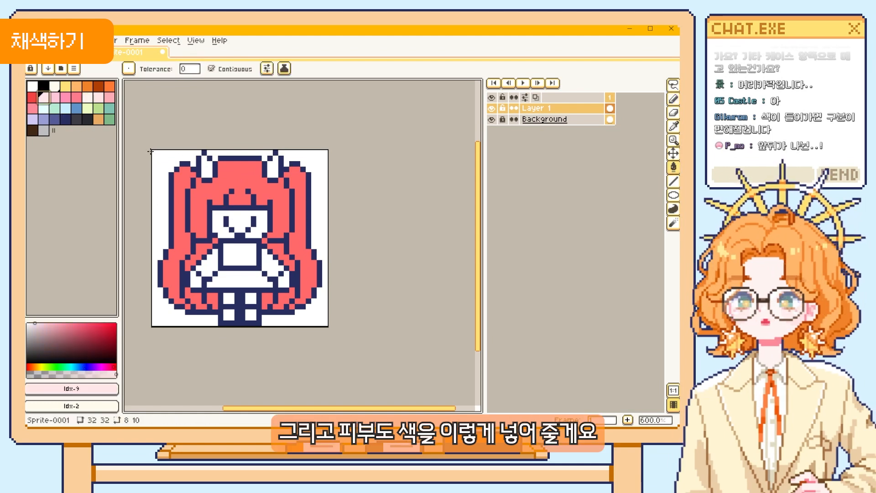
click(245, 230)
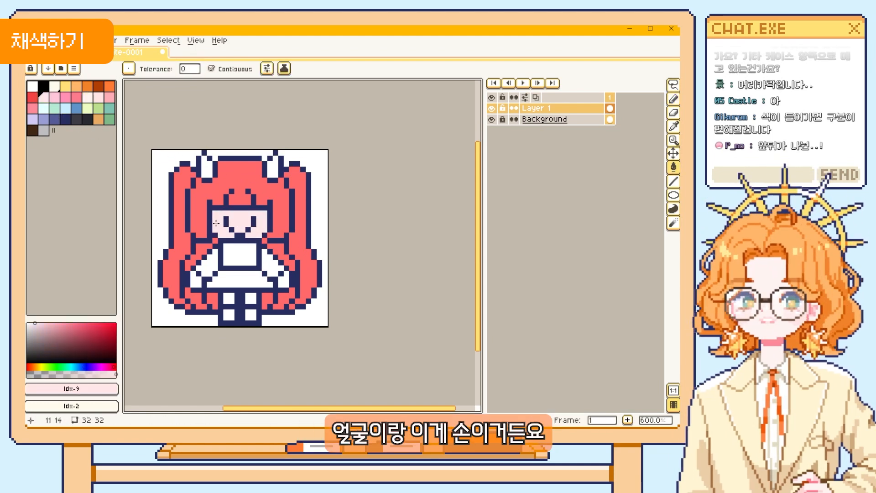
click(284, 279)
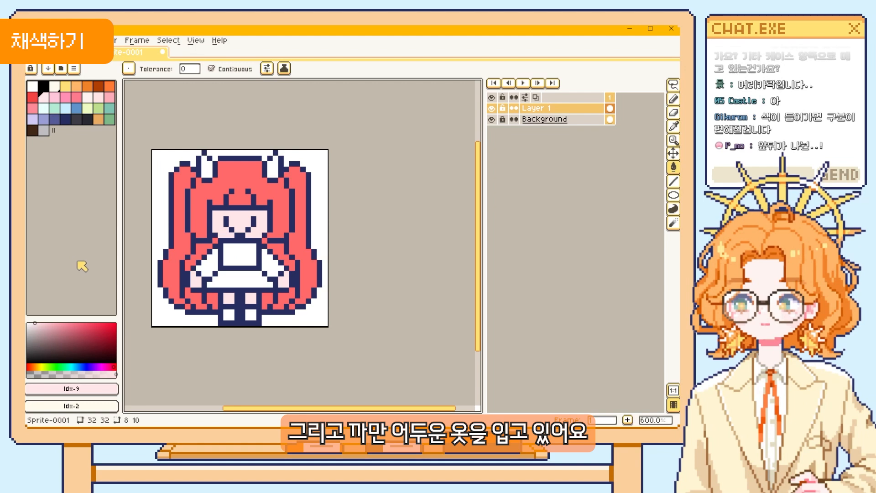
Step: Mix a dark grey of HSV 240, 9, 48 and fill the dress, sleeves, boots and horns with it
click(78, 120)
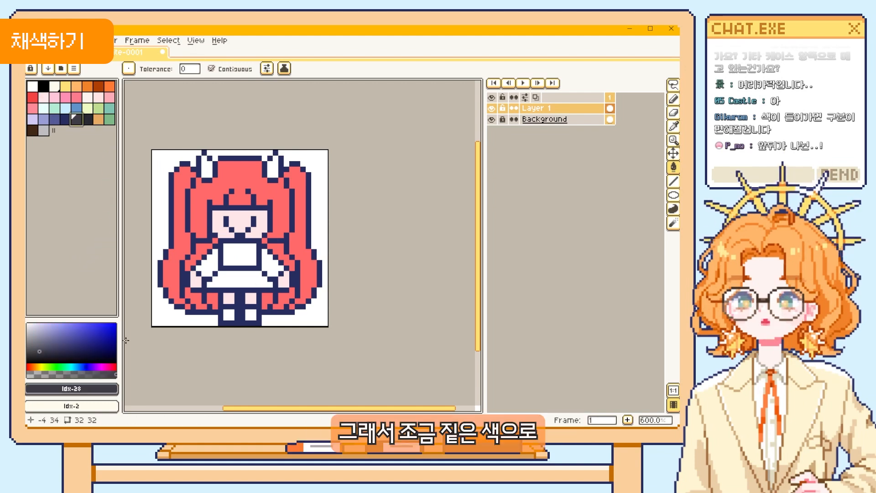
drag(36, 351, 36, 348)
click(36, 343)
click(271, 262)
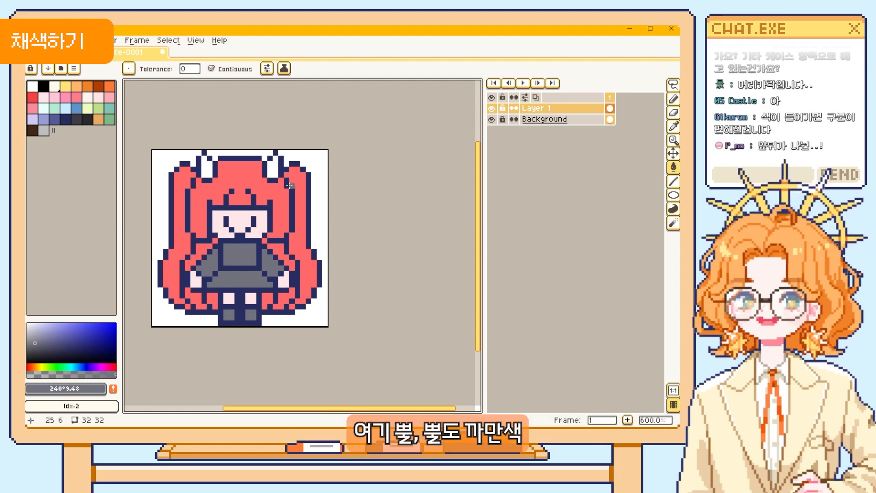
click(207, 168)
click(273, 168)
Step: Mix a dark red of HSV 0, 65, 67 and fill the hair areas behind the arms and below the skirt
key(b)
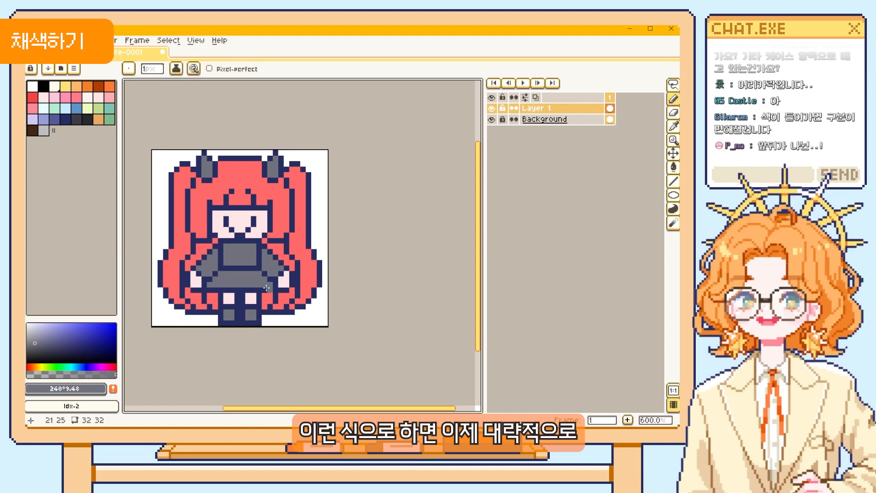
drag(227, 297, 241, 300)
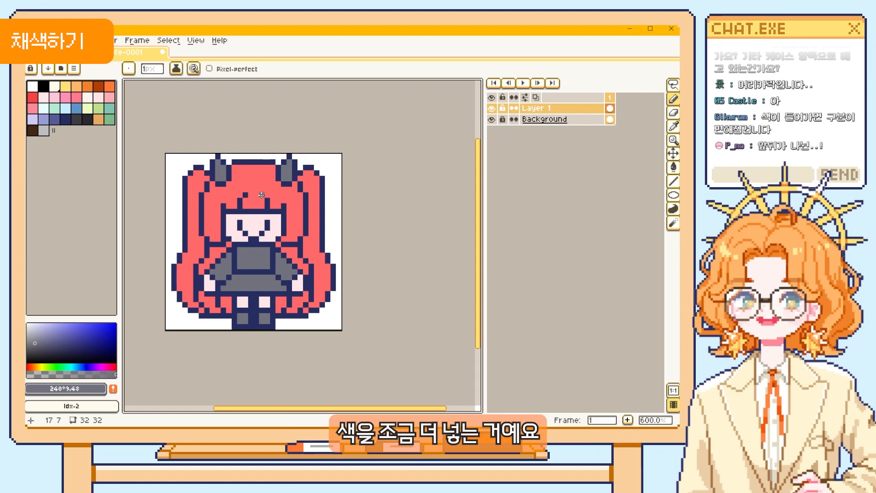
alt+click(226, 303)
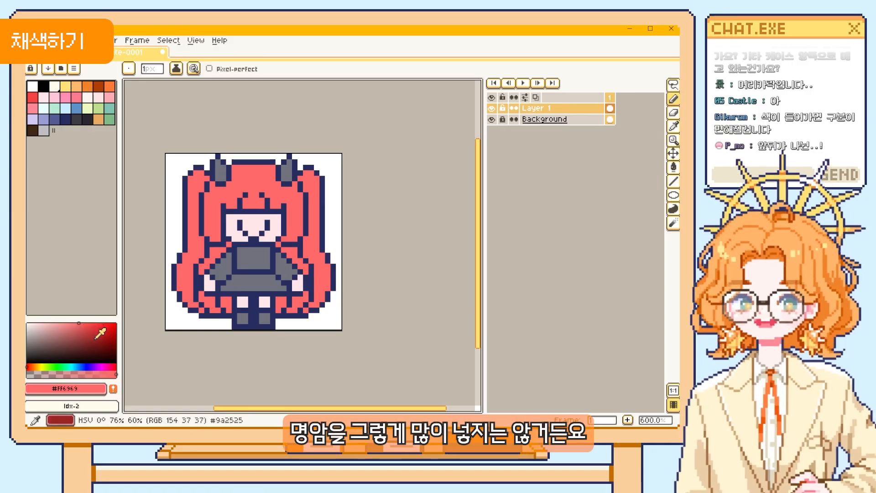
click(95, 330)
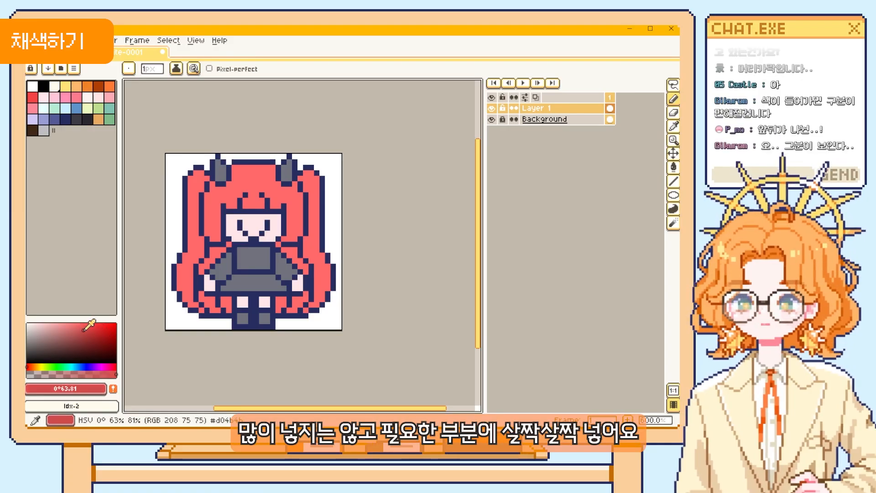
click(92, 338)
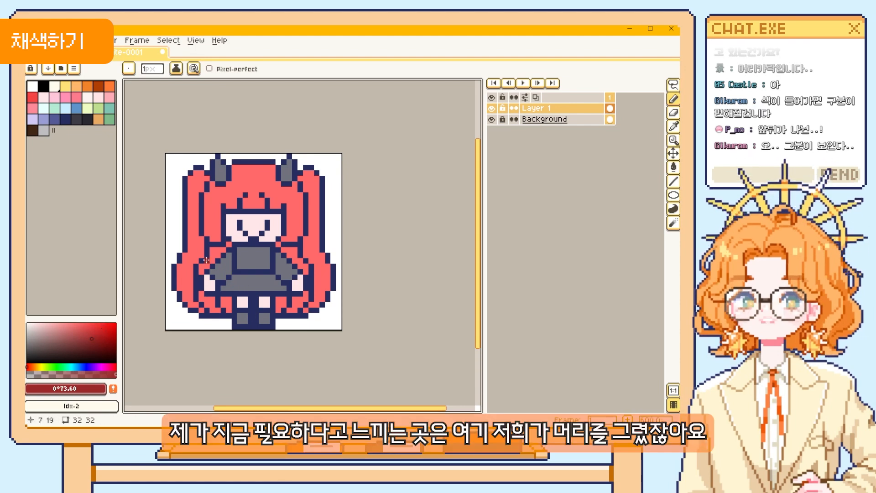
click(212, 310)
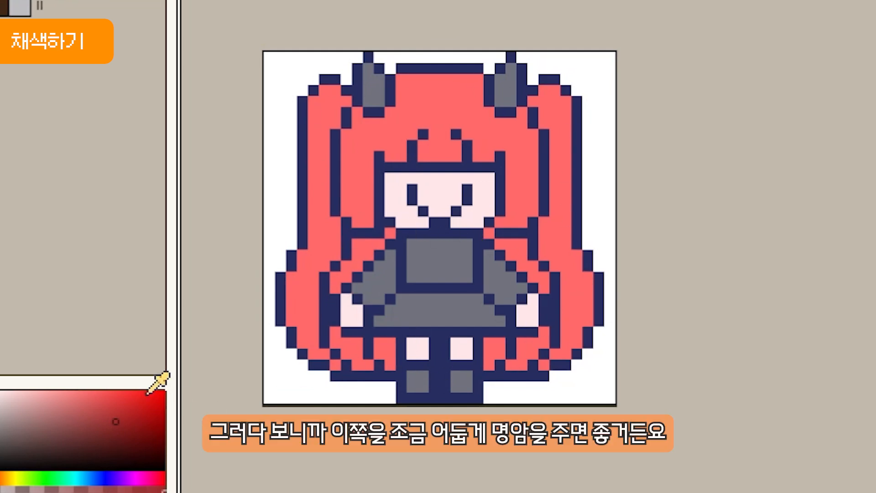
click(103, 416)
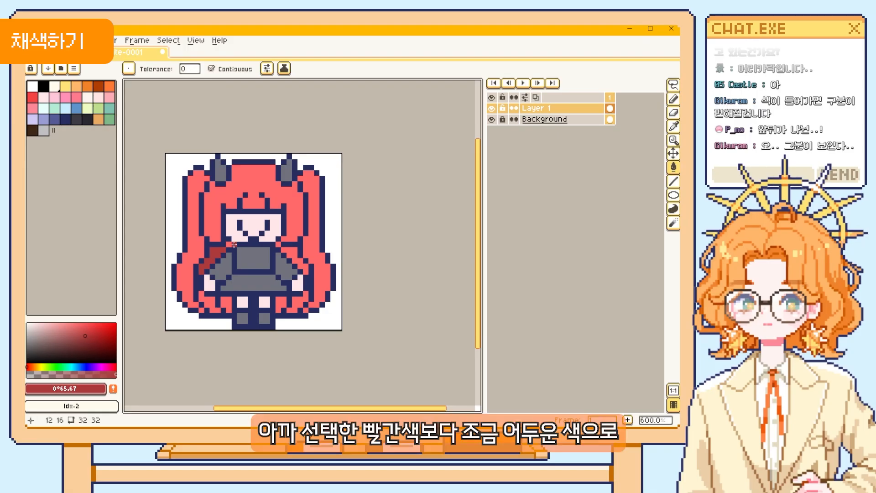
click(212, 305)
click(303, 305)
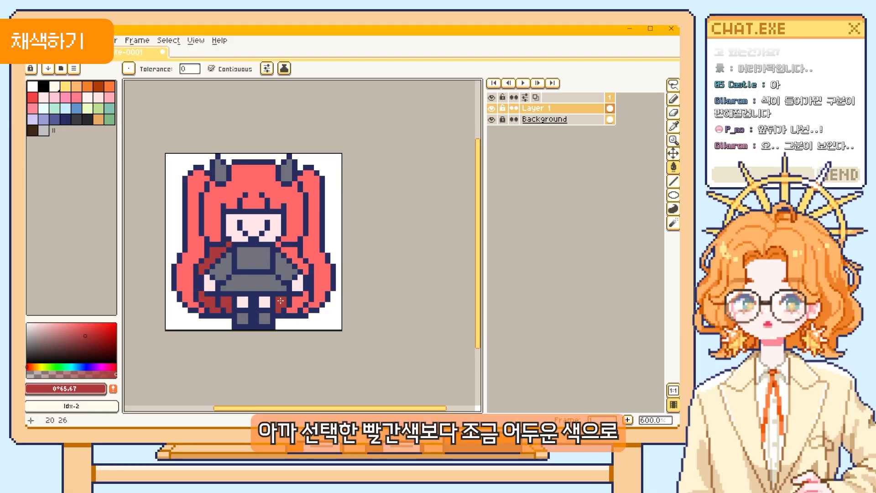
click(285, 245)
key(z)
scroll(211, 271, down, 3)
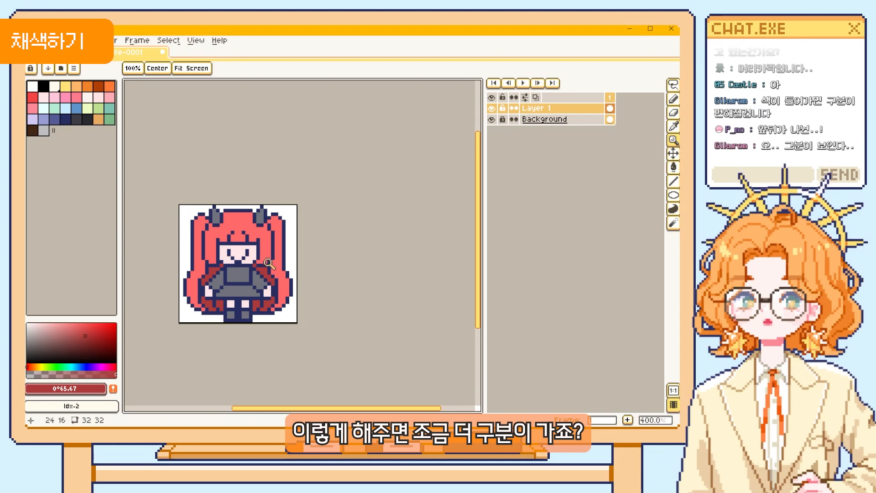
Step: Sample the hair red #ff6969 and recolour the smiling mouth with the Pencil
scroll(212, 238, up, 1)
key(b)
alt+click(287, 254)
scroll(241, 274, up, 1)
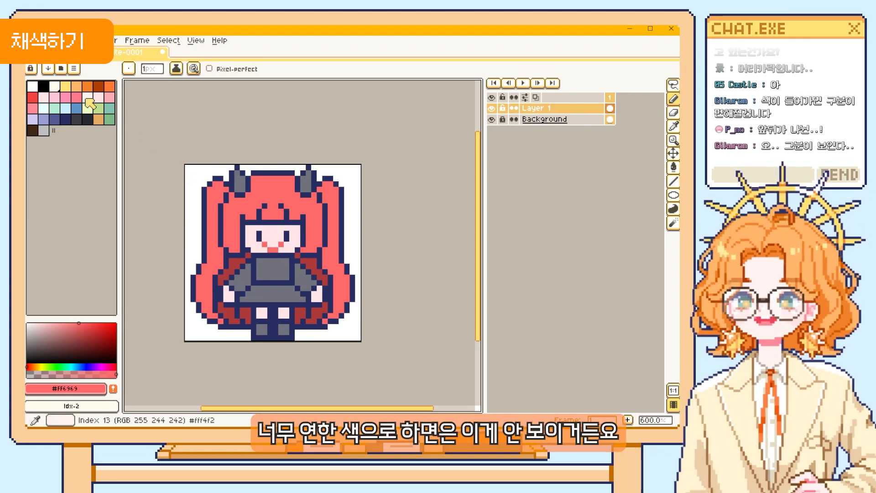
Step: Try the mouth in light pink, palette index 10, and compare its visibility at a smaller zoom
click(55, 98)
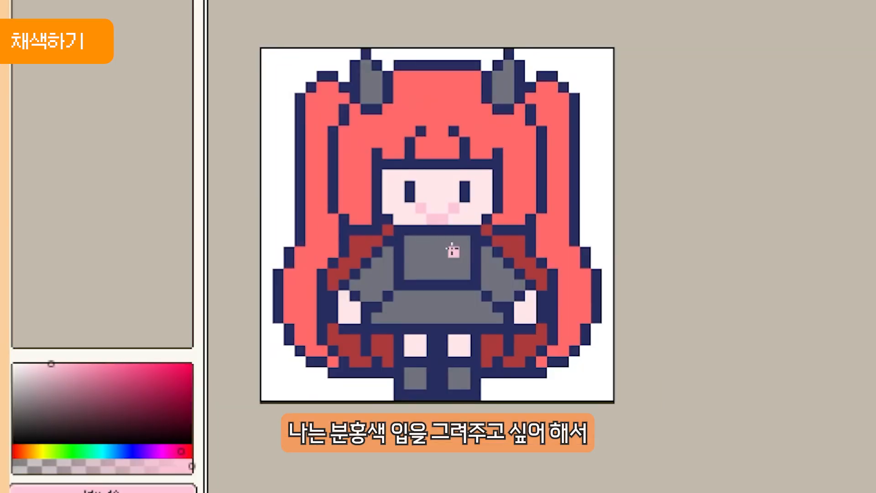
key(z)
drag(489, 228, 399, 295)
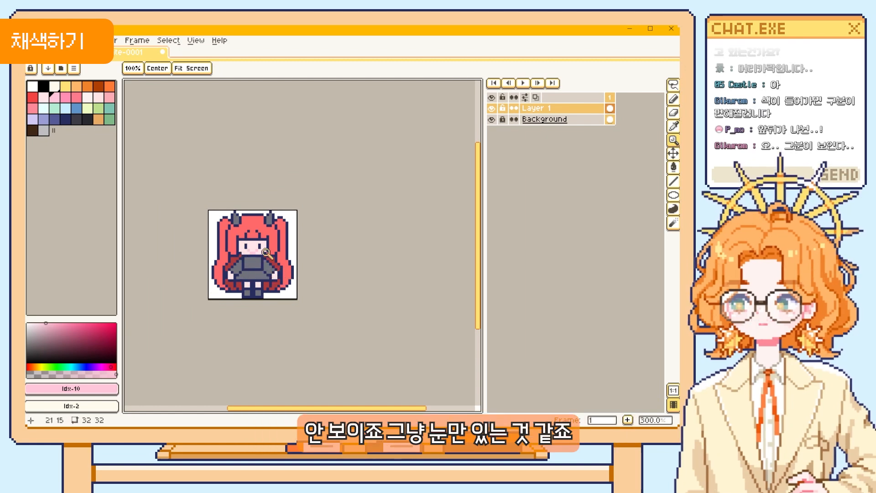
key(z)
drag(254, 265, 298, 282)
key(z)
mouse_move(282, 252)
mouse_down()
mouse_move(258, 254)
mouse_move(288, 283)
mouse_up()
key(b)
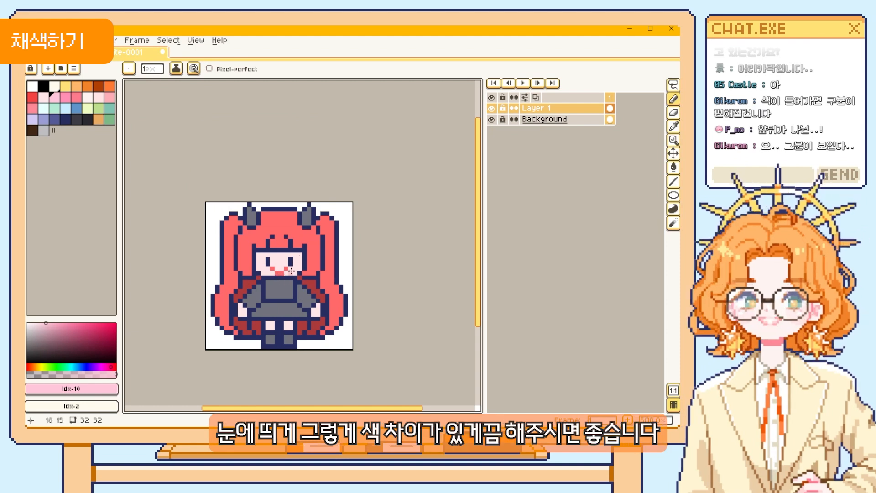
Step: Sample the dark red #ac3b3b from the shaded hair and recolour the bangs' strand lines with it
key(z)
click(292, 271)
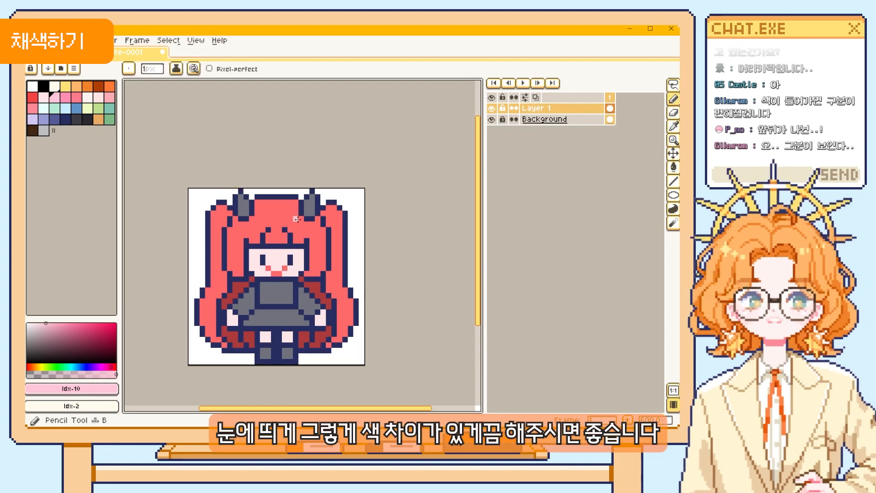
alt+click(309, 340)
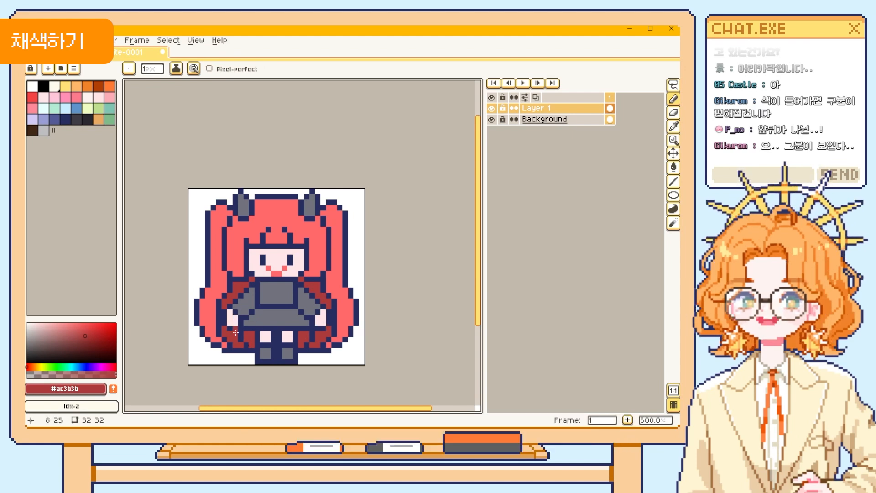
key(alt)
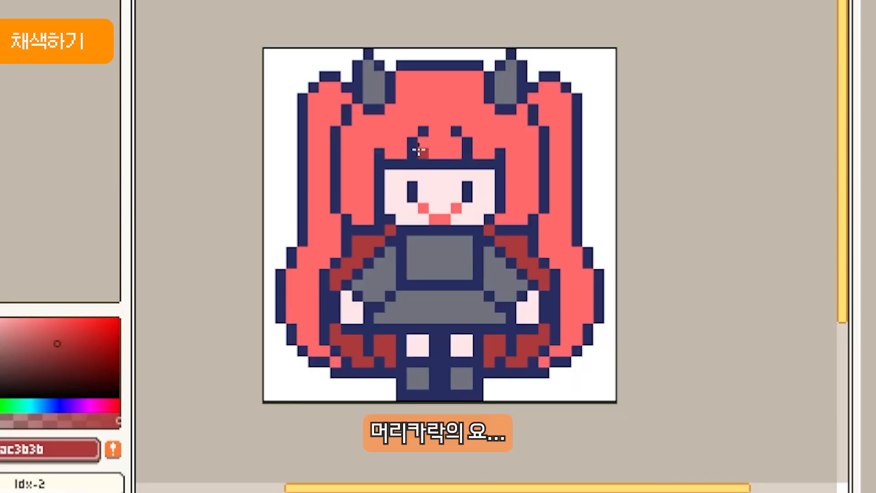
drag(413, 153, 423, 132)
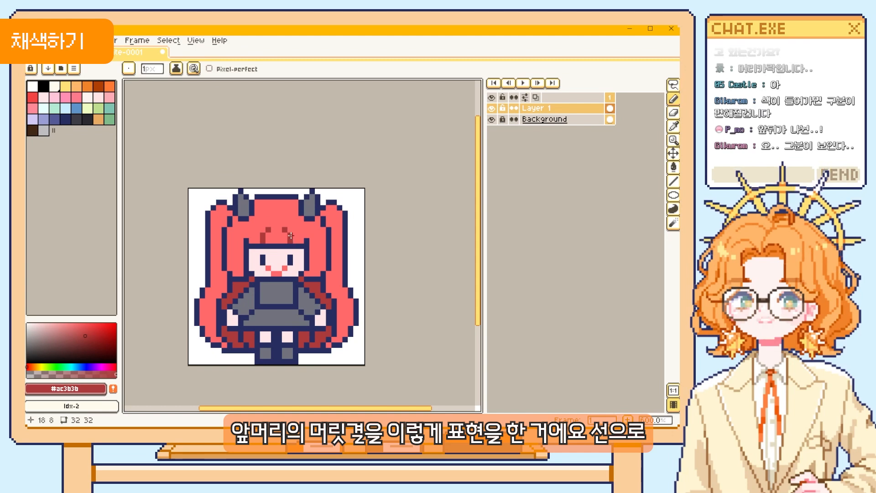
Step: Extend the bangs' strand lines and trace the fringe's lower edge and the face's side outline in dark red #ac3b3b
drag(269, 231, 269, 238)
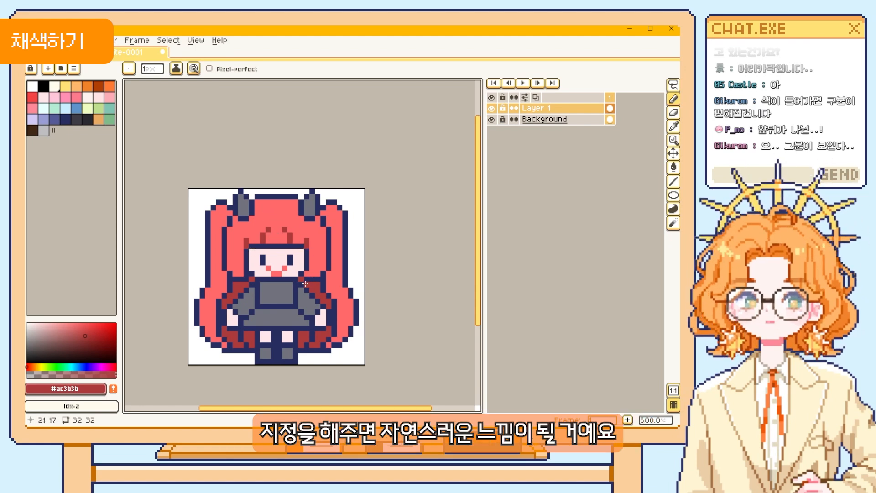
drag(293, 291, 298, 269)
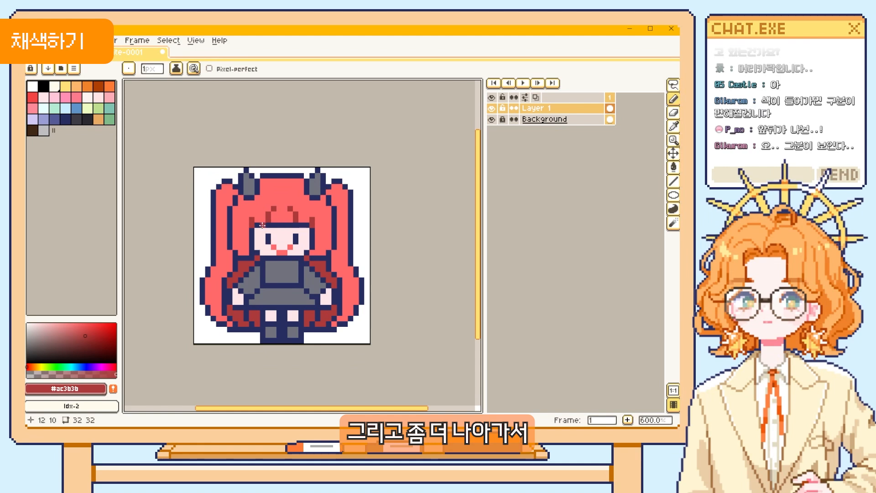
drag(258, 224, 286, 224)
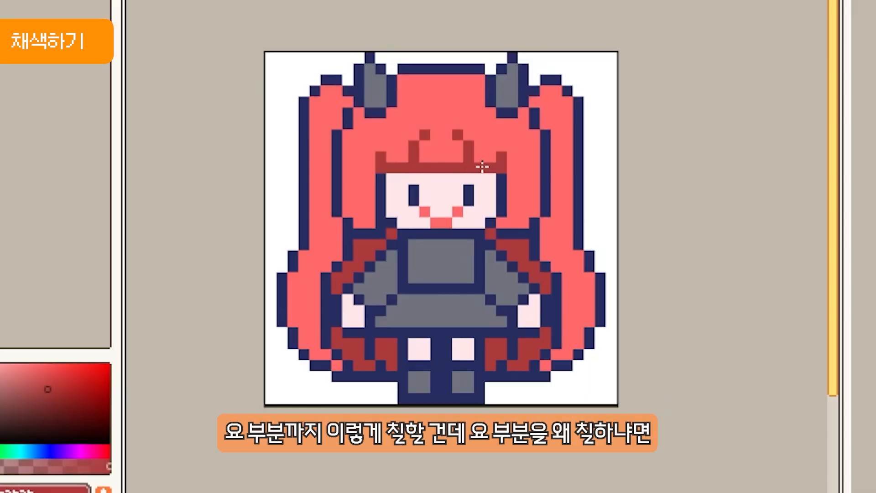
mouse_move(383, 188)
mouse_down()
mouse_move(383, 205)
mouse_move(383, 196)
mouse_up()
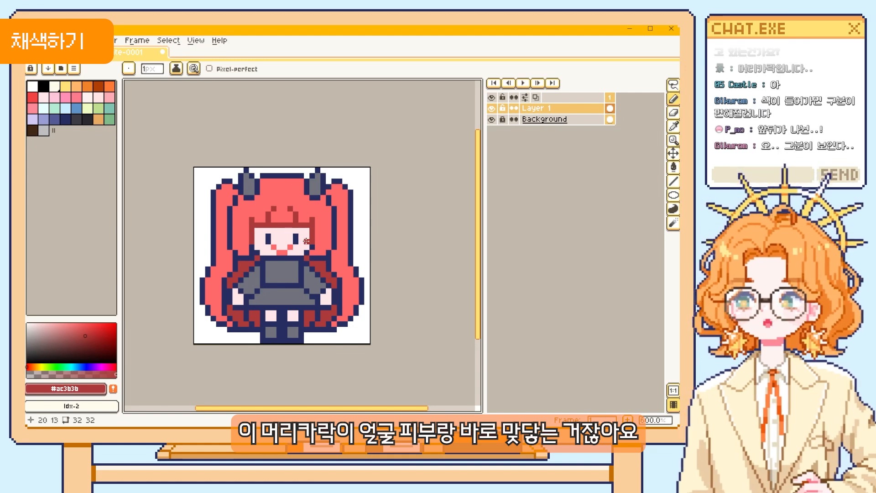
Step: Sample the dark red #ac3b3b again and replace the navy outline between the fringe, side hair and face with it
key(b)
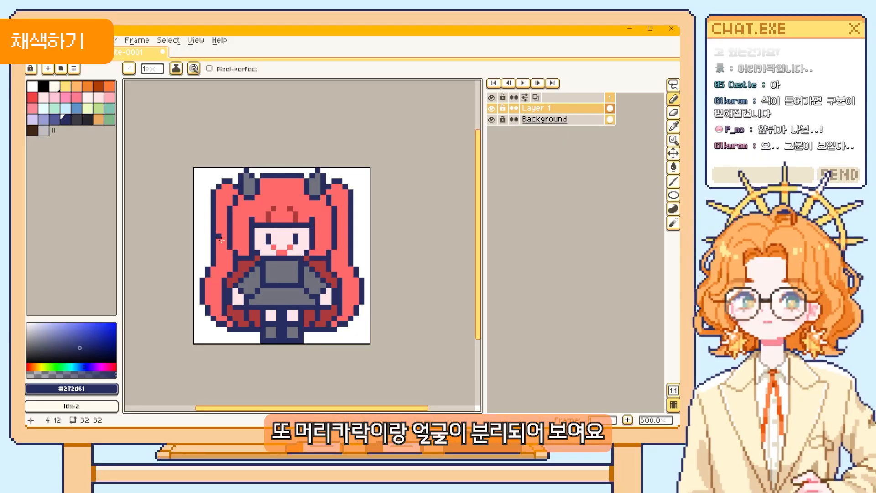
alt+click(295, 212)
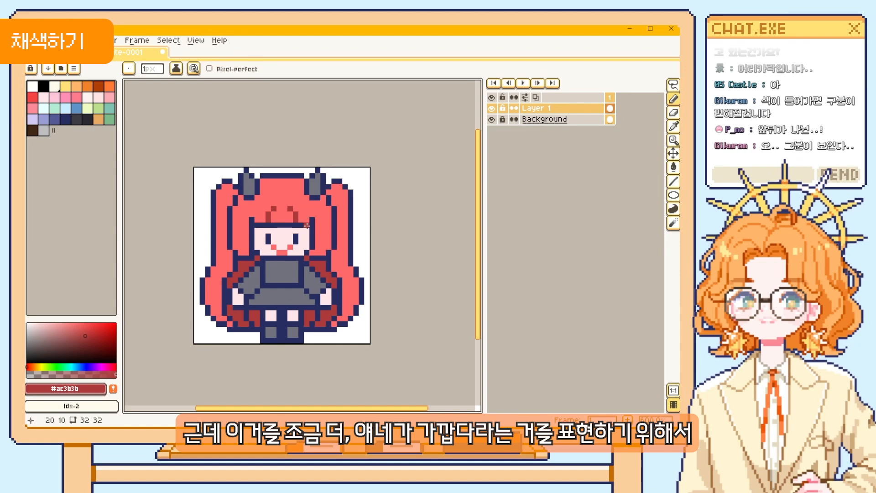
drag(253, 229, 253, 243)
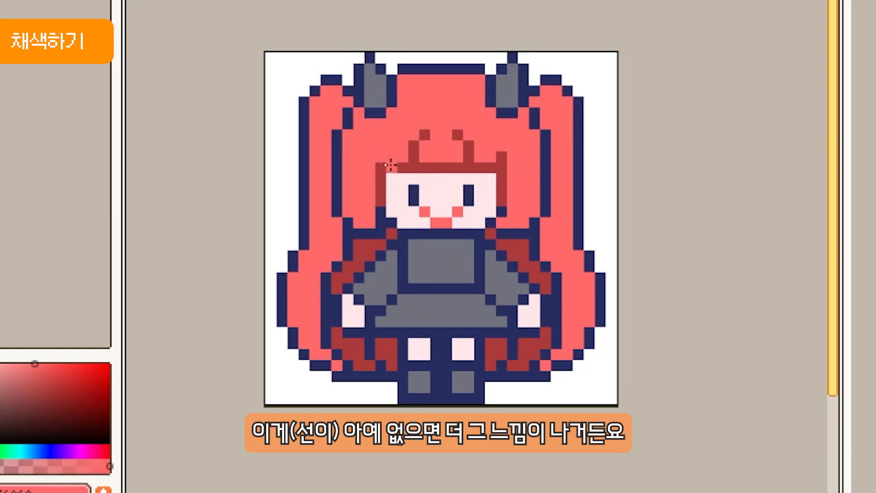
drag(411, 169, 458, 163)
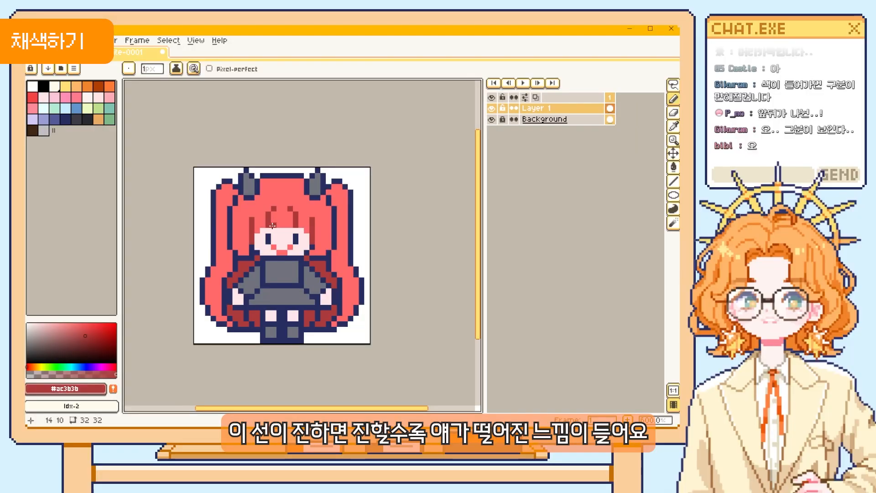
drag(414, 168, 478, 169)
click(485, 179)
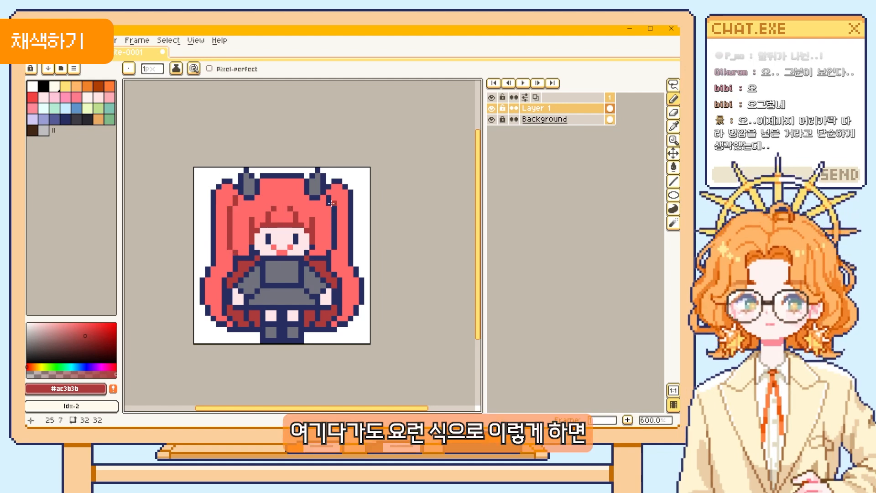
Step: Mix a deeper red of HSV 0, 70, 37 and fill the inner lines separating both twin tails from the side hair
key(z)
scroll(331, 251, down, 2)
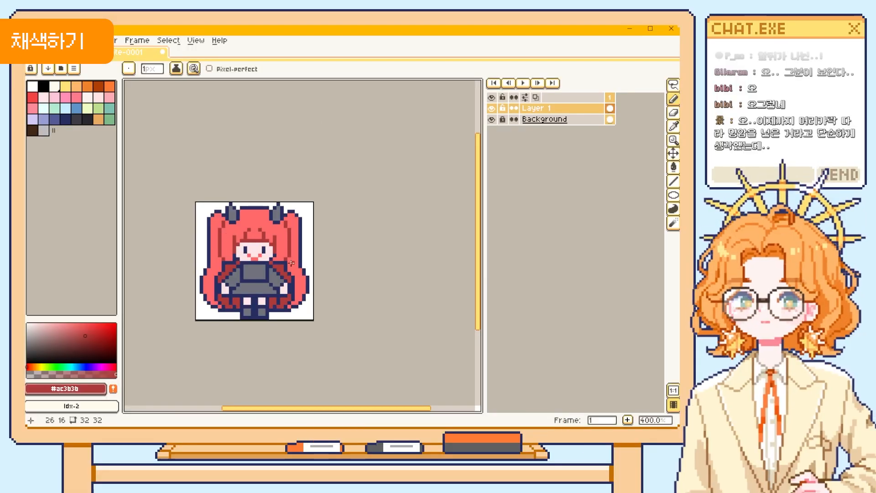
key(z)
click(294, 238)
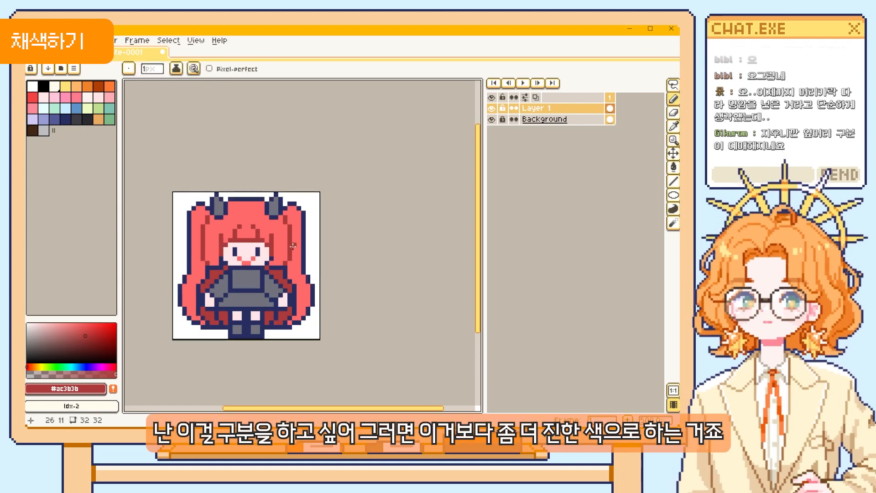
click(88, 348)
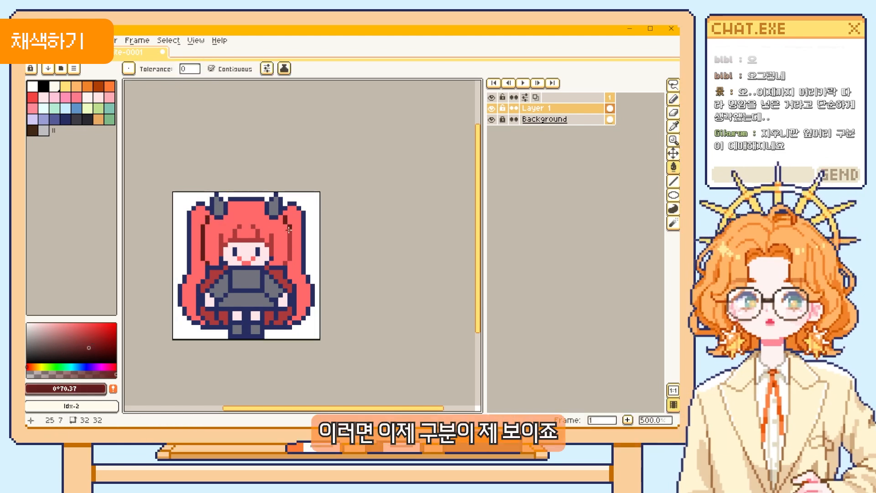
key(z)
right_click(292, 252)
click(284, 279)
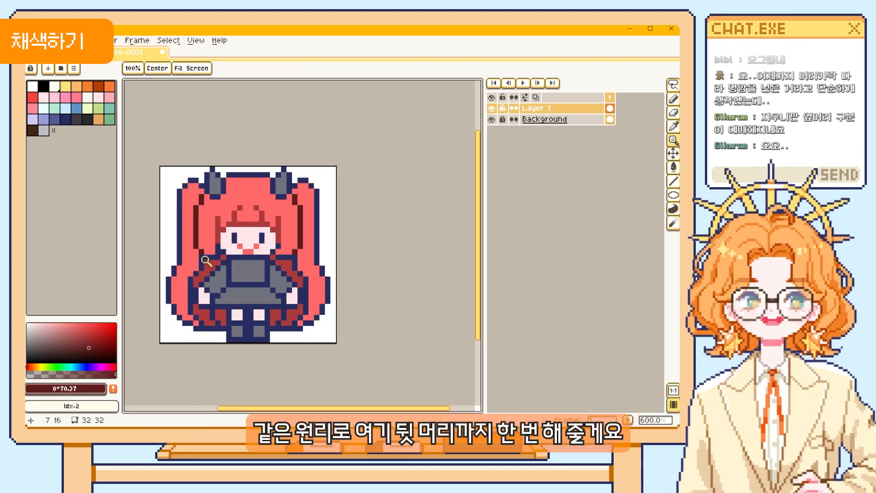
Step: Recolour the lines bordering the back hair, above the shoulders and beside the arms, with the deep red
click(204, 261)
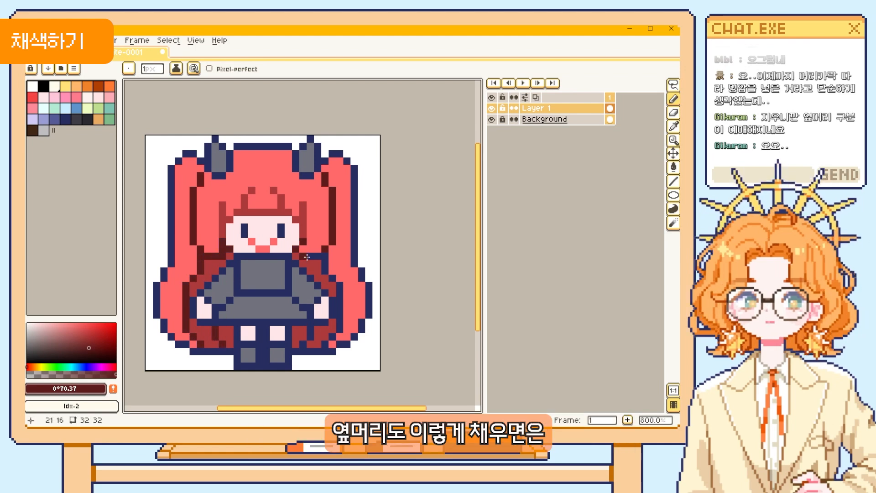
key(z)
scroll(304, 312, down, 3)
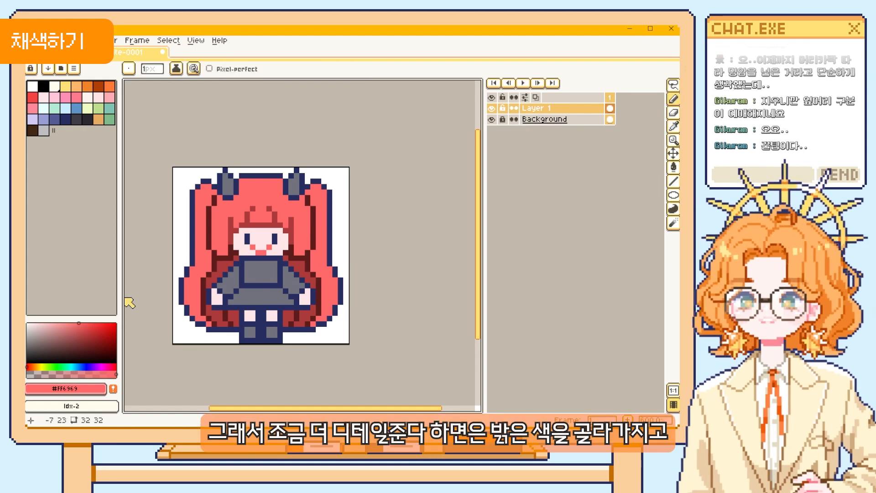
Step: Mix a light peach of HSV 11, 22, 100 and paint one large and two small highlights across the crown of the hair
click(49, 325)
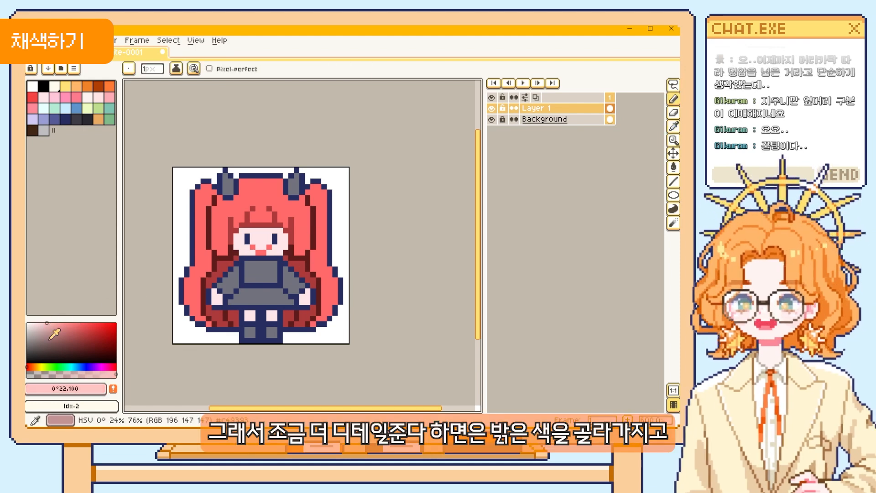
click(29, 366)
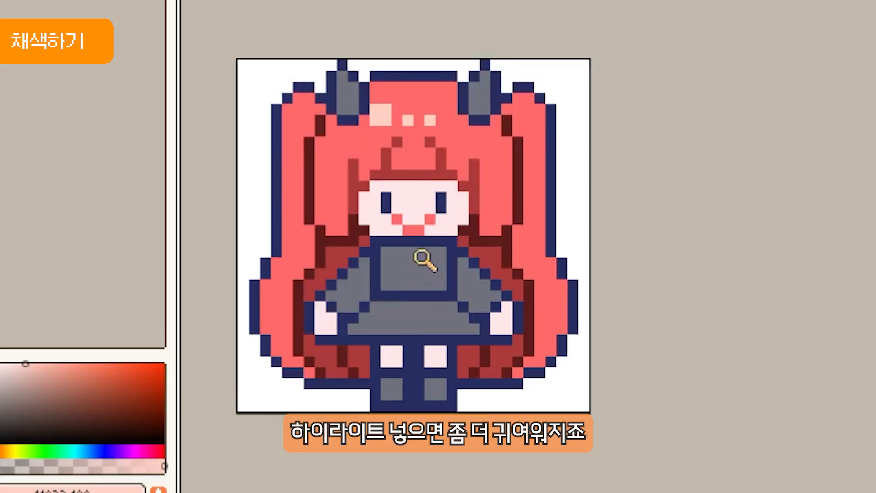
scroll(262, 263, down, 2)
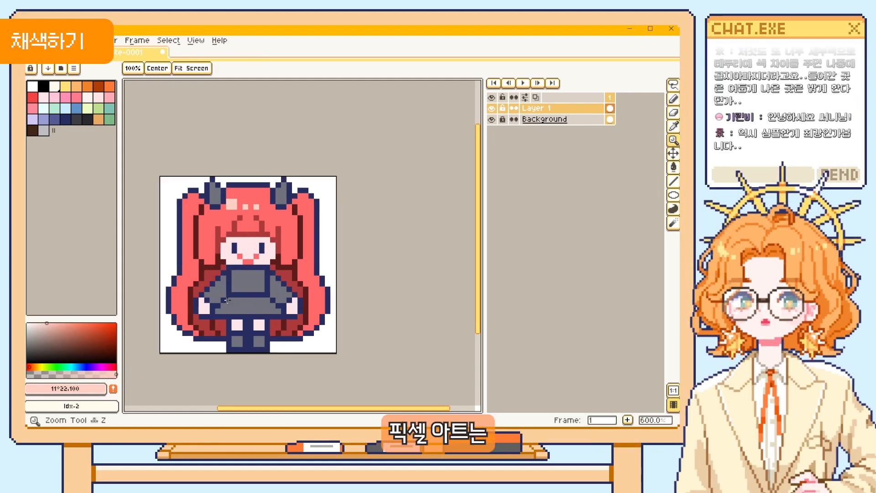
Step: Try grading the left twin tail's inner line with several intermediate reds
key(b)
alt+click(196, 234)
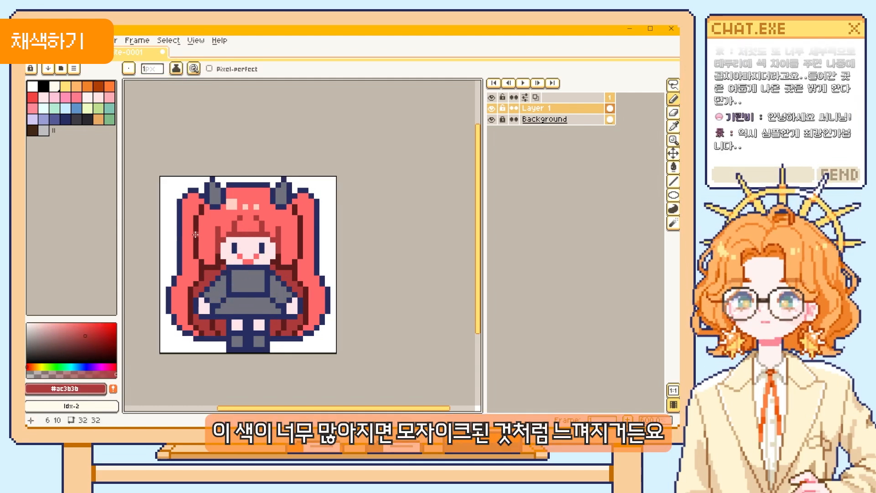
alt+click(234, 277)
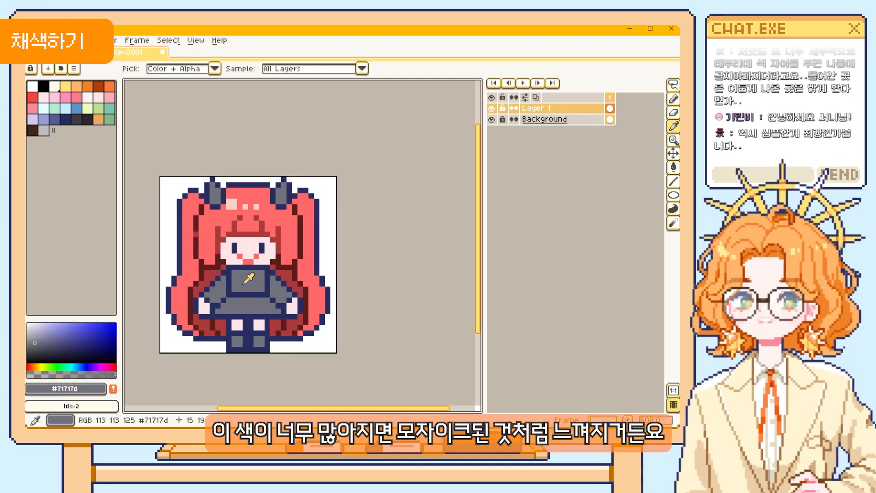
key(ctrl+z)
alt+click(196, 241)
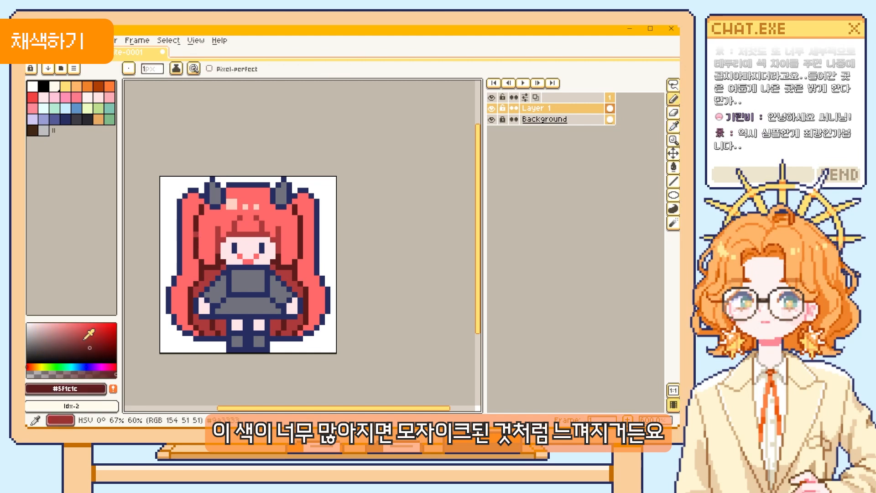
alt+click(195, 232)
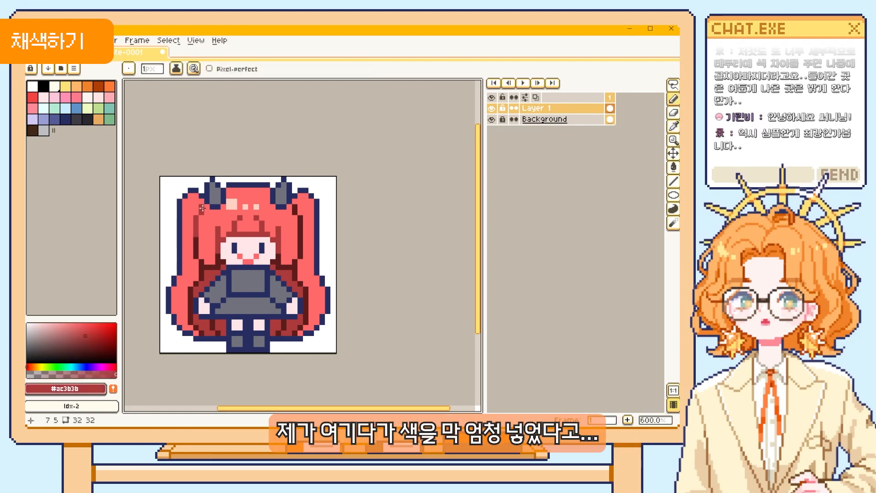
alt+click(202, 254)
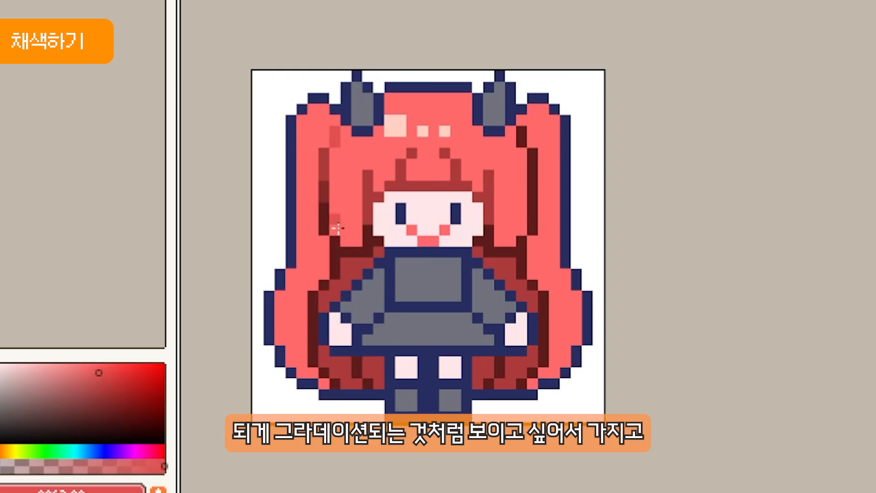
Step: Inspect the graded twin-tail line at 200% zoom and undo the gradient strokes
key(z)
drag(370, 201, 267, 286)
drag(415, 371, 382, 298)
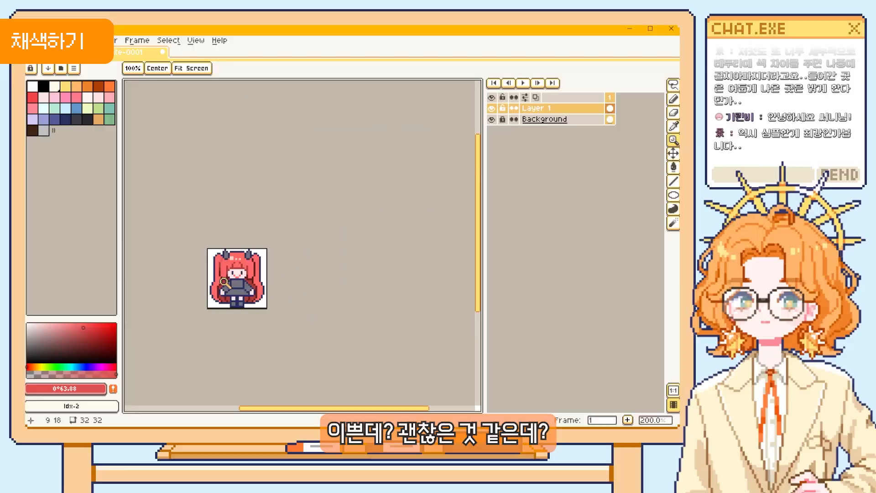
click(219, 264)
click(221, 267)
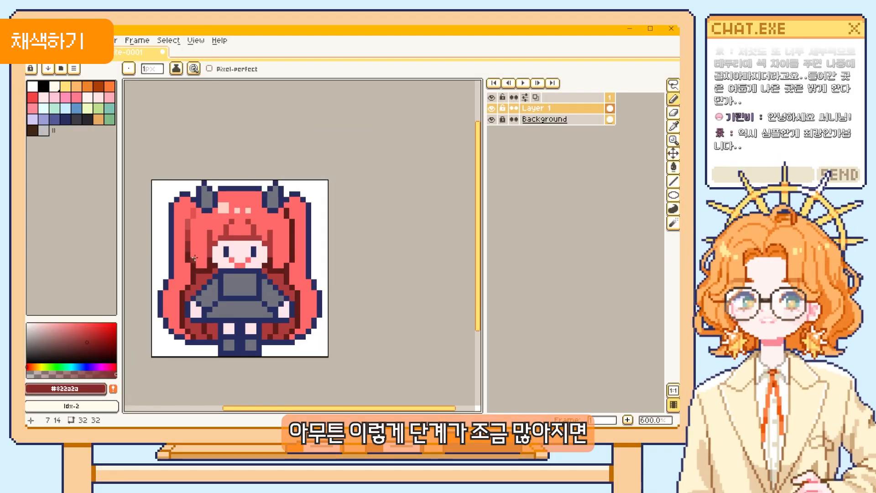
click(226, 273)
drag(228, 276, 239, 267)
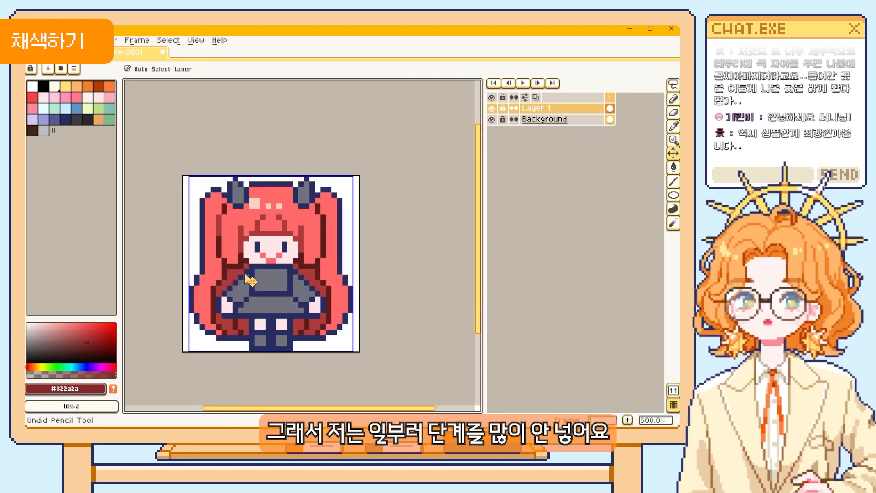
key(ctrl+z)
Step: Widen the canvas to 45 px on the character's right side, keeping the height at 32 px
key(b)
drag(312, 224, 317, 208)
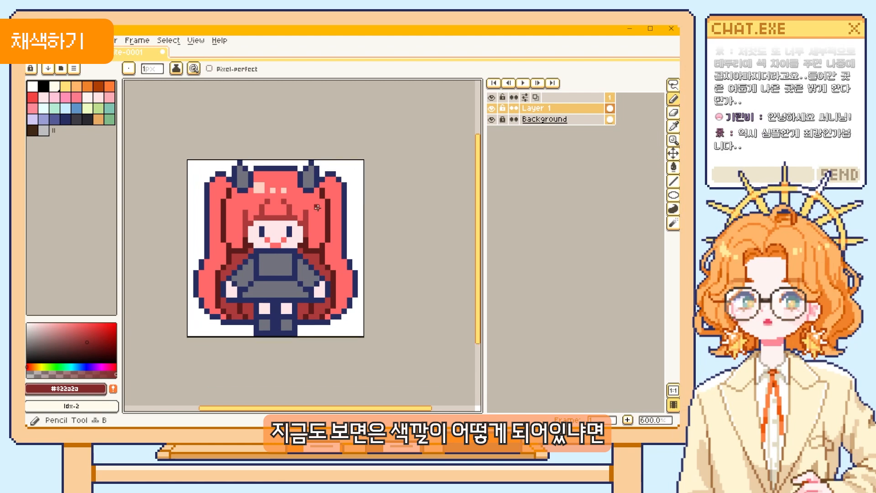
key(c)
drag(371, 244, 441, 249)
key(Return)
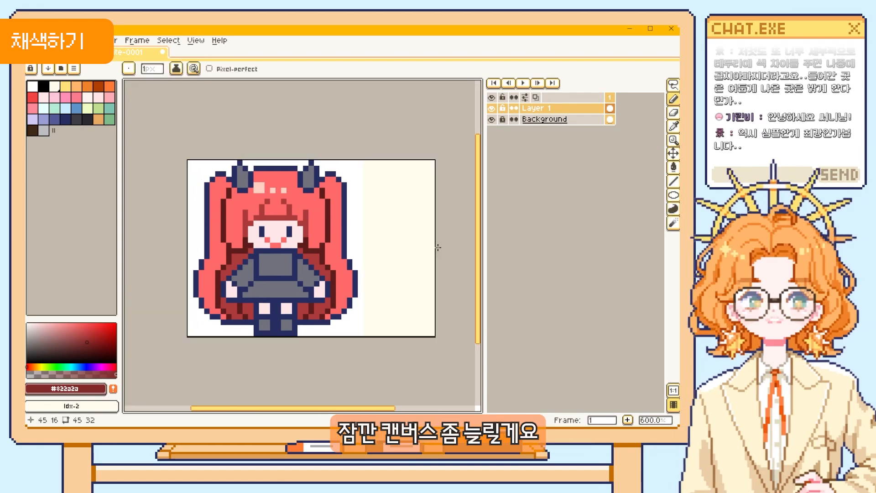
Step: Sample the hair's highlight #ffd0c5, base #ff6969 and shadow #ac3b3b and paint a square swatch of each beside the character
key(space)
drag(331, 217, 305, 198)
alt+click(275, 193)
alt+click(231, 167)
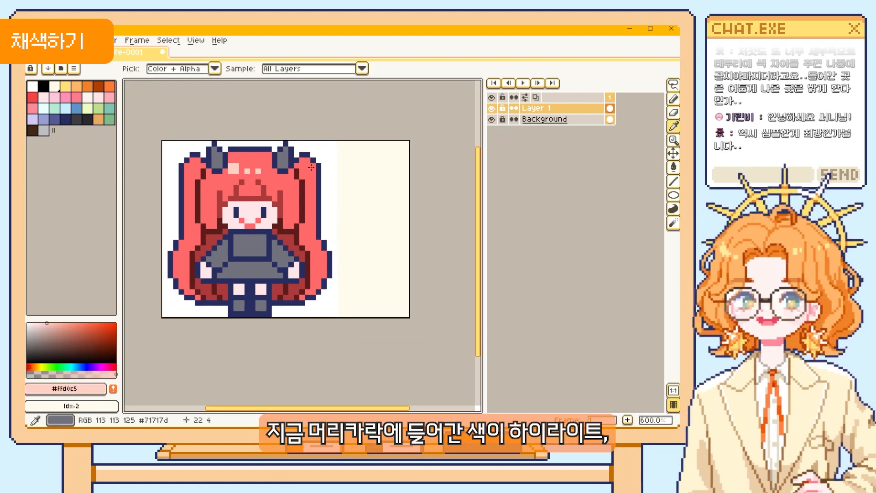
mouse_move(337, 173)
mouse_down()
mouse_move(385, 184)
mouse_move(385, 171)
mouse_move(433, 207)
mouse_up()
alt+click(278, 192)
alt+click(279, 196)
alt+click(279, 232)
Step: Widen the canvas to 49 px and add a fourth swatch in the deepest red #5f1c1c
key(c)
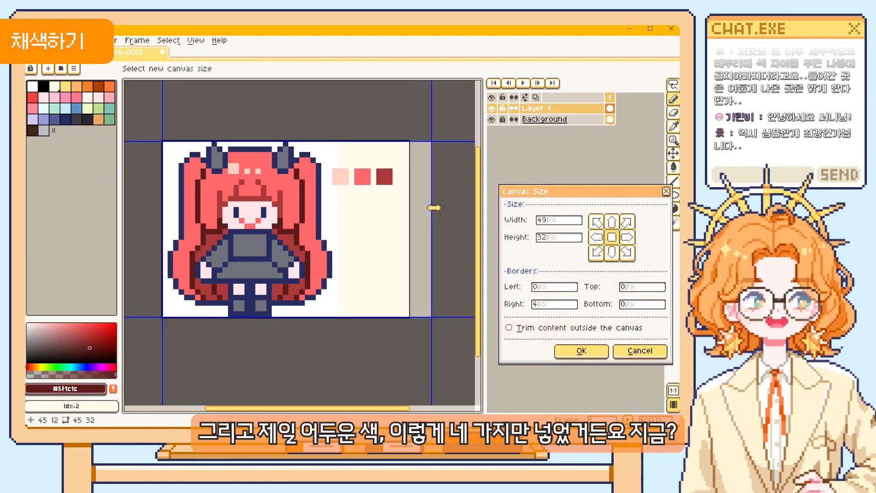
key(Return)
drag(400, 176, 406, 177)
drag(349, 217, 362, 227)
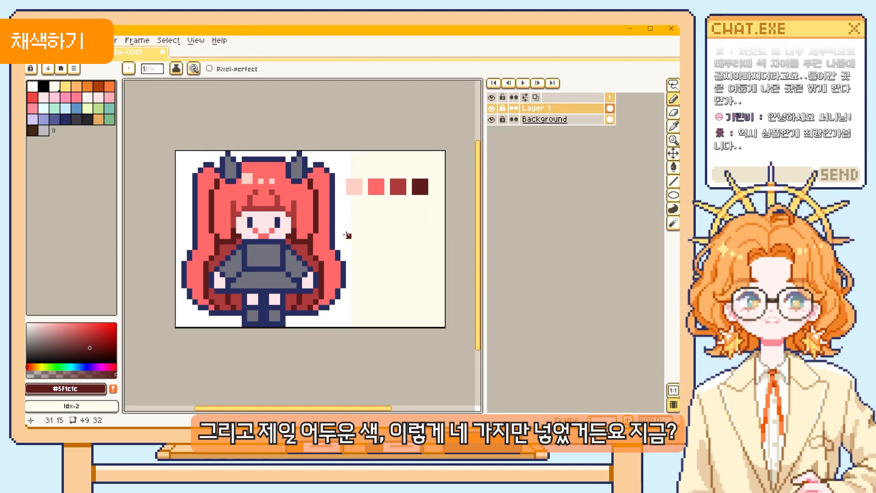
Step: Sample the dark red #ac3b3b, shade the lower ends of both twin tails and check the result at 300% zoom
drag(313, 204, 307, 211)
alt+click(234, 260)
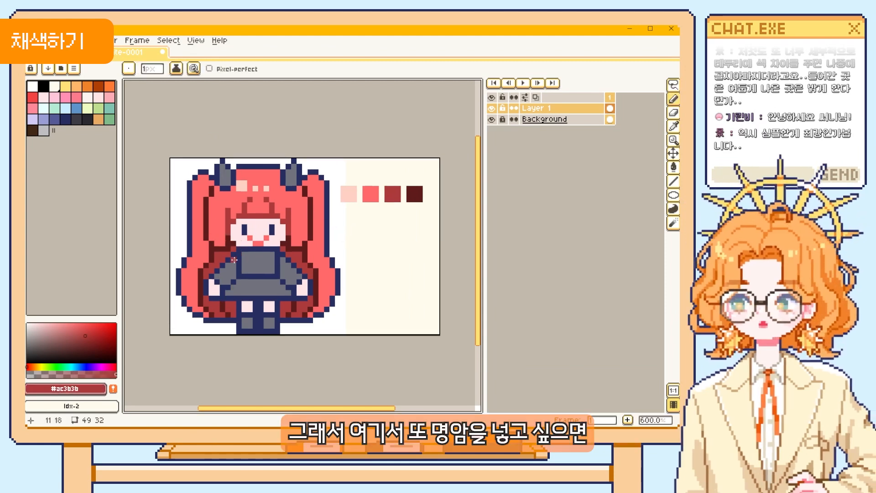
key(b)
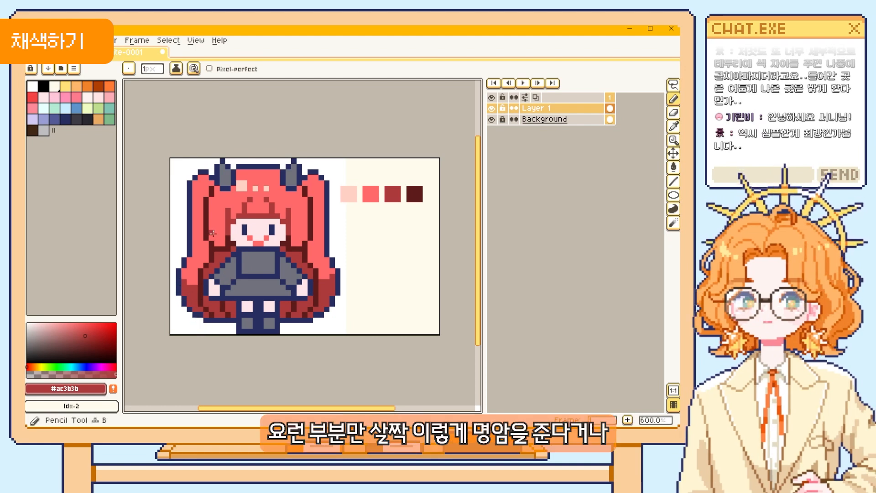
key(z)
scroll(282, 295, down, 1)
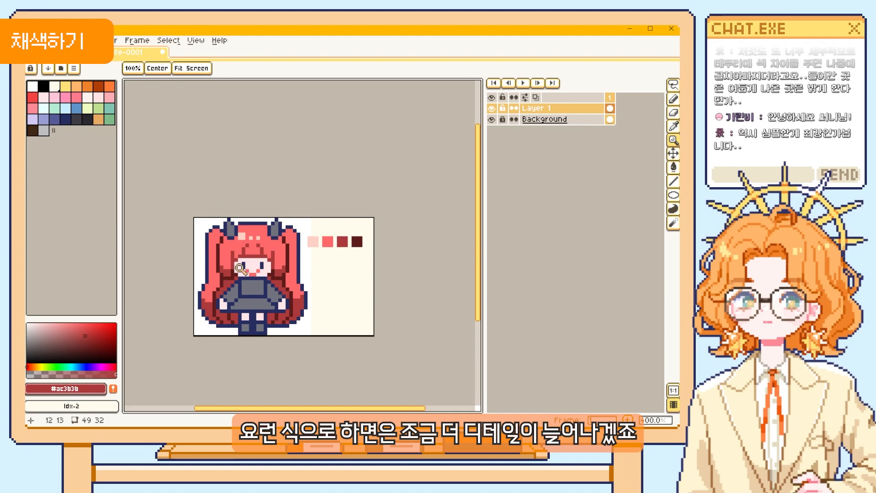
scroll(279, 322, down, 1)
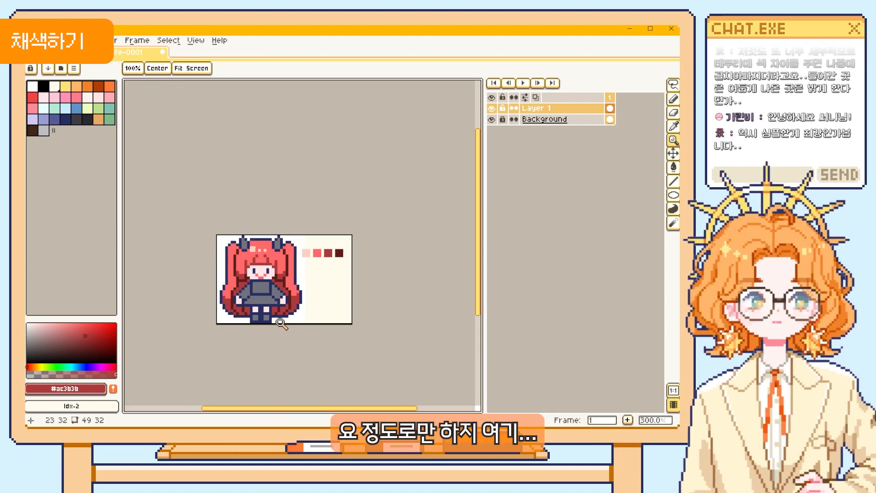
Step: Try an intermediate red for the twin-tail shading and go back to the dark red #ac3b3b
scroll(248, 294, up, 2)
key(b)
alt+click(205, 294)
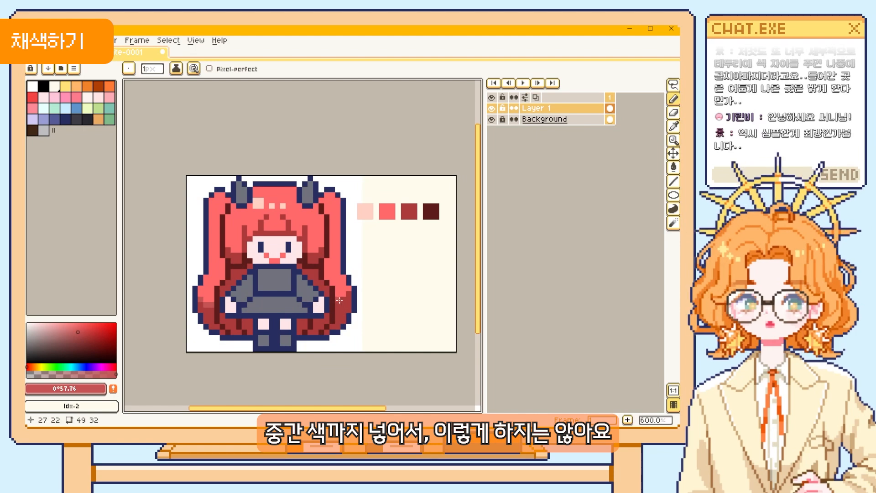
key(h)
scroll(293, 351, down, 1)
scroll(294, 351, up, 1)
key(v)
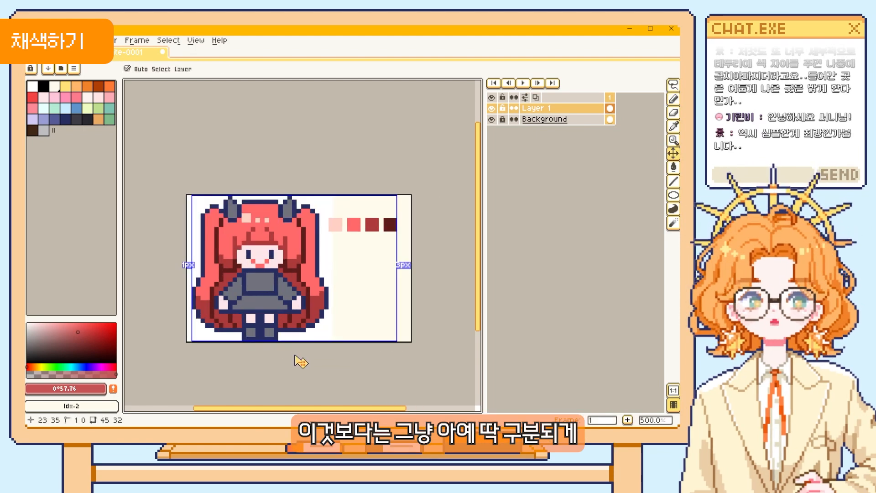
key(b)
alt+click(322, 306)
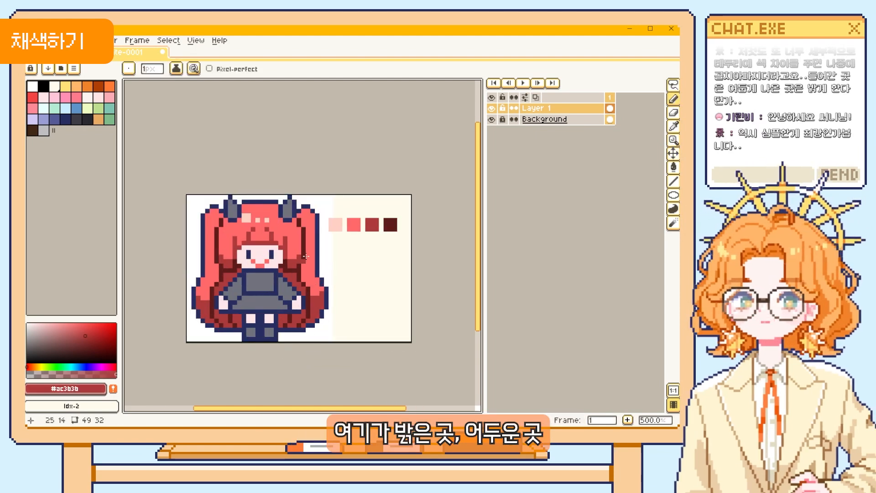
Step: Turn the dress into an off-shoulder design with skin tone across the shoulders, a grey #71717d bodice and a skin-coloured notch at its centre
key(space)
drag(319, 328, 298, 313)
alt+click(288, 333)
key(space)
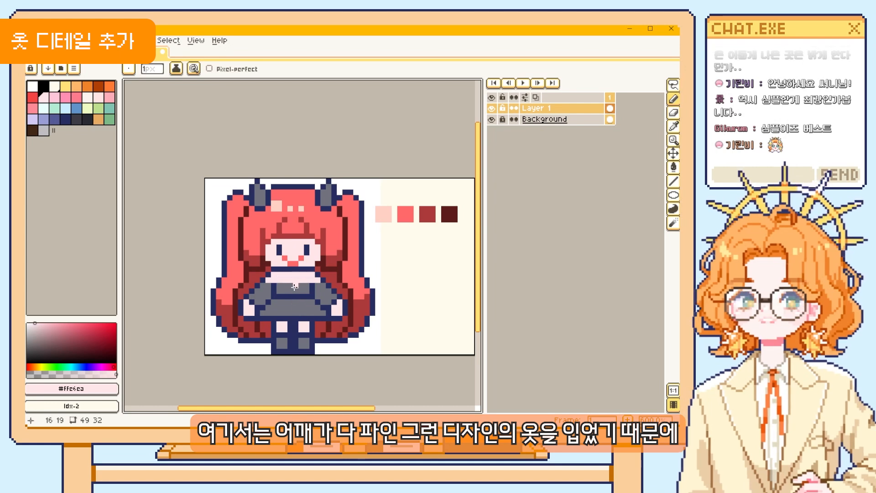
alt+click(294, 286)
click(271, 282)
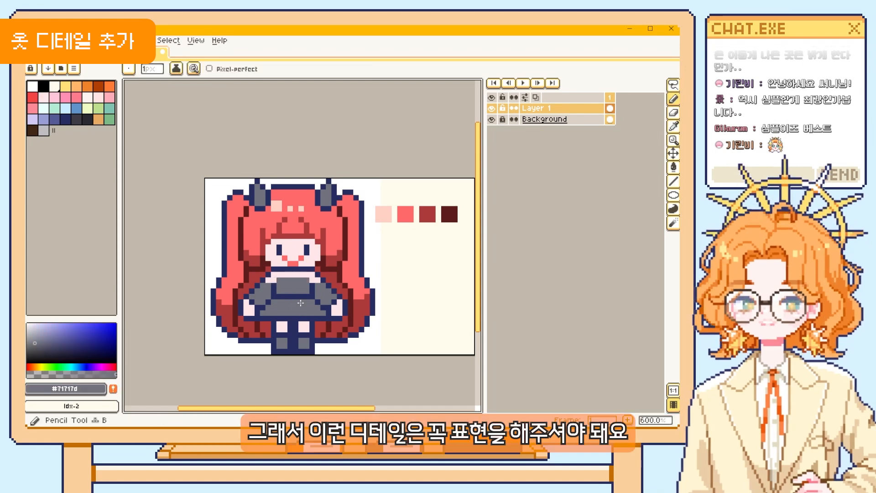
alt+click(291, 279)
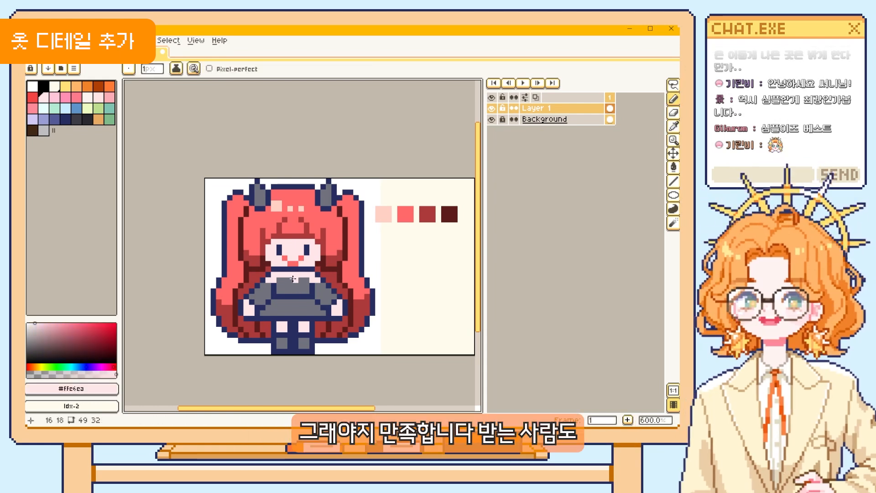
drag(299, 289, 274, 282)
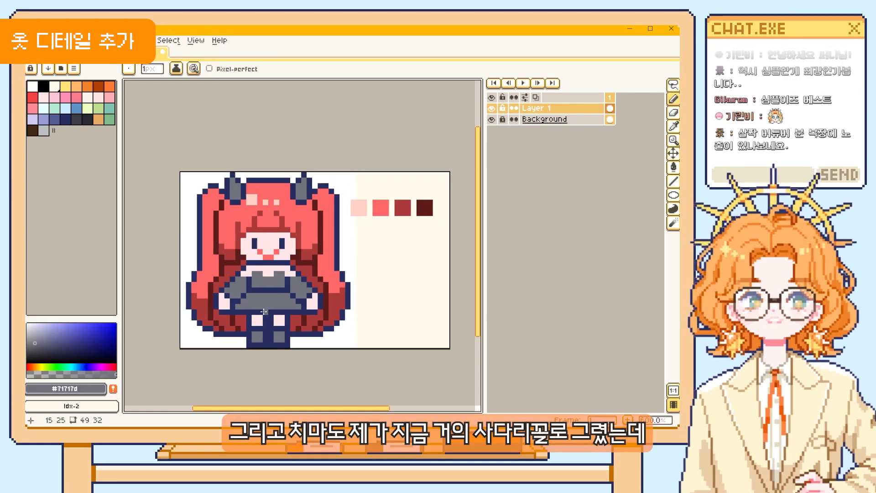
Step: Round out the skirt with extra grey and navy outline pixels, and extend the legs' skin tone down one pixel row
alt+click(251, 298)
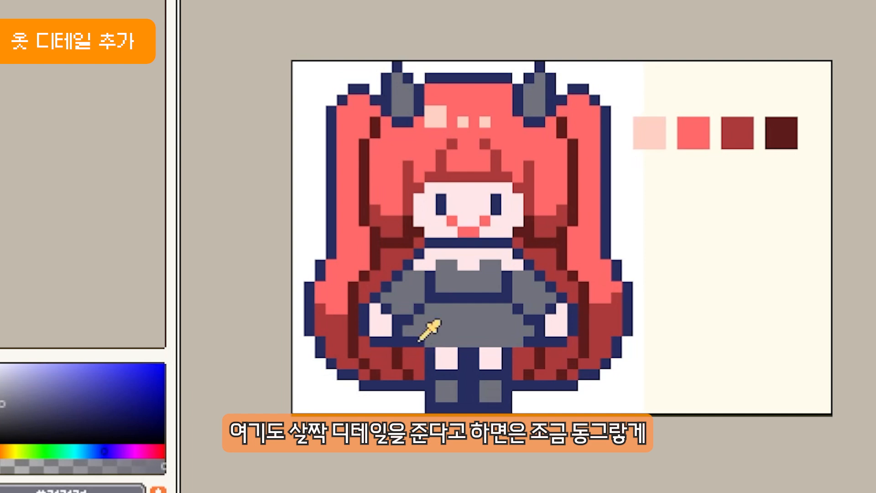
alt+click(461, 350)
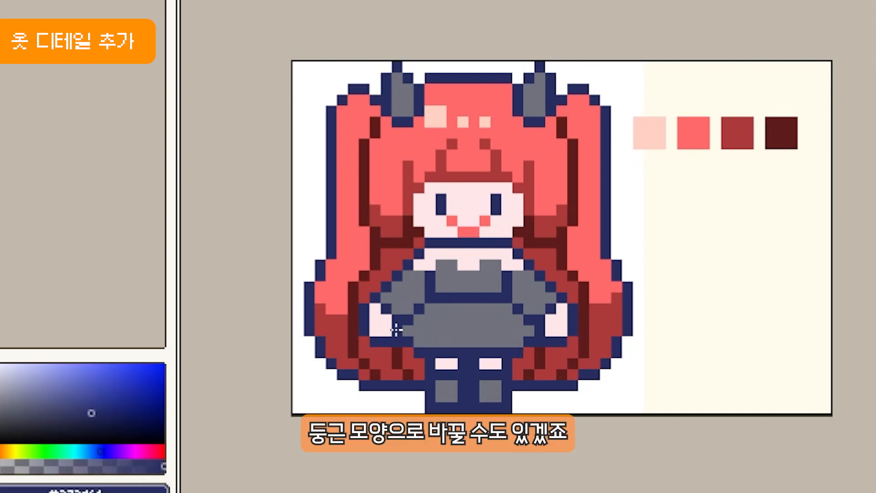
alt+click(442, 366)
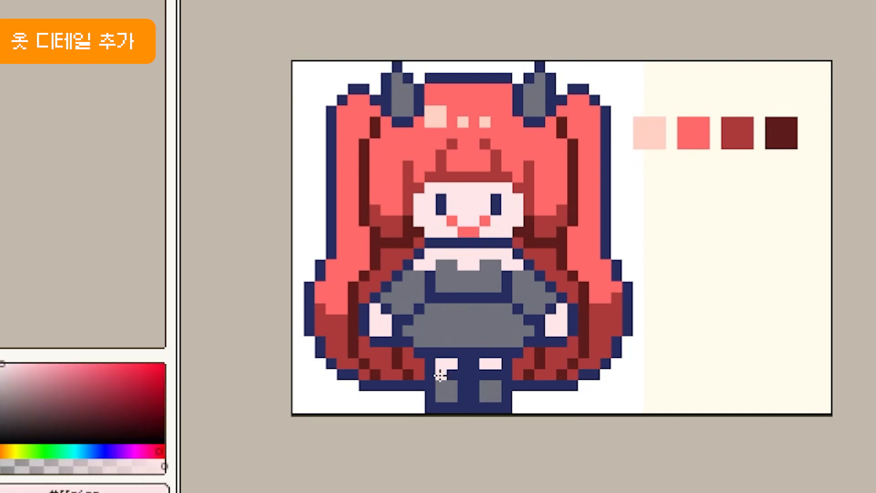
drag(440, 374, 496, 375)
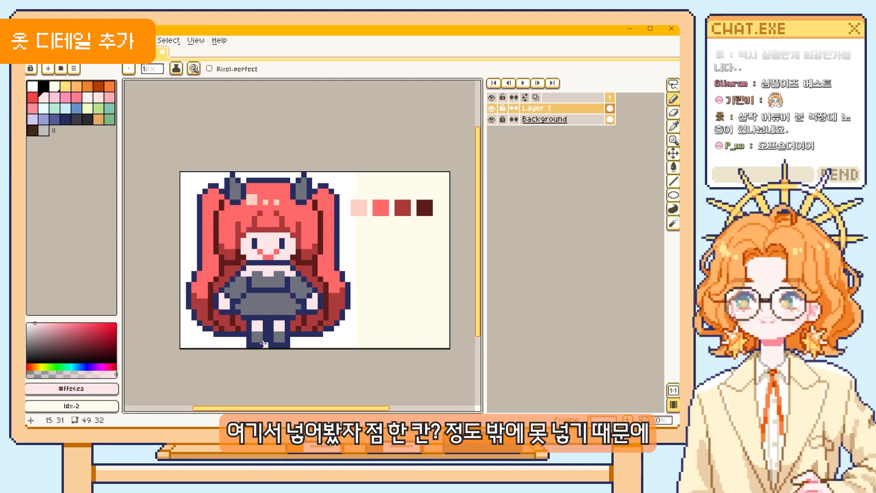
Step: Try a dark red #ac3b3b accent pixel on the character's shoes
key(i)
click(313, 319)
key(v)
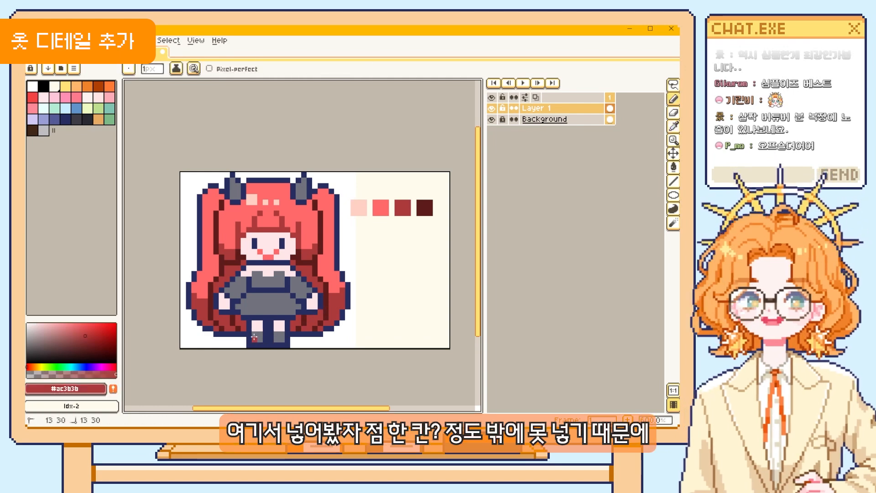
key(b)
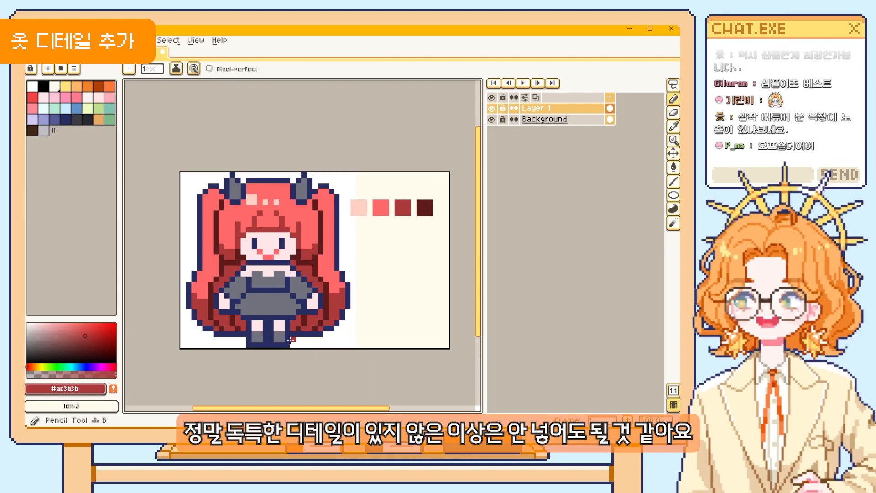
click(260, 338)
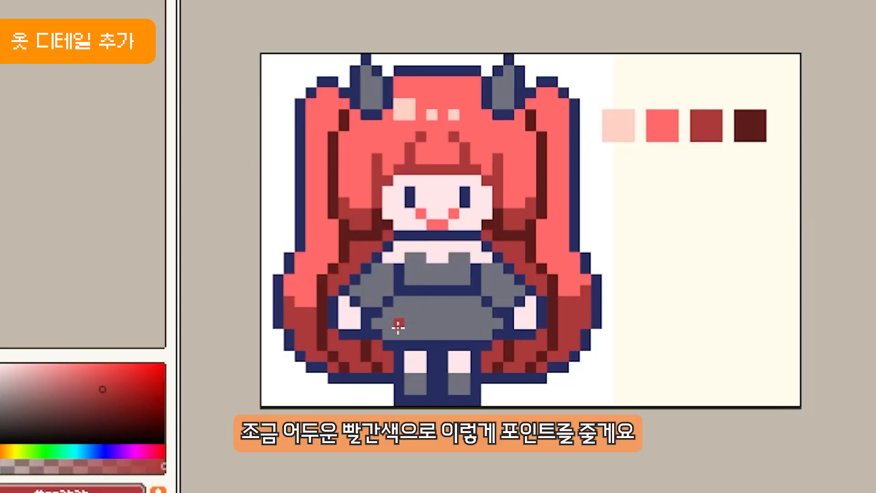
Step: Trim the skirt's lower edge in muted red #ac5353 and draw short vertical pleats over it in a darker grey
click(77, 389)
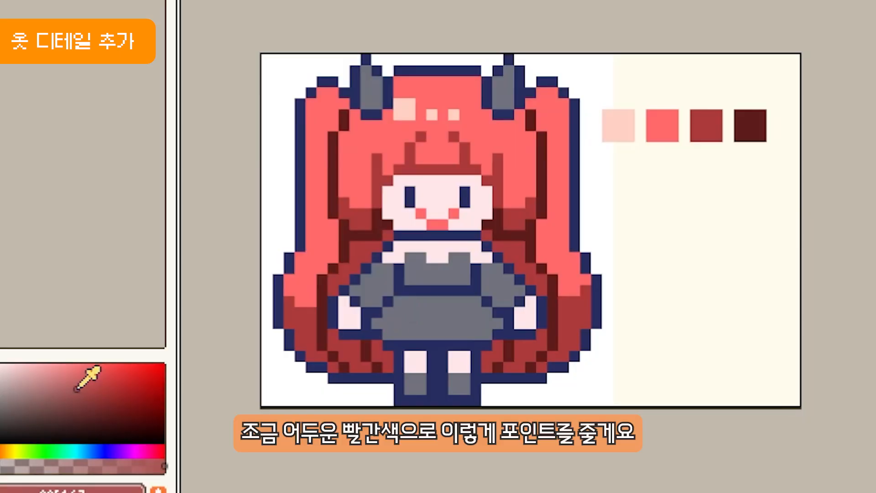
drag(376, 323, 473, 329)
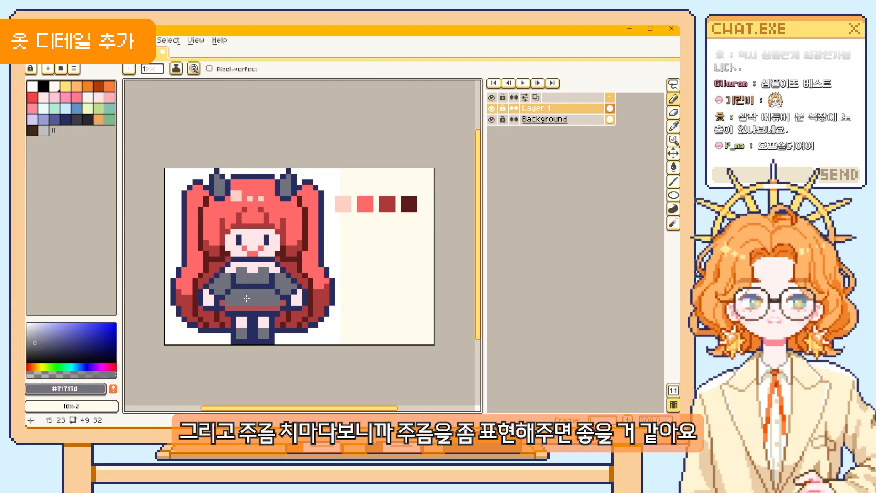
key(i)
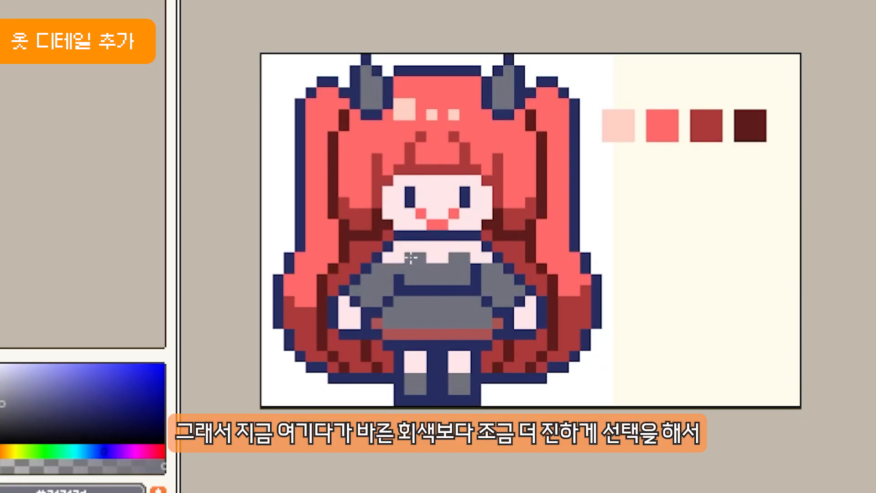
click(5, 420)
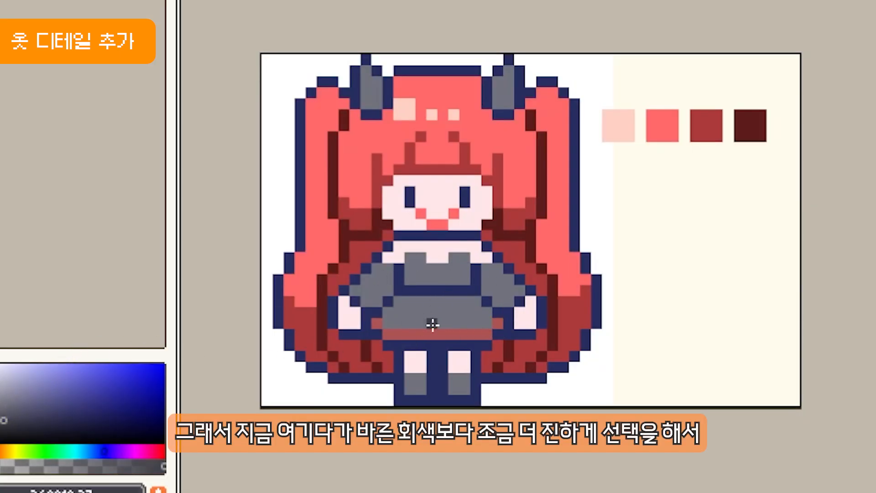
drag(454, 323, 453, 334)
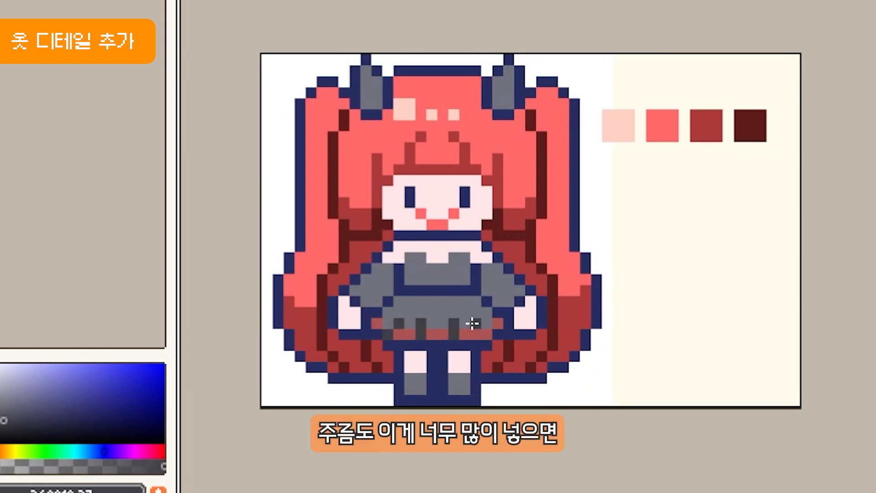
scroll(519, 367, down, 4)
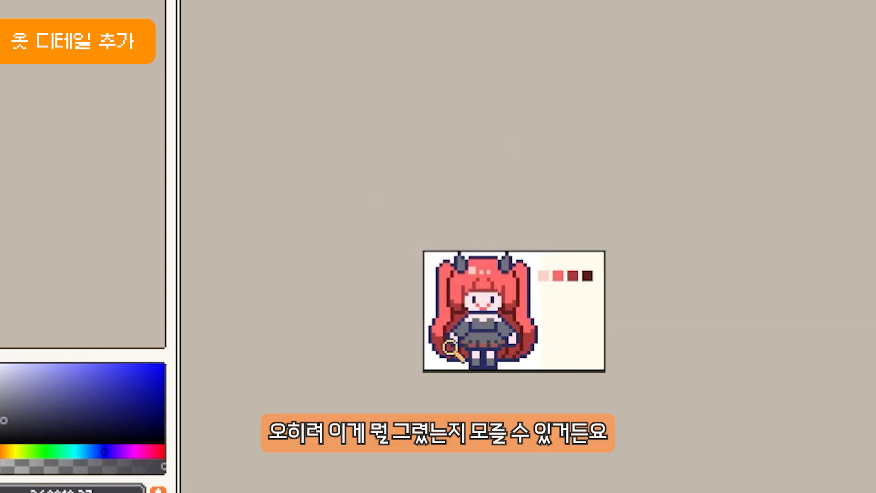
scroll(494, 371, up, 3)
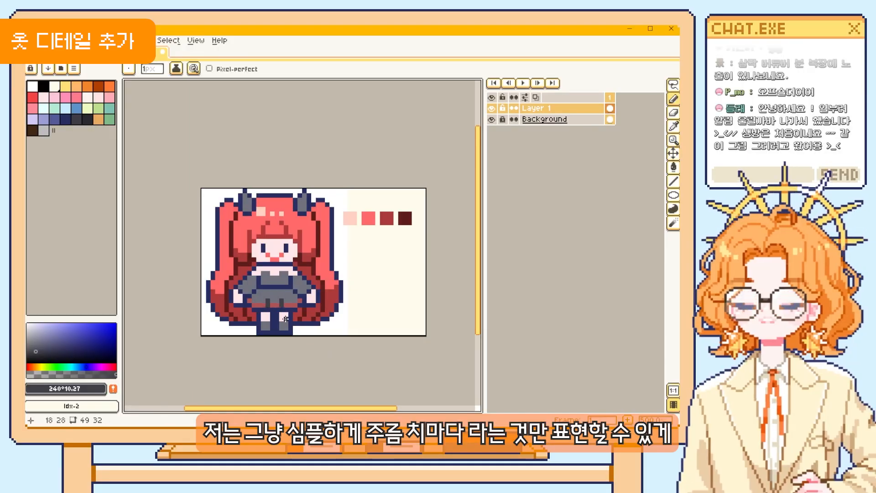
Step: Recolour the dress's waistline in dark grey and paint a small square in the hem's muted red #ac5353 at its centre
scroll(289, 314, up, 1)
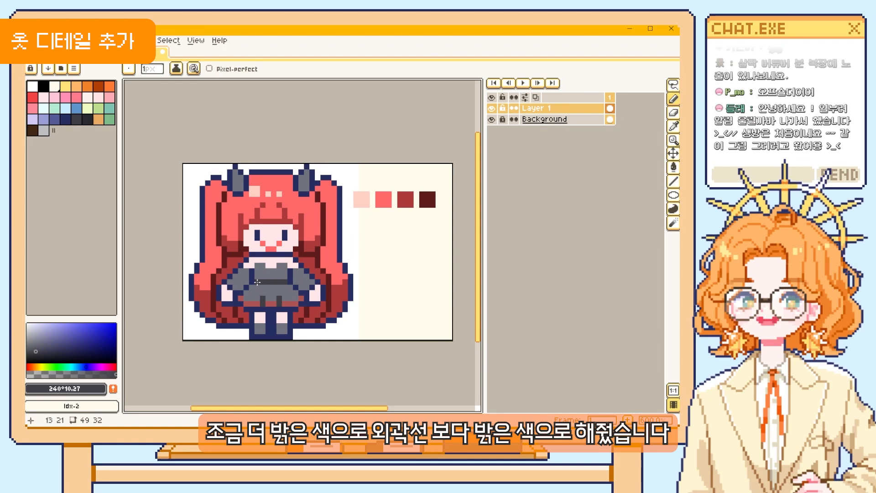
alt+click(289, 303)
drag(273, 277, 271, 281)
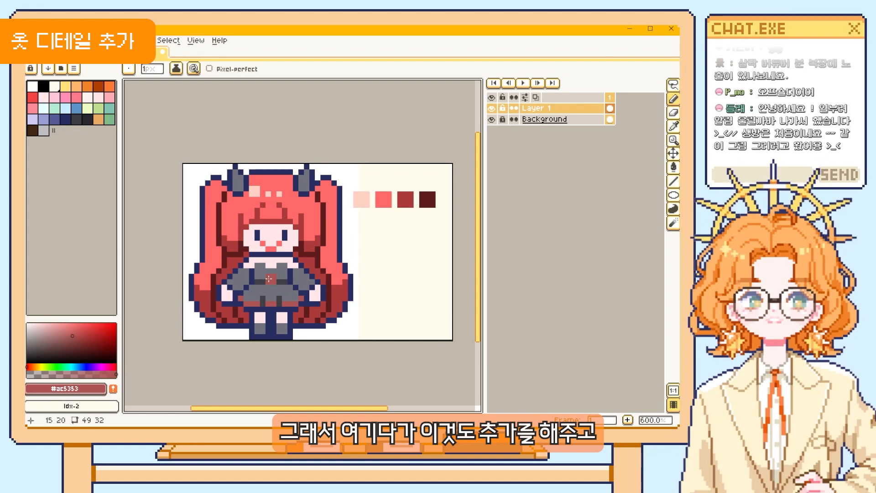
Step: Check the outfit in the browser's reference post and sketch its red waist detail enlarged beside the character, with #5f1c1c lacing over #ac5353
key(alt+Tab)
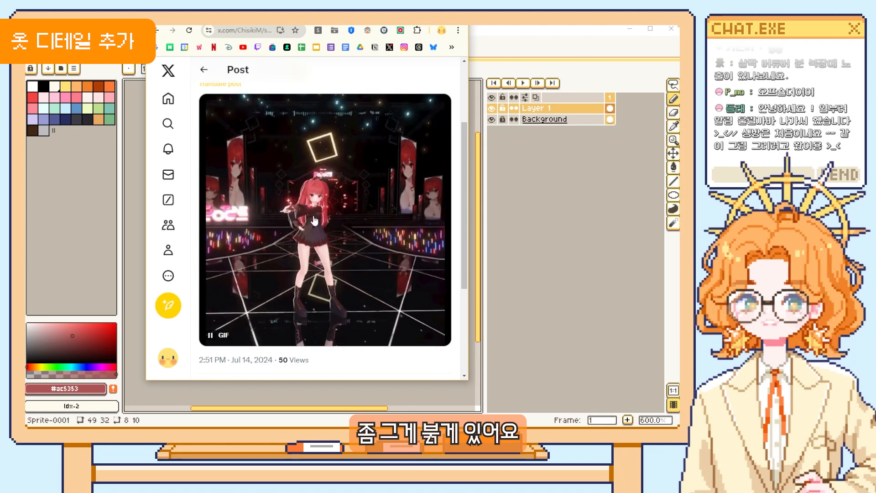
drag(392, 17, 153, 89)
key(alt+Tab)
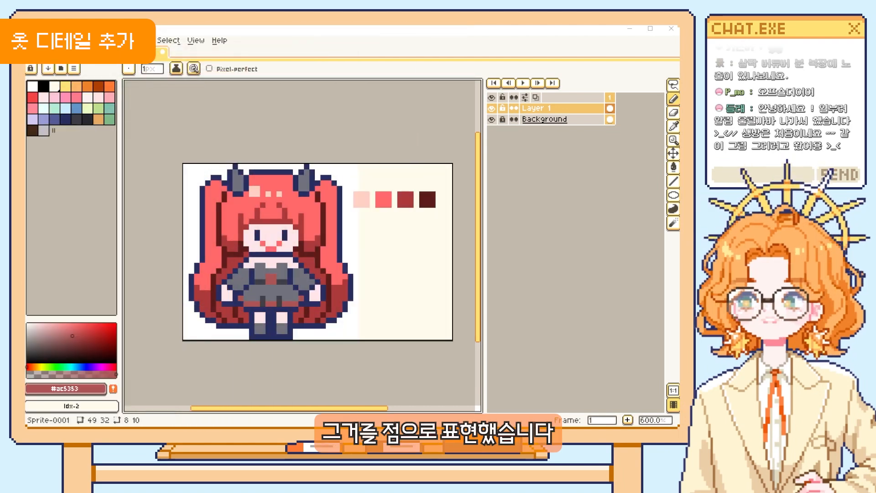
mouse_move(377, 236)
mouse_down()
mouse_move(378, 269)
mouse_move(414, 300)
mouse_move(380, 238)
mouse_move(416, 261)
mouse_up()
key(g)
click(402, 260)
key(b)
alt+click(427, 201)
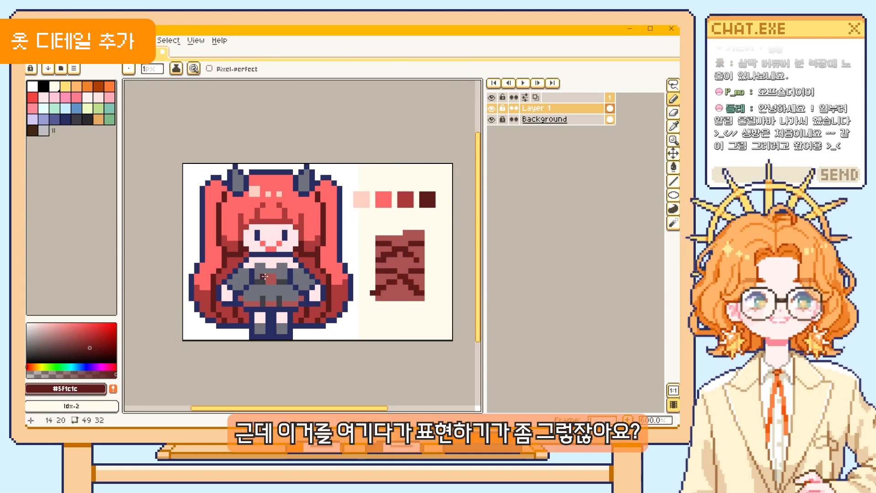
Step: Shade one half of the red waist square with a darker red
alt+click(405, 199)
click(271, 280)
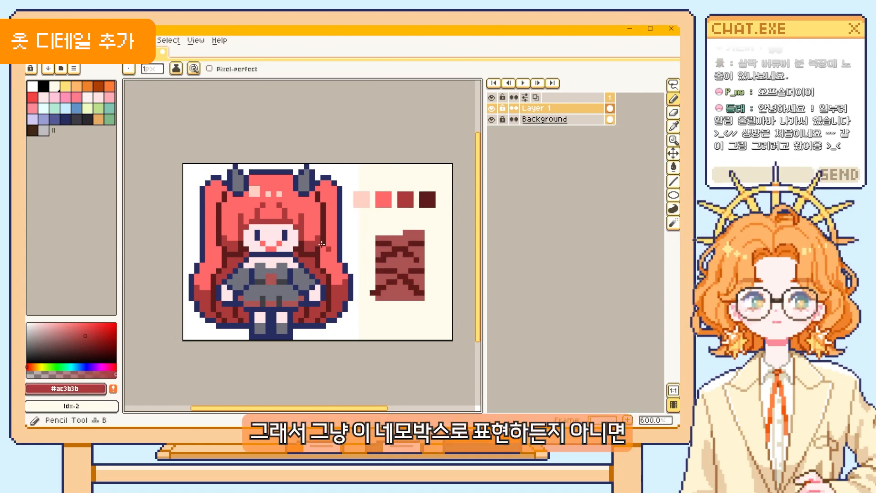
alt+click(271, 279)
click(75, 341)
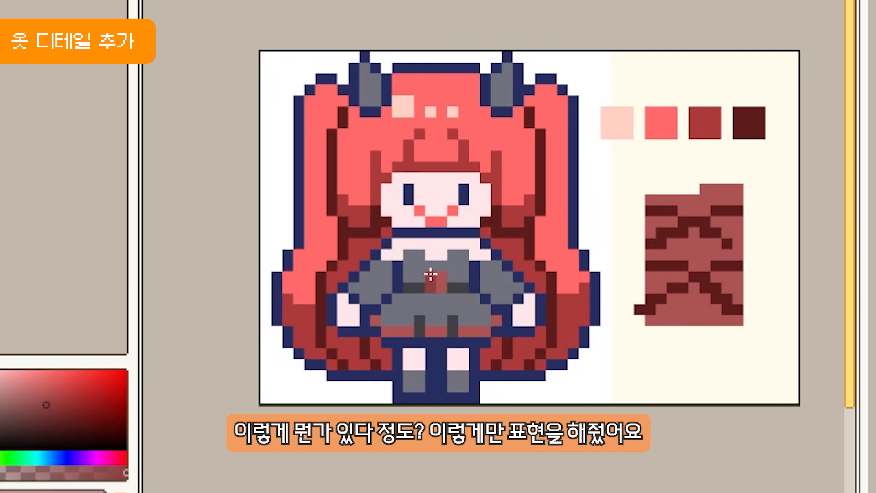
Step: Delete the enlarged lacing sketch beside the character and add dark grey #404047 edging along the top of the bodice
drag(622, 178, 771, 343)
key(Delete)
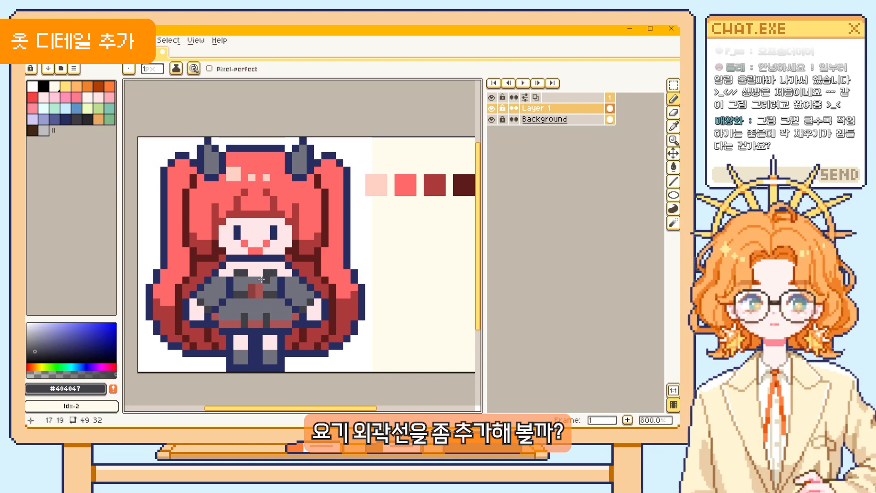
scroll(271, 289, down, 2)
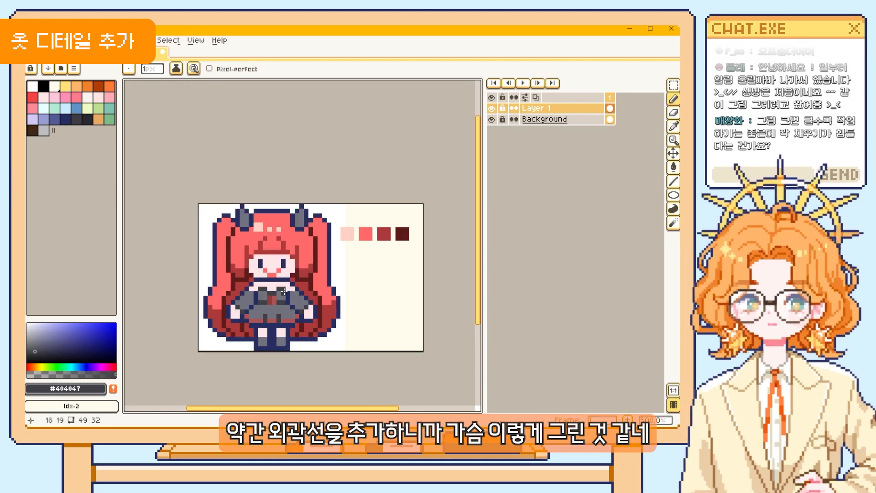
drag(271, 291, 274, 288)
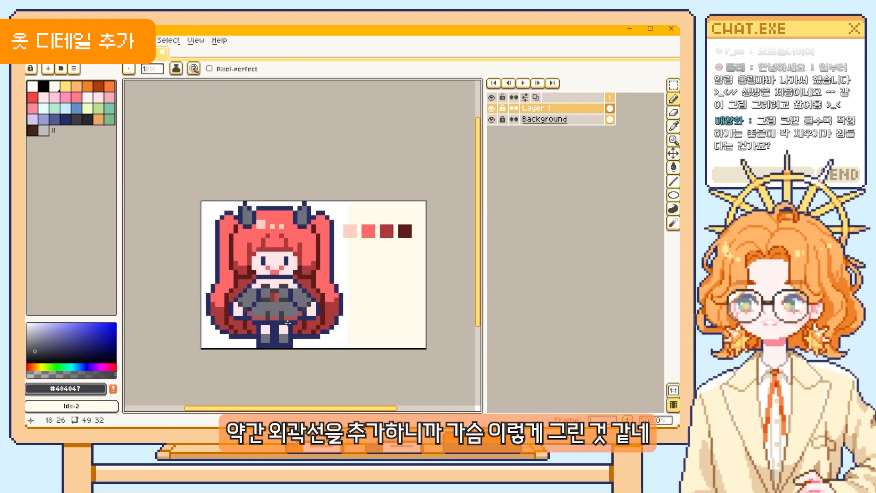
Step: Examine the whole character at reduced zoom down to 100% and compare it with the 600% view
key(z)
scroll(309, 315, down, 4)
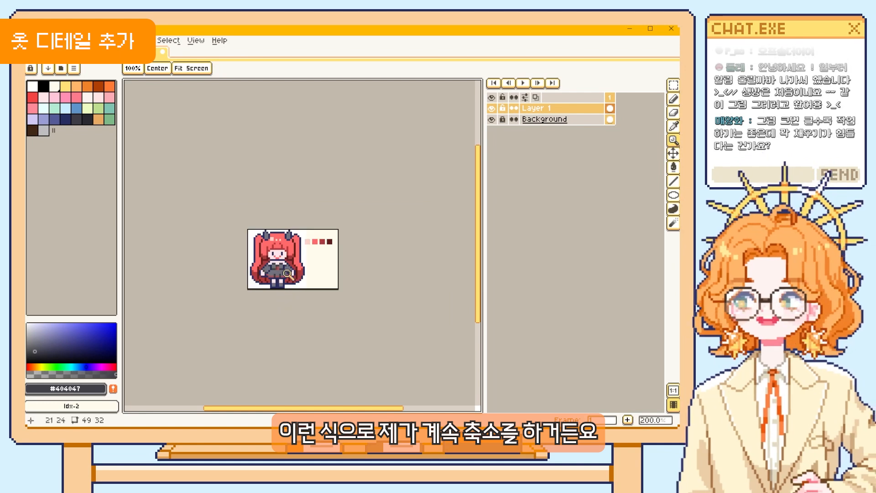
scroll(285, 281, up, 4)
scroll(320, 274, down, 4)
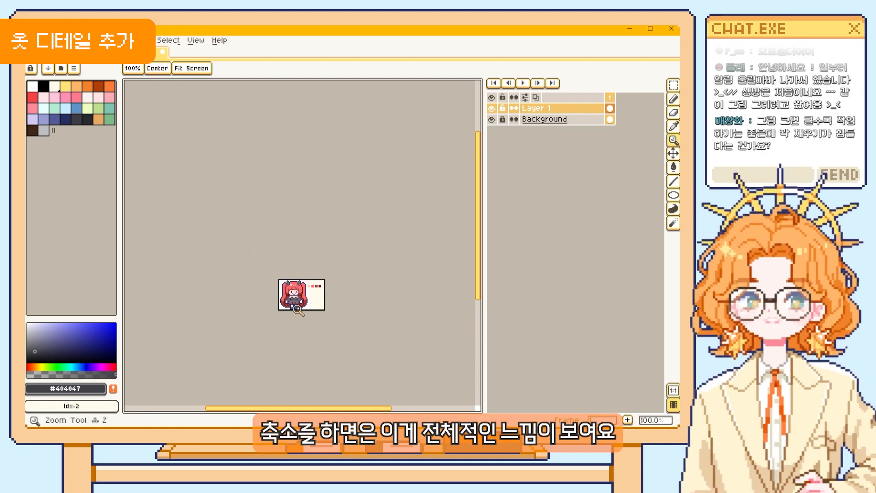
click(294, 297)
scroll(294, 297, up, 3)
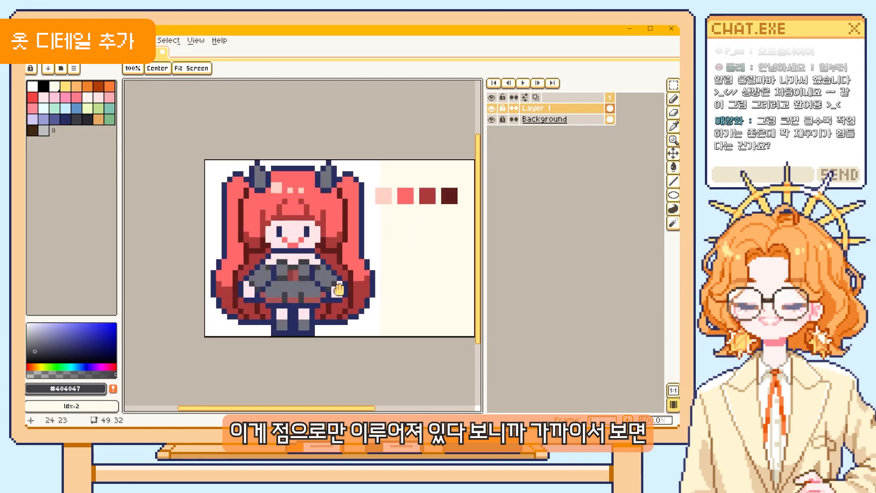
drag(254, 297, 277, 277)
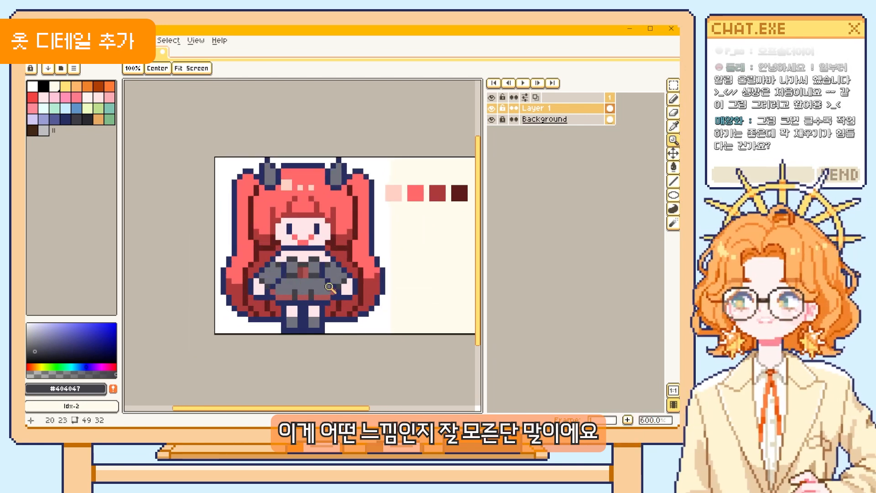
Step: Inspect the finished character's overall look, comparing it at 200% and 400% zoom
scroll(301, 320, down, 5)
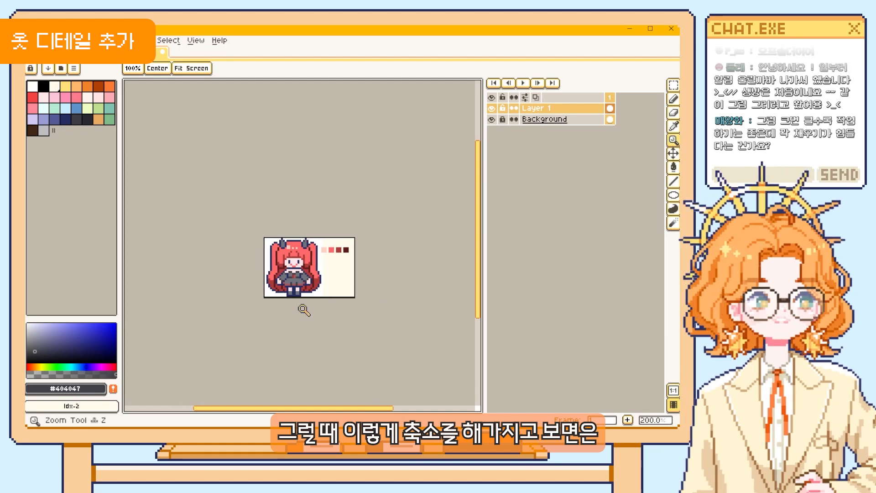
scroll(302, 312, up, 1)
key(b)
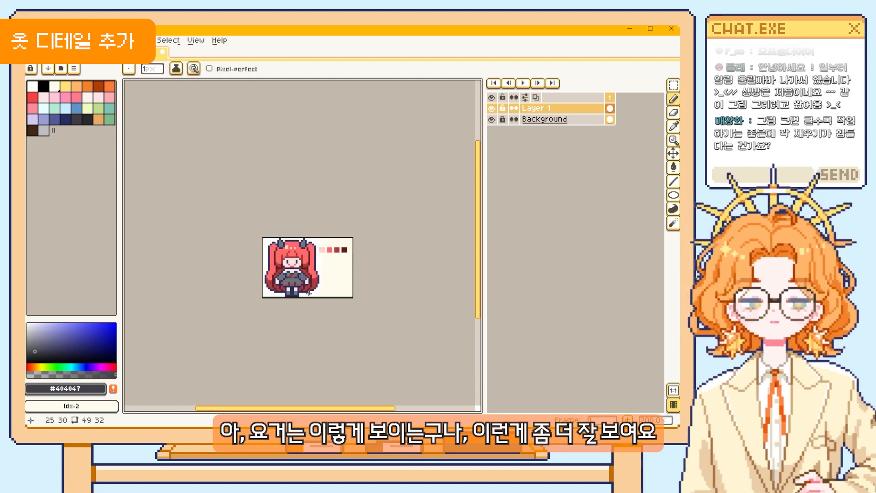
scroll(319, 295, up, 1)
key(z)
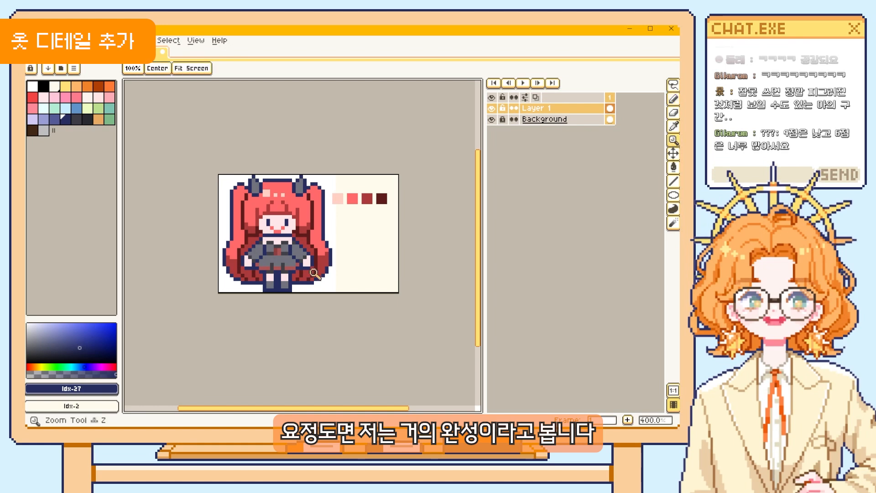
scroll(302, 297, down, 3)
scroll(297, 295, up, 2)
scroll(315, 274, down, 2)
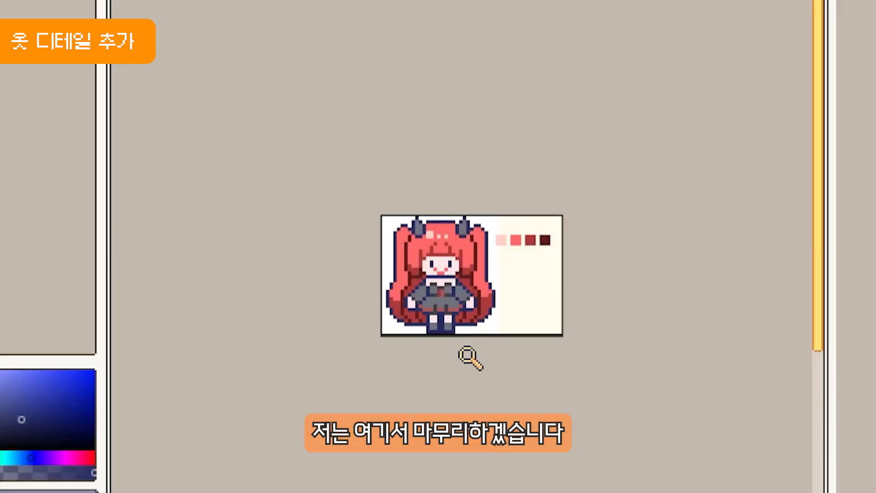
scroll(456, 315, up, 3)
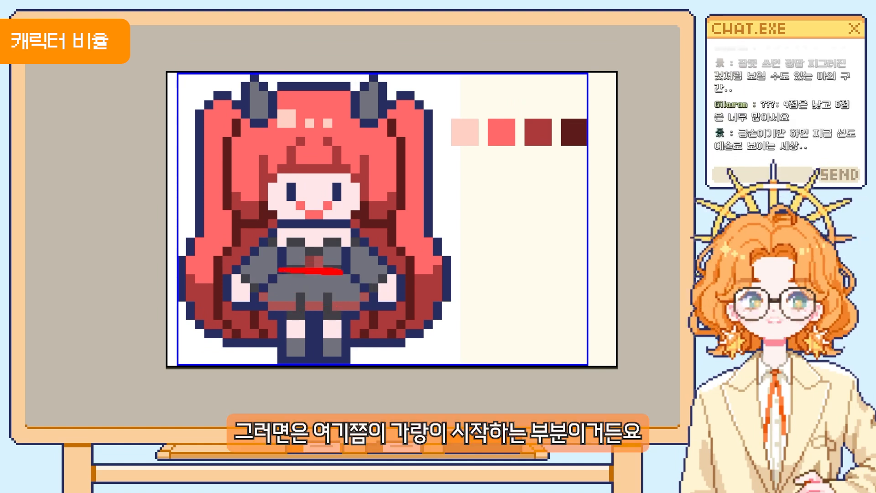
Step: Mark the skirt hem and one arm's length on the character with temporary red strokes to illustrate its body proportions
drag(279, 303, 349, 303)
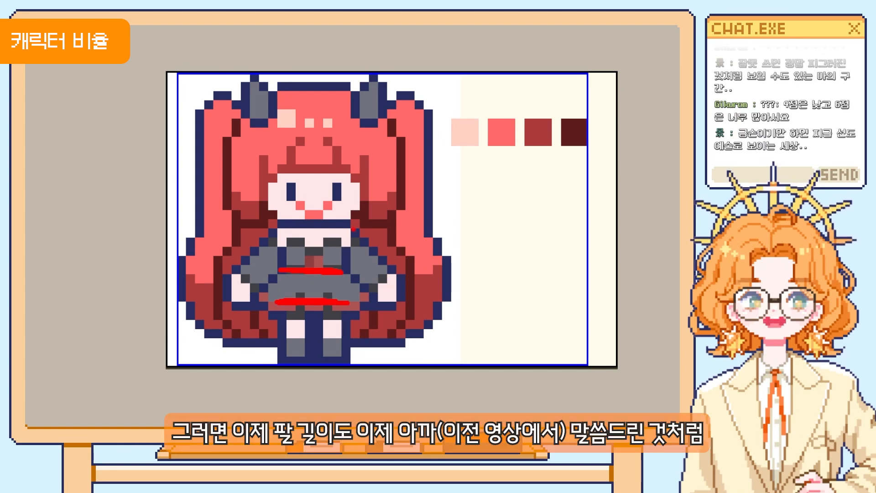
drag(367, 303, 392, 312)
key(ctrl+z)
drag(345, 243, 396, 304)
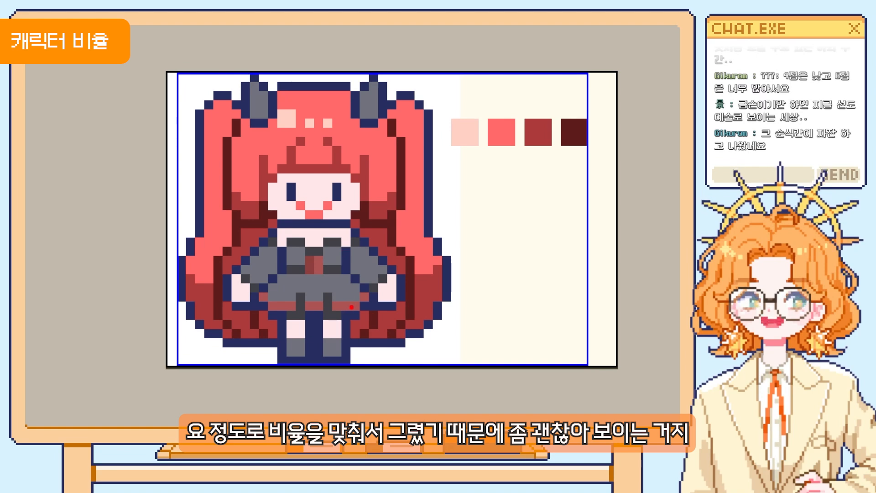
Step: Try lassoing the character's hand beside the pale side of the canvas and moving it outward and down to lengthen that arm
key(q)
scroll(322, 290, up, 1)
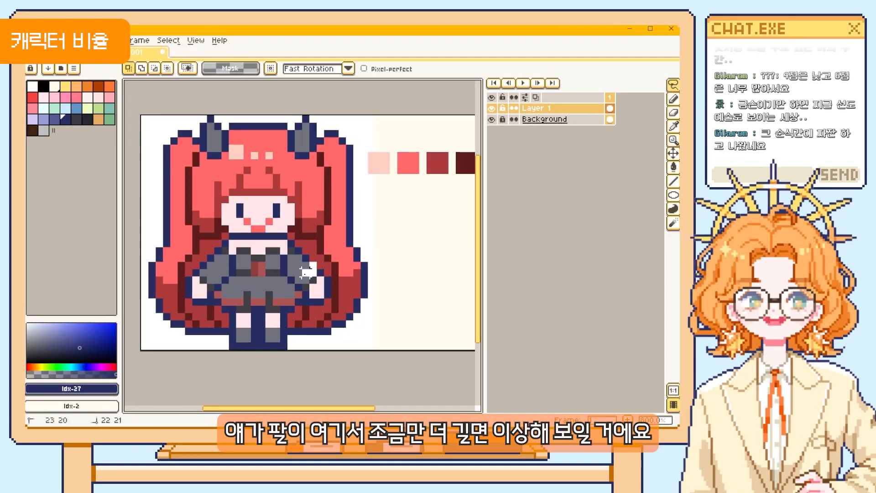
drag(327, 287, 321, 272)
drag(326, 287, 333, 296)
key(ctrl+d)
Step: Try extending the sleeve toward the moved hand in sampled grey and patching the hair around it with #ac3b3b
key(b)
alt+click(305, 280)
drag(297, 273, 312, 273)
alt+click(306, 258)
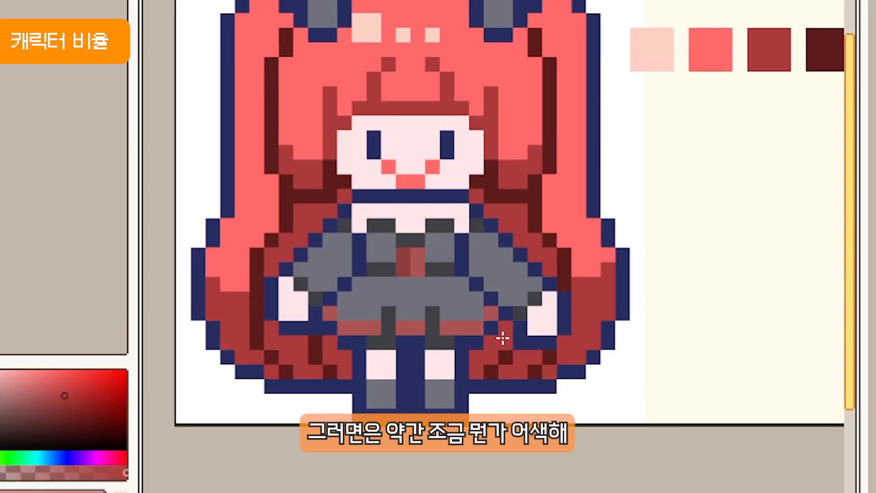
drag(508, 367, 453, 402)
drag(523, 384, 444, 368)
drag(452, 363, 533, 359)
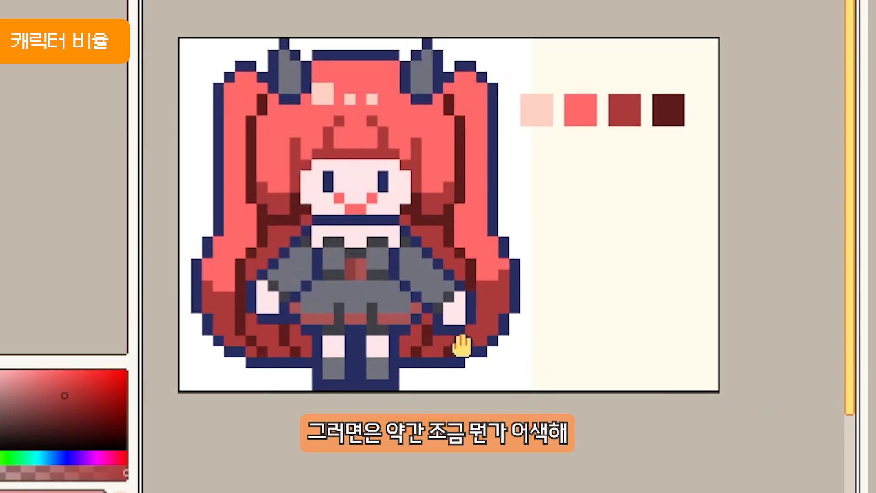
drag(462, 348, 293, 358)
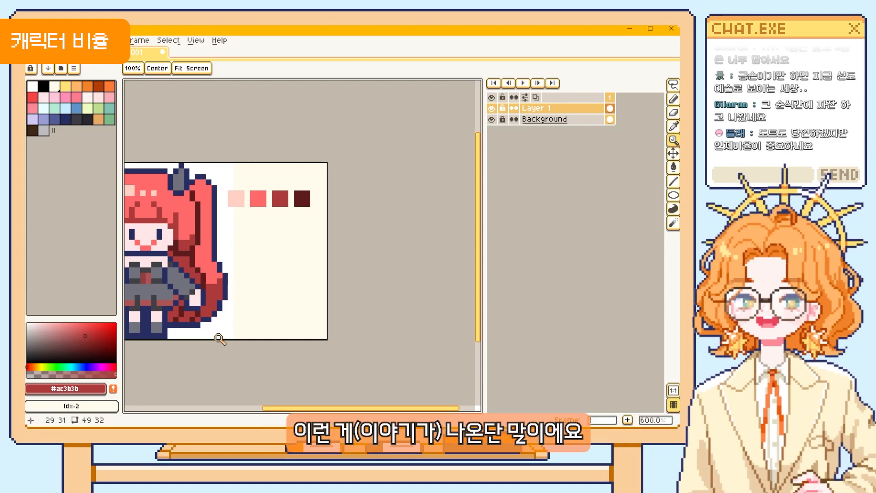
Step: Undo the arm-lengthening edits, including the pencil repainting and the moved hand, and clear the selection
key(ctrl+z)
key(v)
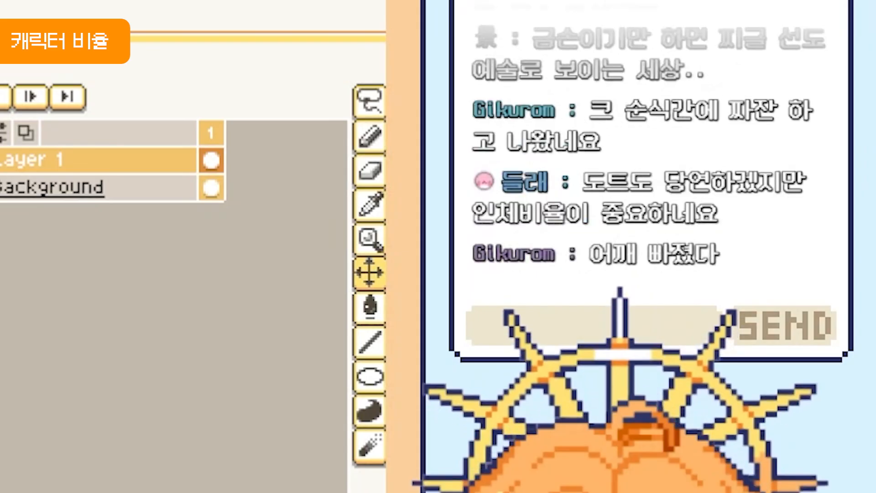
drag(207, 326, 271, 331)
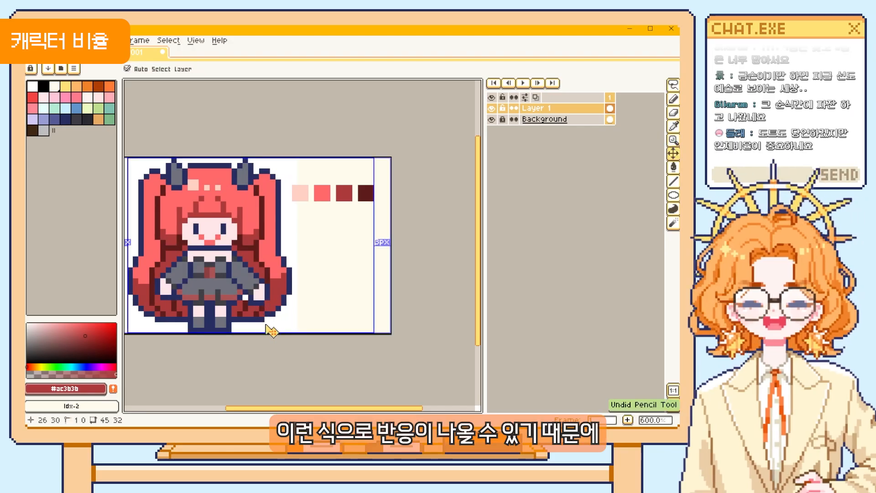
key(ctrl+z)
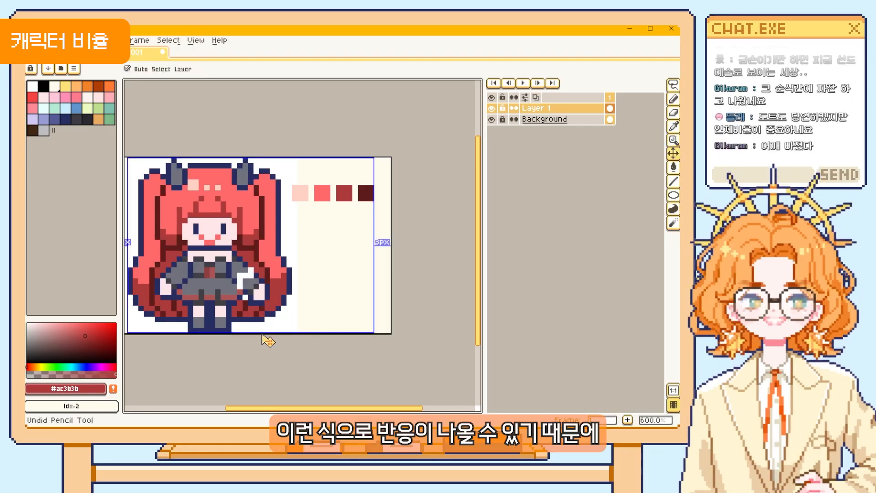
key(ctrl+z)
drag(241, 302, 284, 308)
key(ctrl+d)
key(z)
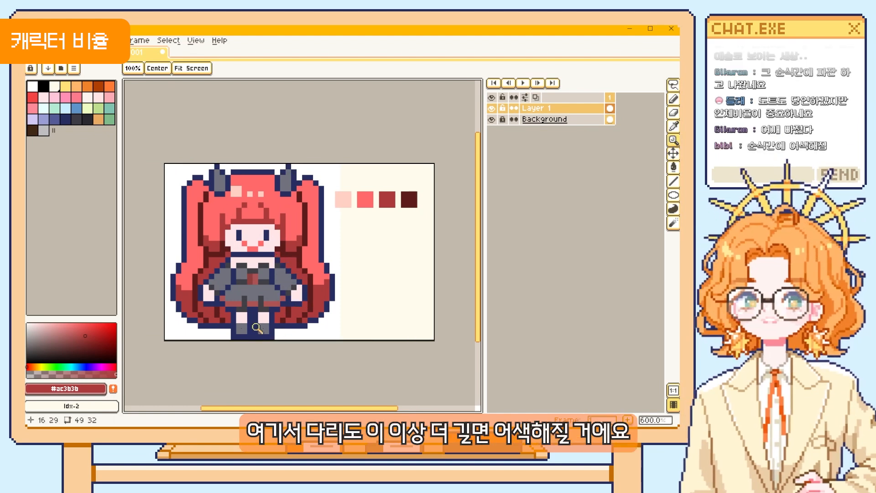
Step: Extend the canvas downward to 49 × 41 px and move the character's feet down to try slightly longer legs
key(m)
drag(156, 155, 321, 283)
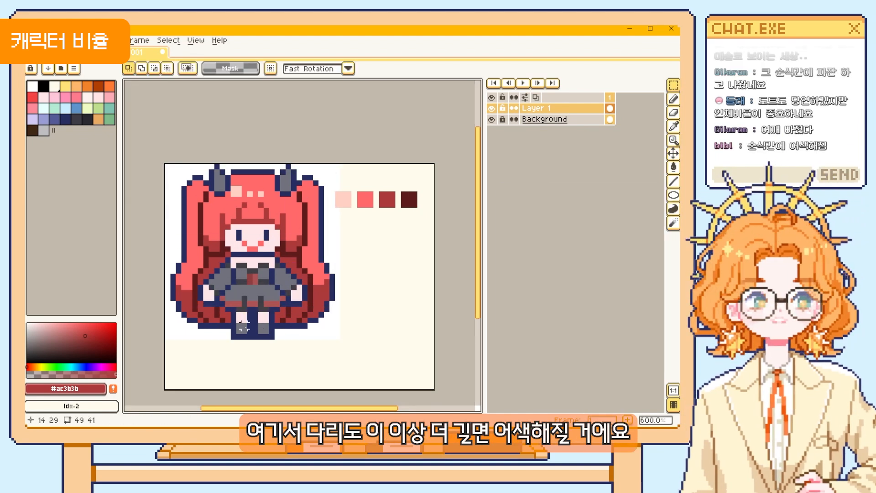
drag(233, 318, 274, 348)
key(ctrl+t)
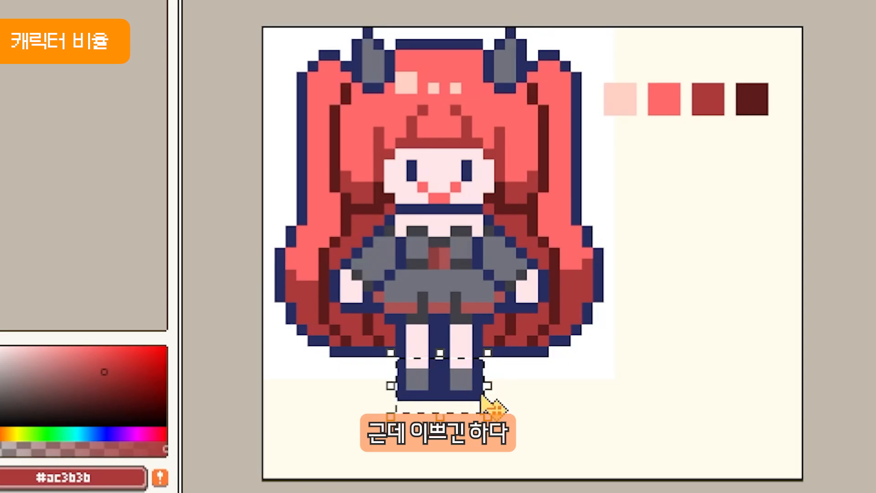
drag(490, 404, 485, 372)
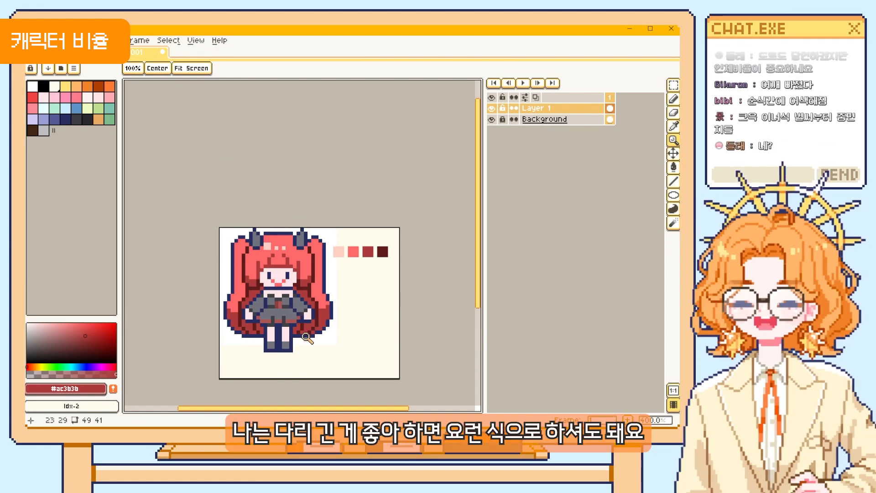
Step: Try moving the feet even further down for exaggeratedly long legs and examine the character at 400% zoom
click(304, 350)
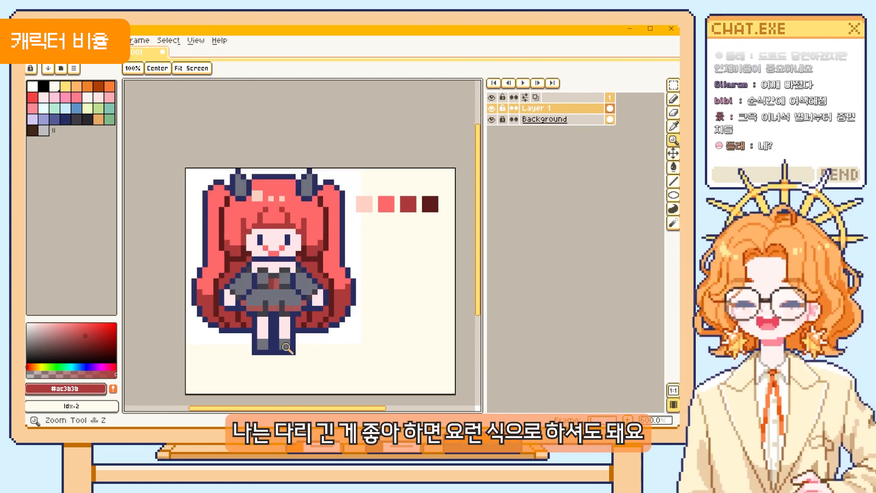
key(m)
drag(301, 359, 294, 376)
key(Return)
key(z)
right_click(289, 364)
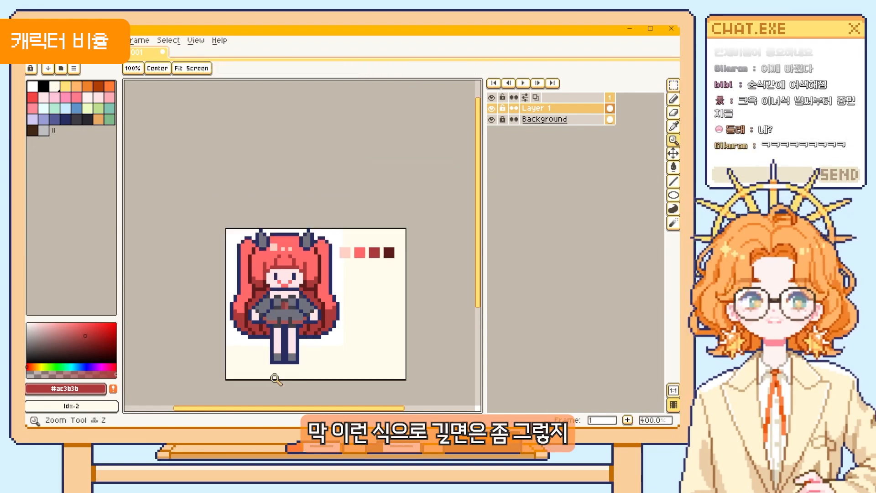
Step: Undo the leg-lengthening changes, restoring the character's short legs
key(ctrl+z)
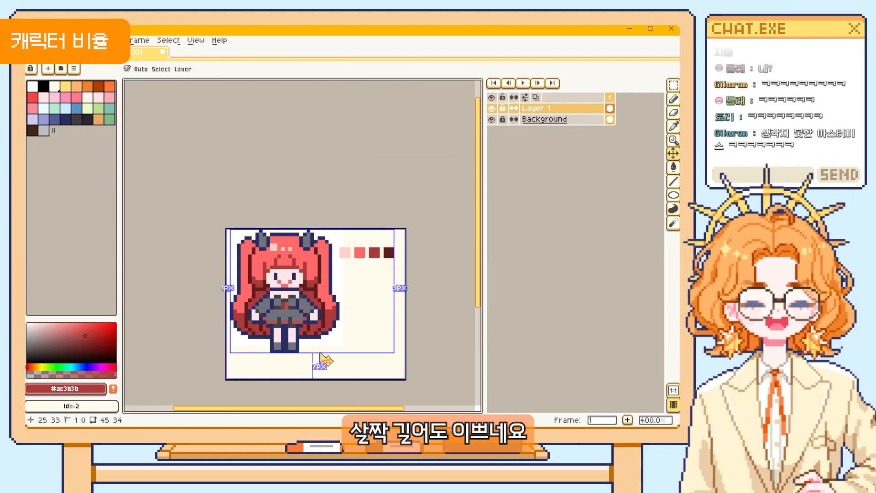
key(ctrl+z)
key(ctrl+z)
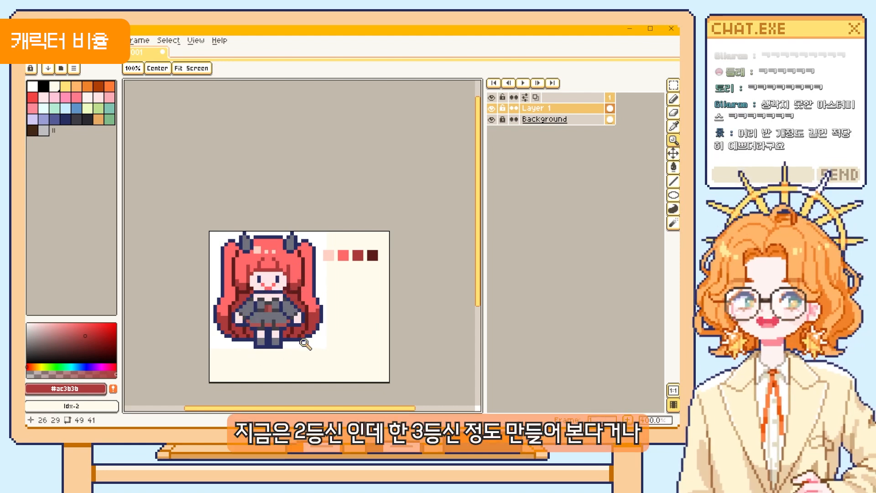
Step: Try stretching the character's body below the face vertically to 33 × 35 px for taller proportions
drag(295, 364, 298, 307)
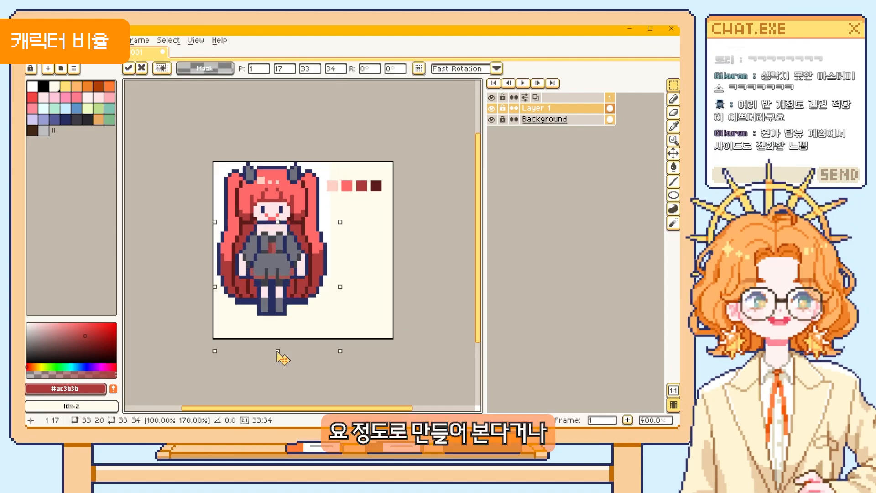
drag(279, 355, 279, 358)
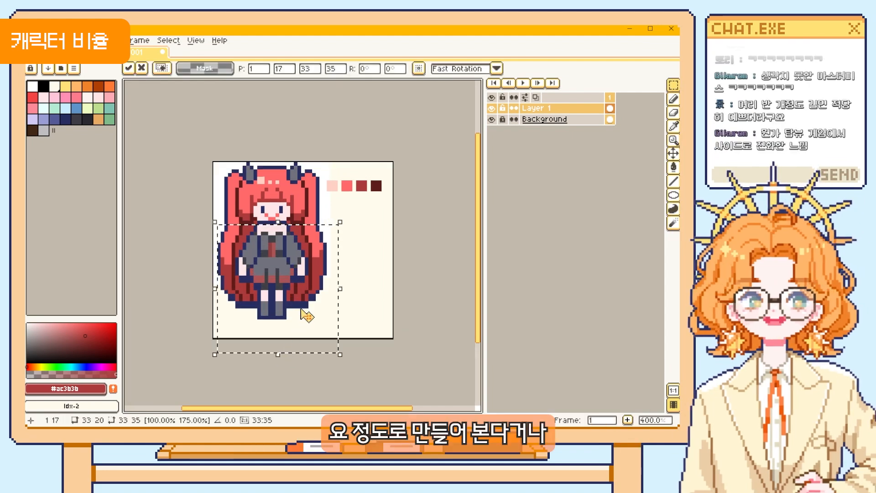
key(b)
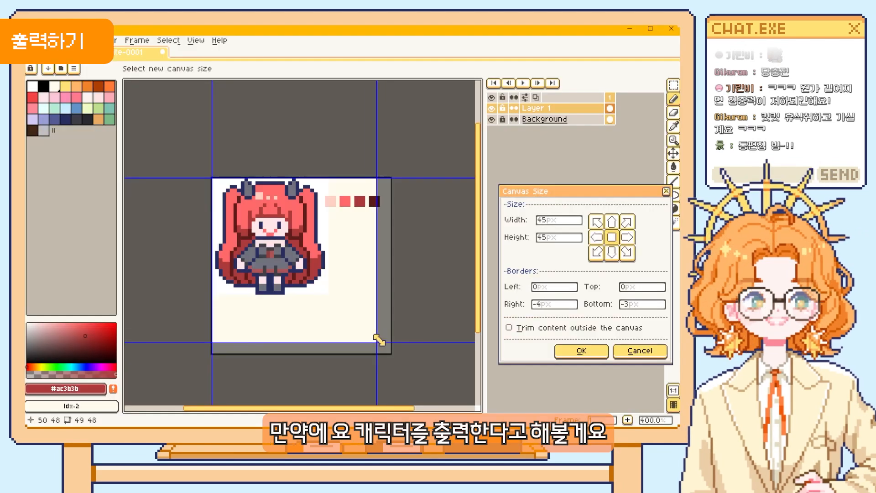
Step: Crop the canvas to 31 × 32 px around the character, leaving out the colour swatches and the empty space below
drag(381, 342, 328, 298)
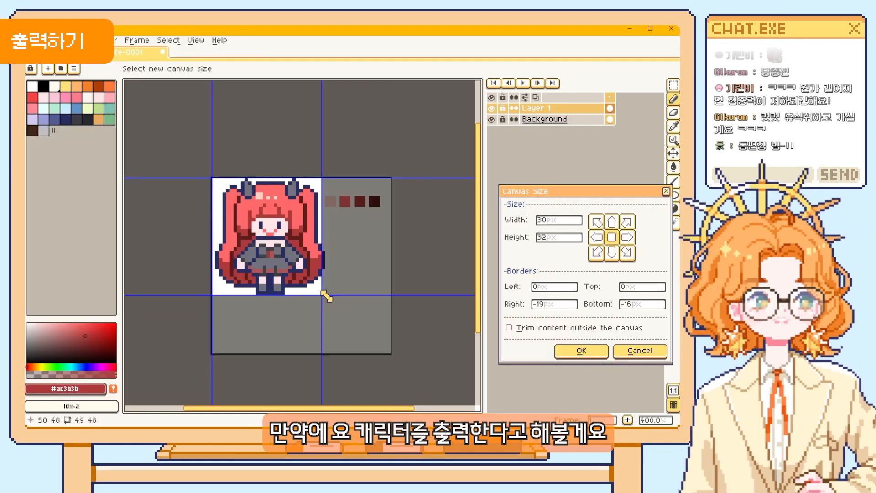
key(Return)
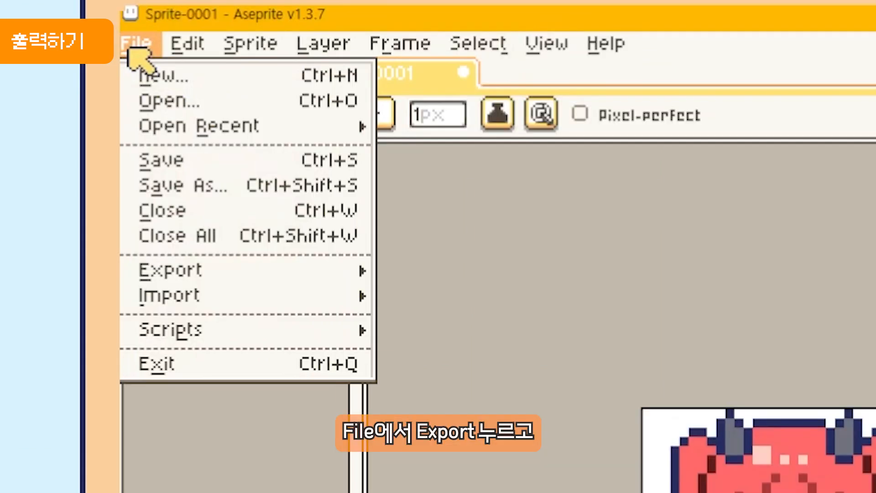
Step: Start exporting the sprite as an image and choose the MINI SUNDAY (D:) drive as the output location
mouse_move(220, 275)
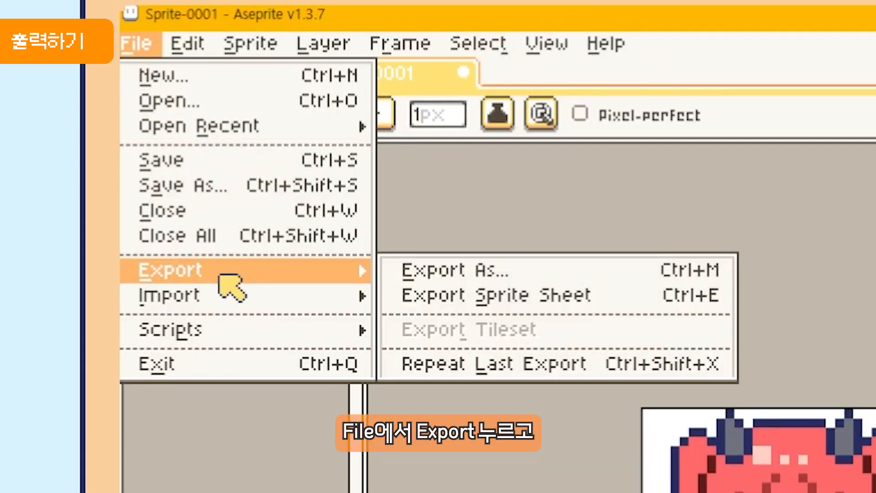
click(409, 279)
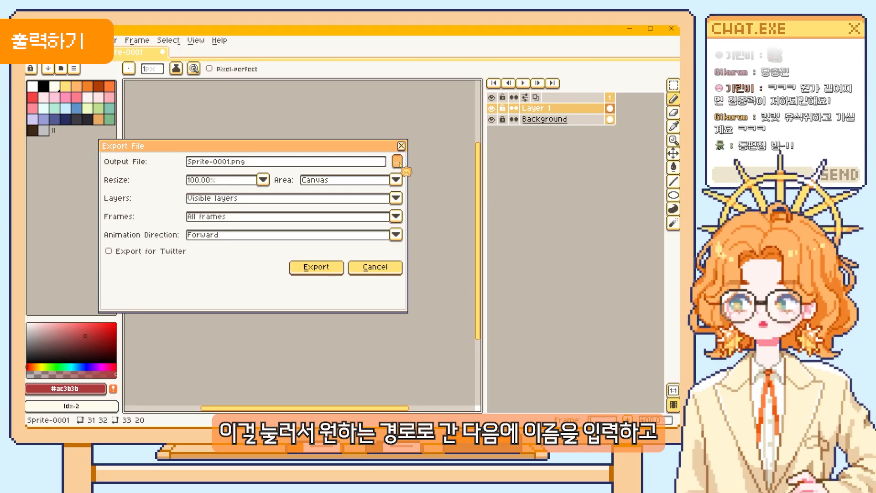
click(397, 161)
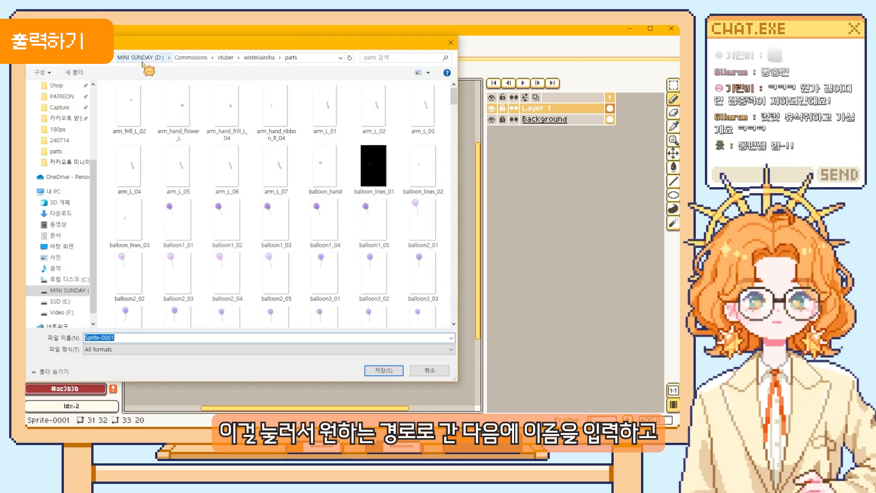
click(68, 290)
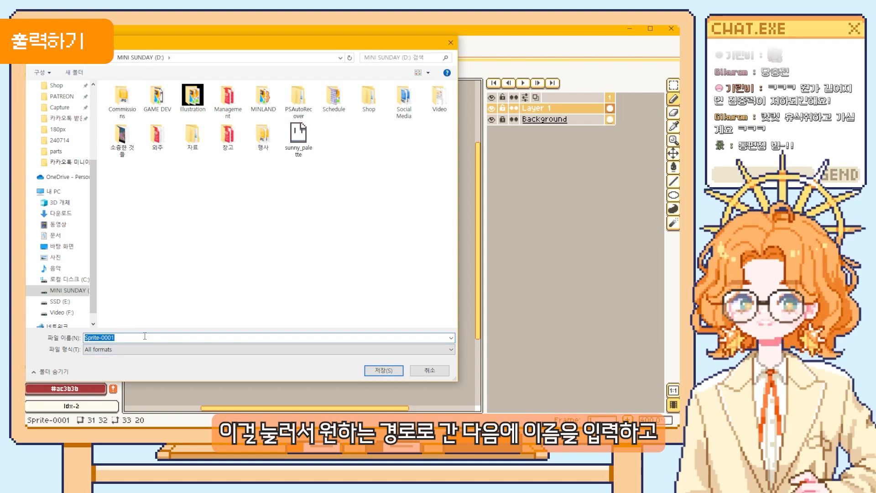
Step: Enter the character's name as the export file name and set the file format to png
text(e)
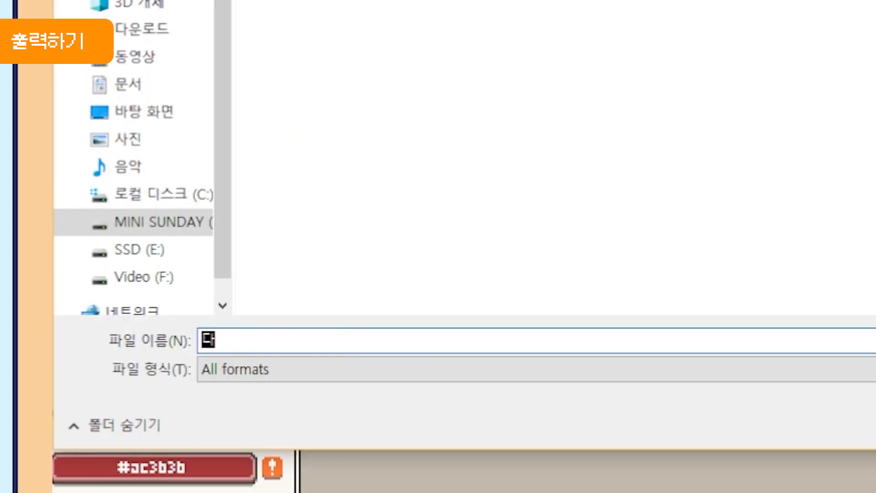
text(달체솜님)
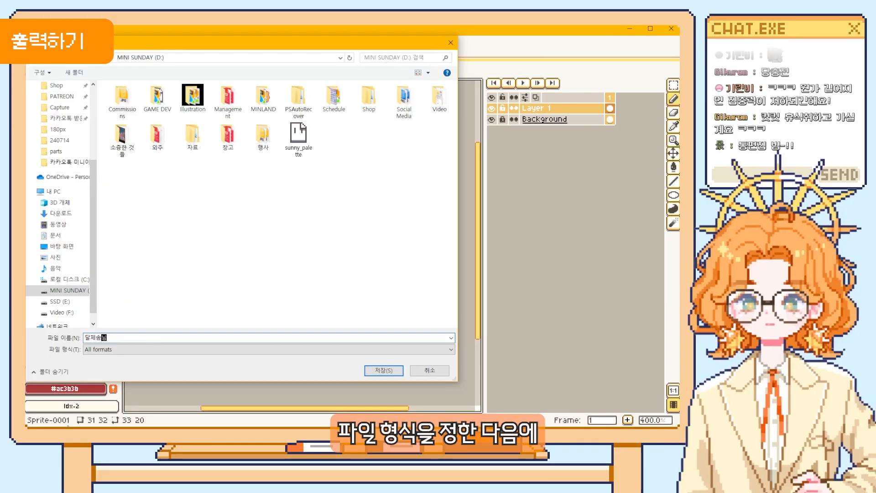
click(348, 375)
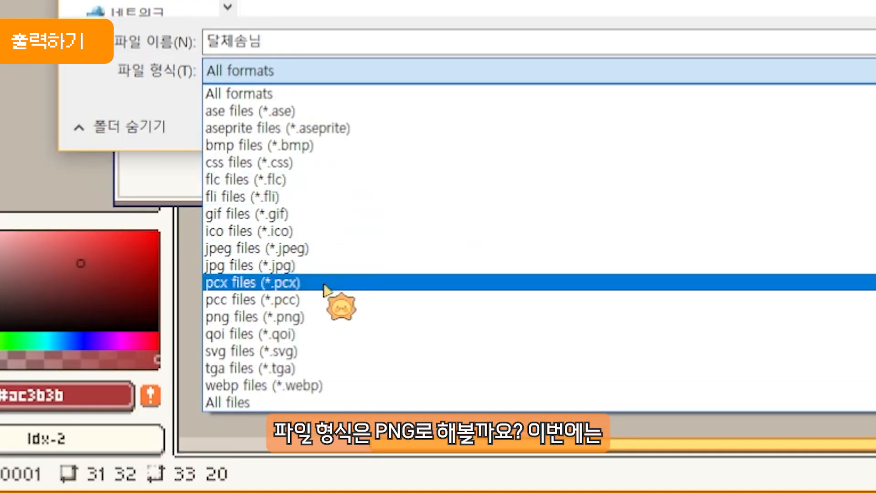
click(325, 317)
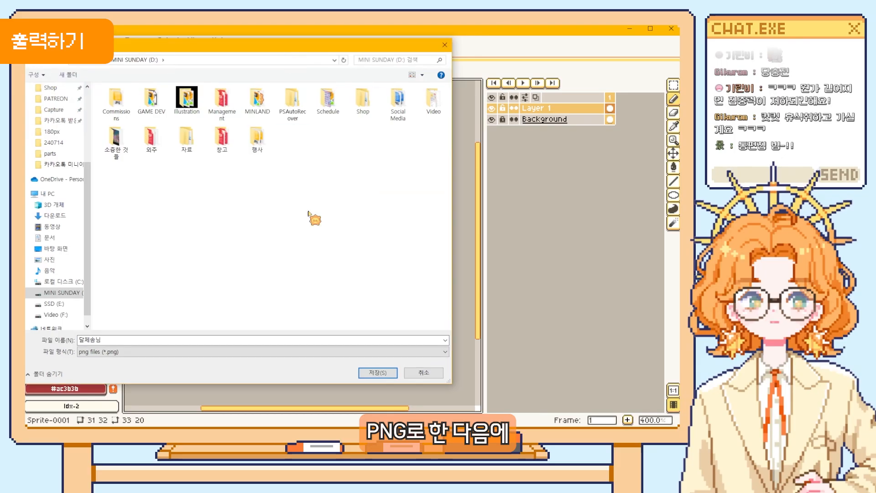
Step: Accept the output file, export the sprite as a PNG resized to 1000%, and view the exported image
click(377, 373)
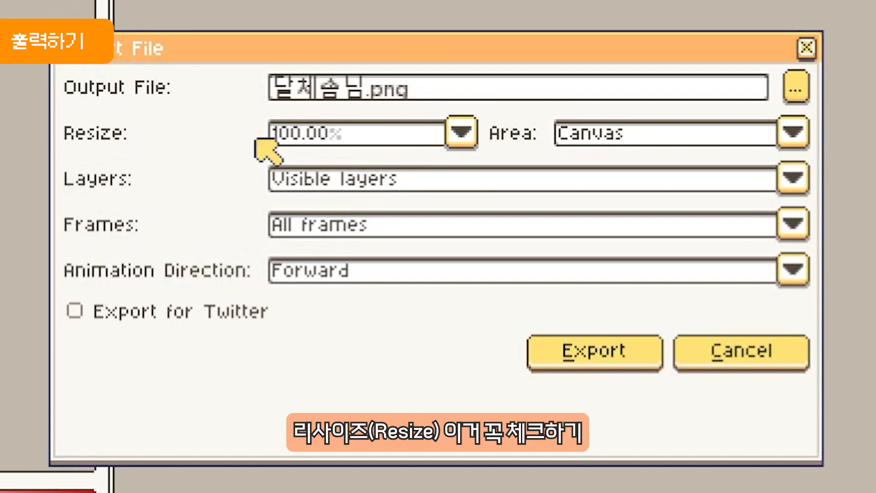
click(292, 135)
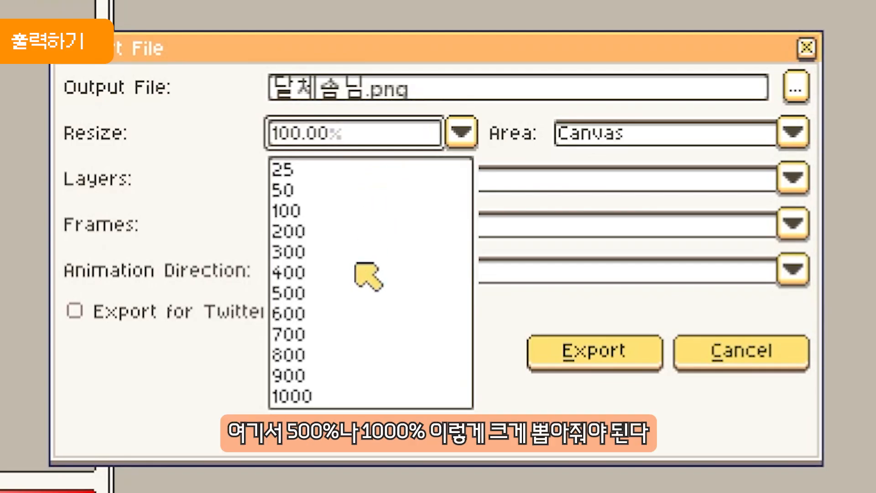
click(236, 241)
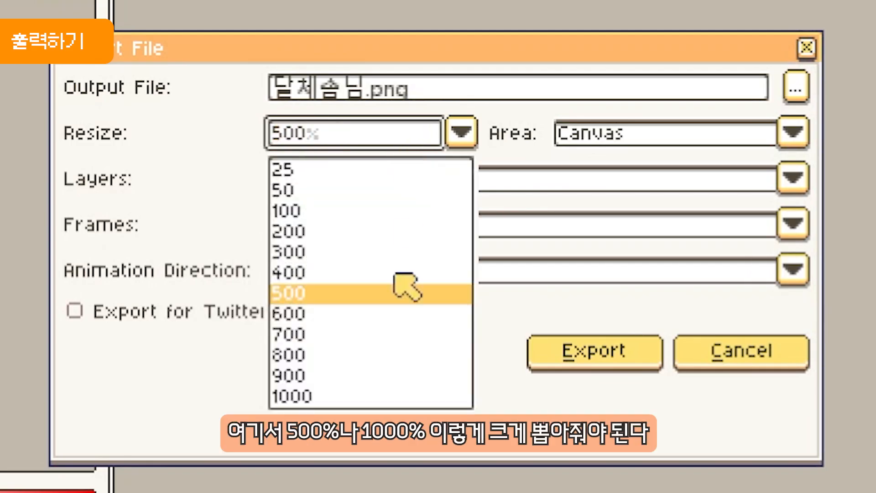
click(356, 396)
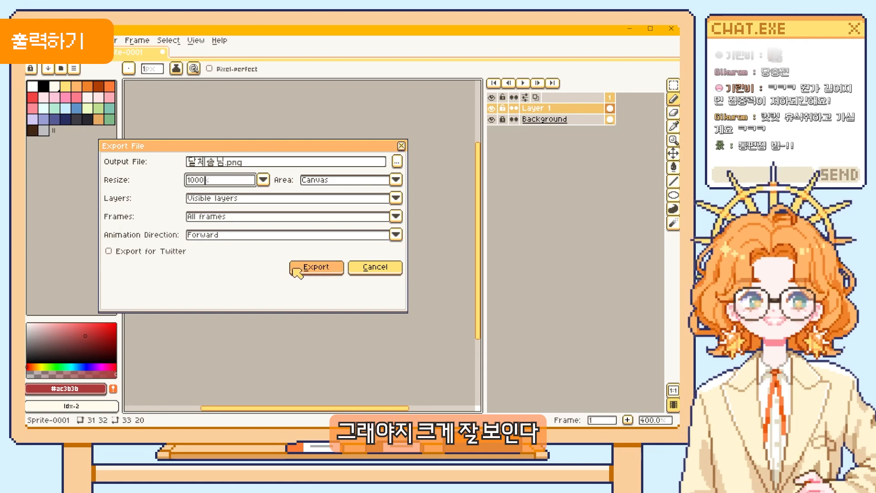
click(304, 267)
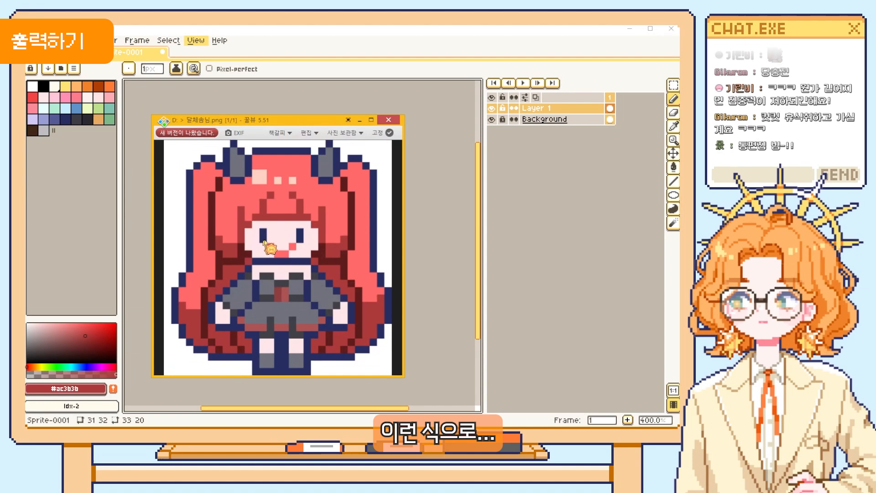
drag(264, 242, 322, 235)
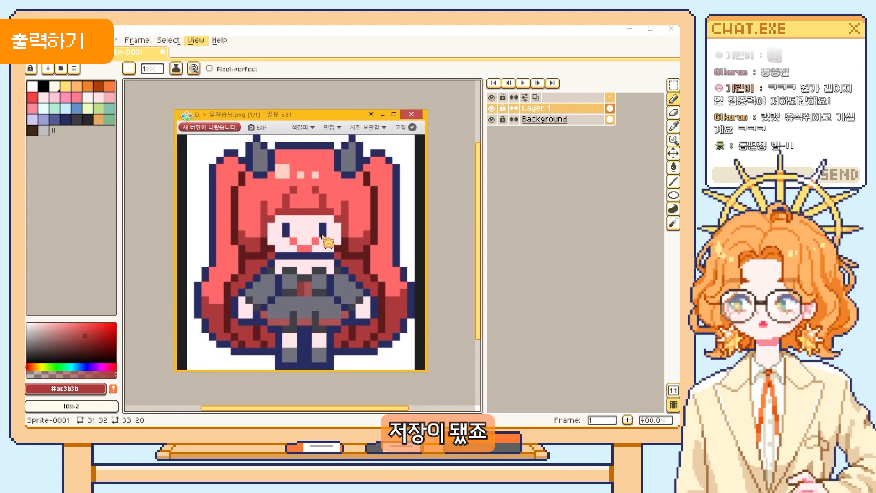